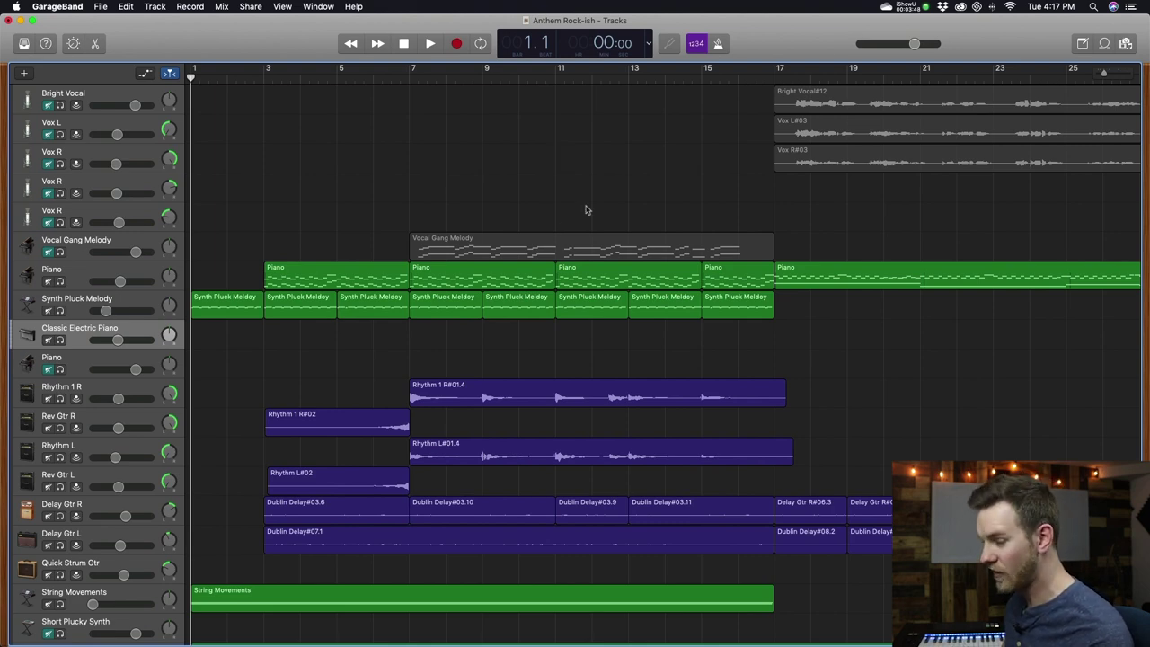
- Select the Rhythm 1 R#02 and Rhythm 1 R#01.4 guitar regions in turn, and clear the selection
scroll(534, 270, "down", 3)
scroll(536, 272, "down", 2)
left_click(130, 280)
left_click(319, 291)
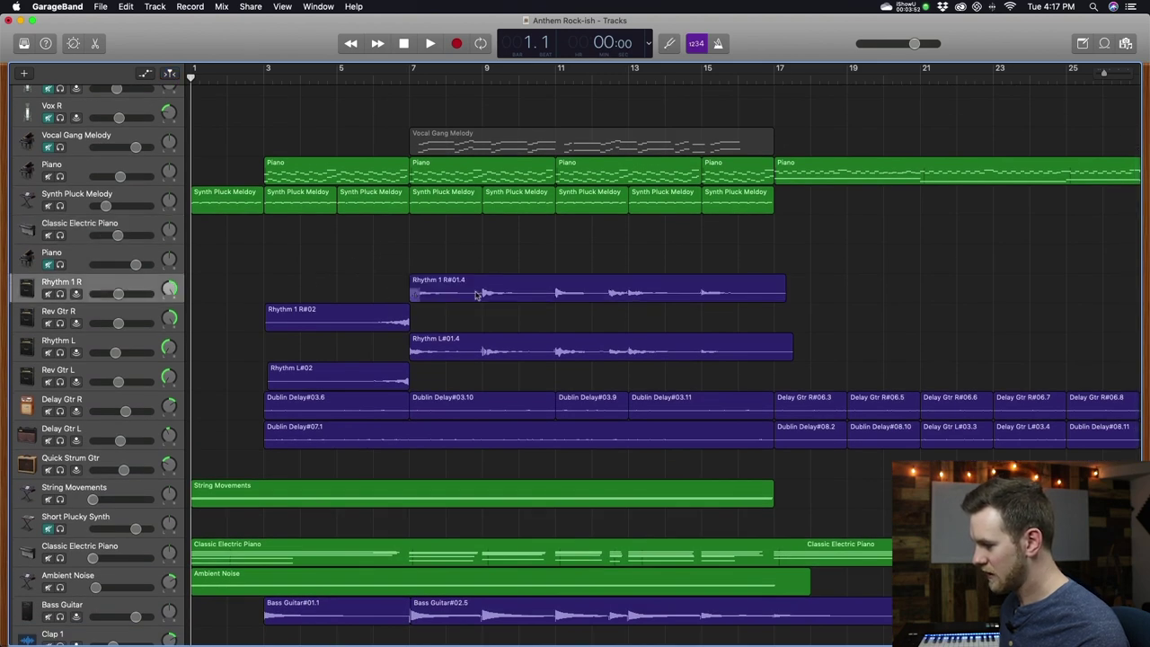
left_click(415, 295)
left_click(468, 339)
left_click(360, 320)
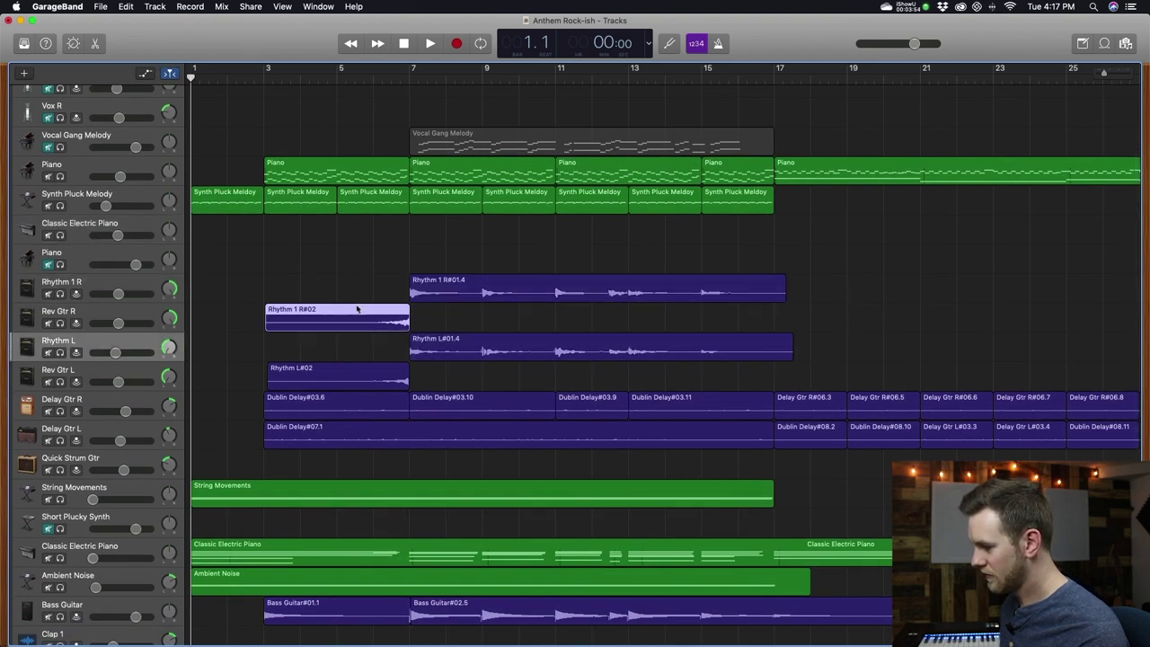
left_click(490, 295)
left_click_drag(490, 295, 491, 296)
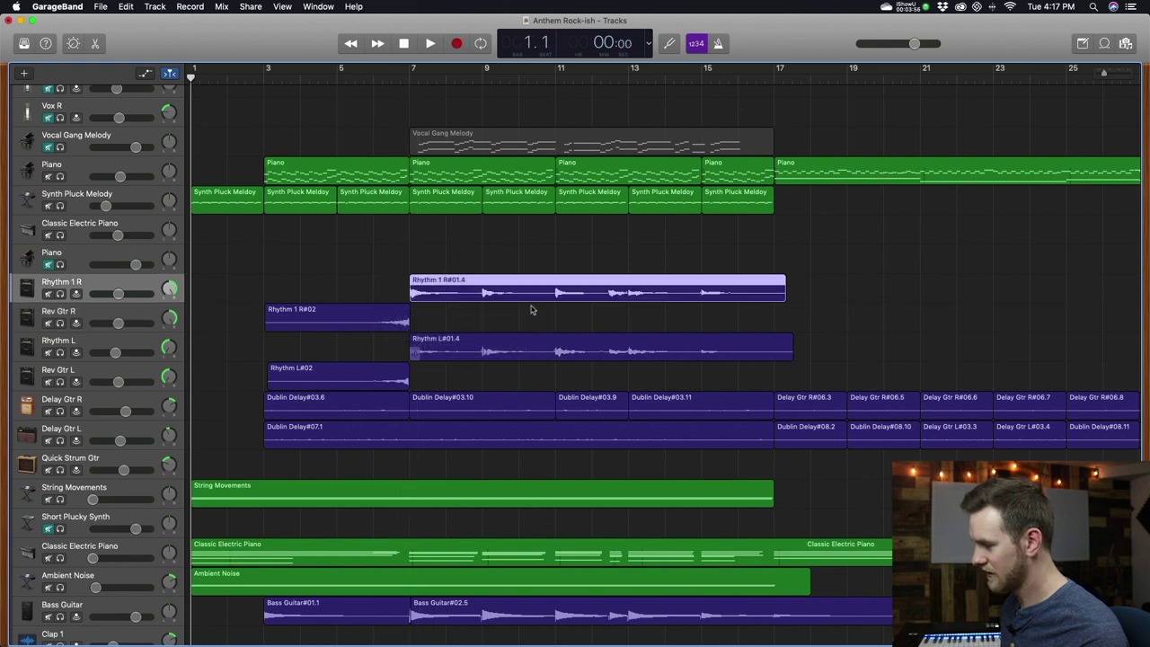
left_click(453, 250)
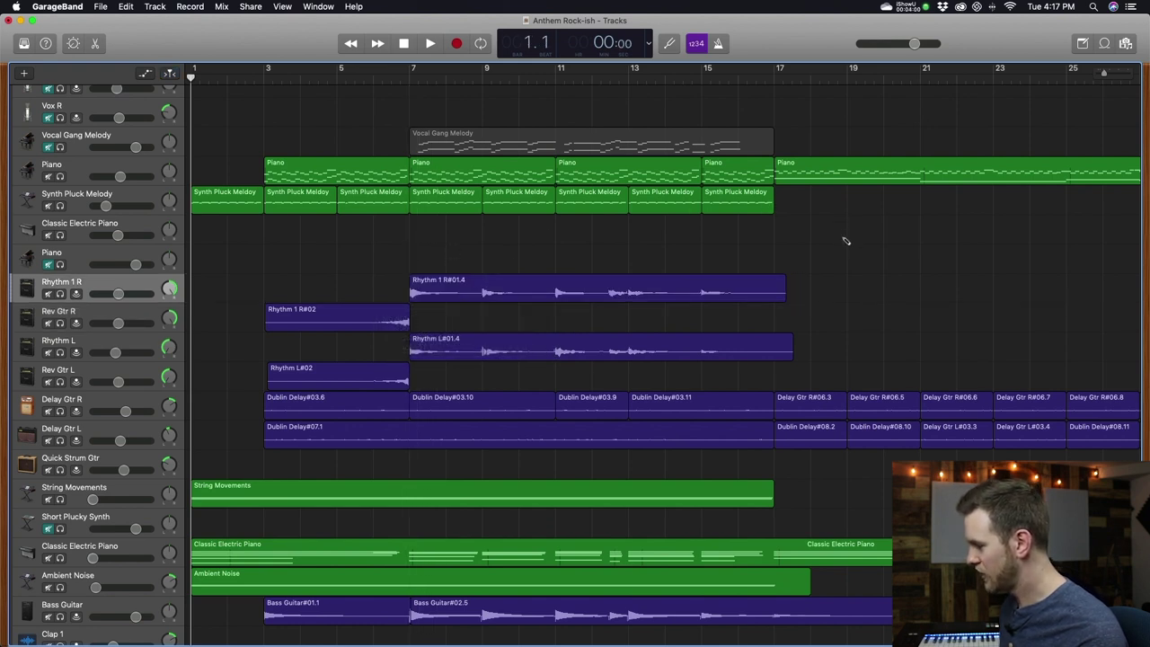
- Create an empty MIDI region at bar 17 on the Synth Pluck Melody track and show it in the Piano Roll
left_click_drag(772, 195, 800, 202)
double_click(800, 202)
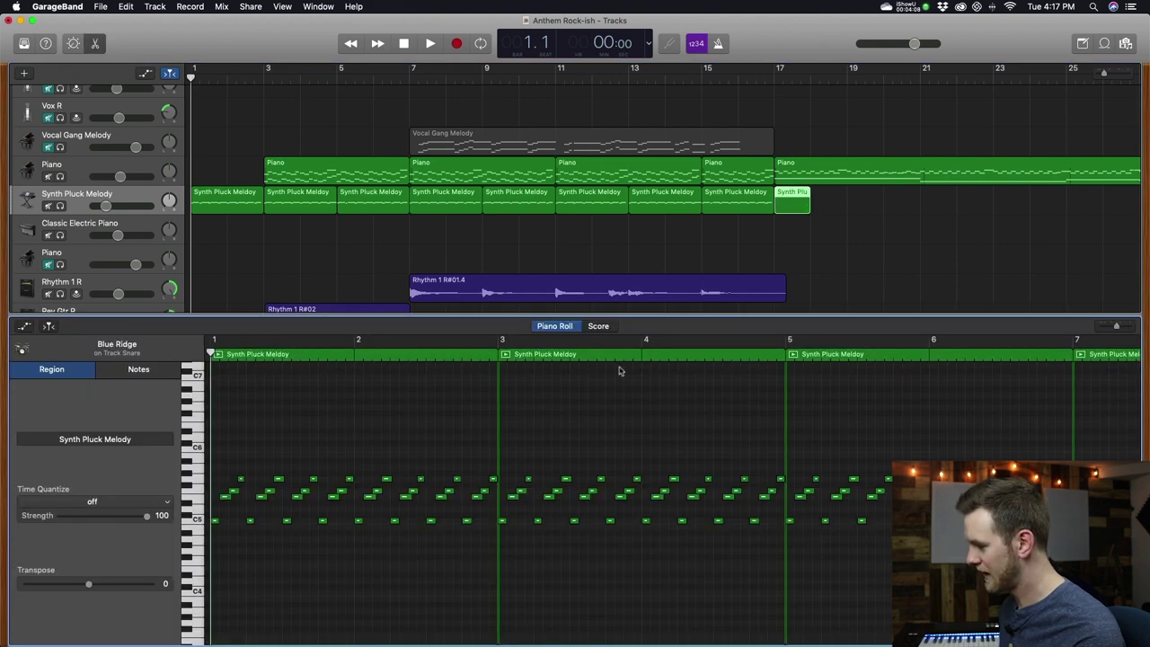
scroll(629, 225, "right", 5)
left_click(461, 72)
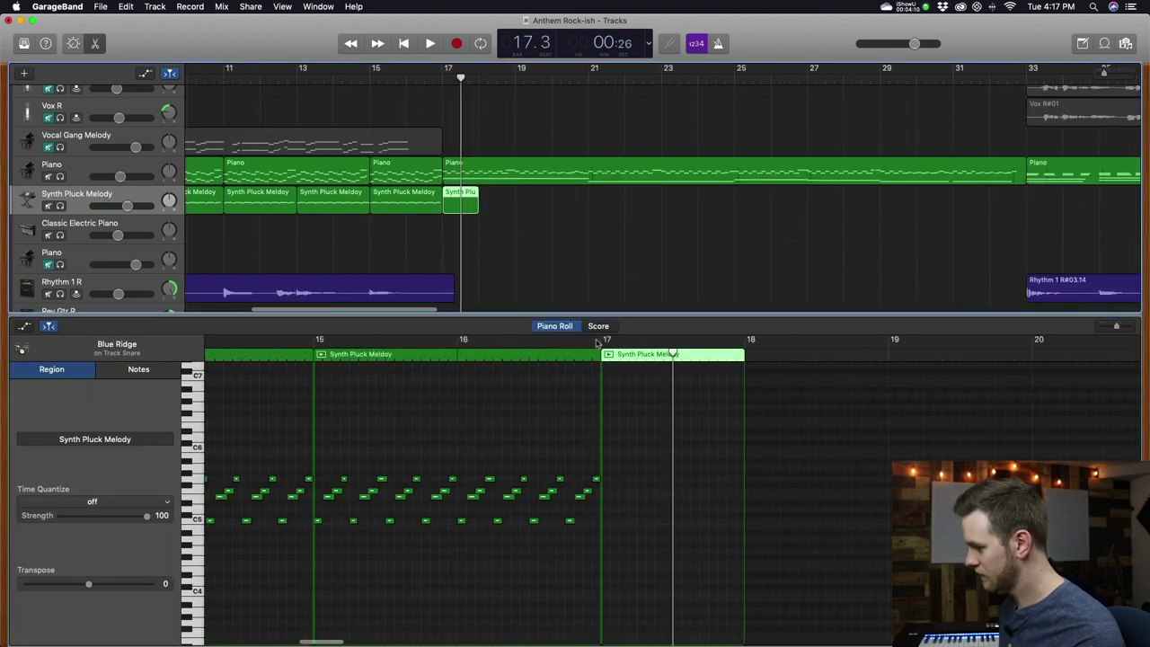
- Try drawing notes in the new region at bar 17 in the Piano Roll, and delete them again
left_click(620, 461, "super")
left_click(663, 496, "super")
left_click_drag(615, 431, 716, 531)
key("Delete")
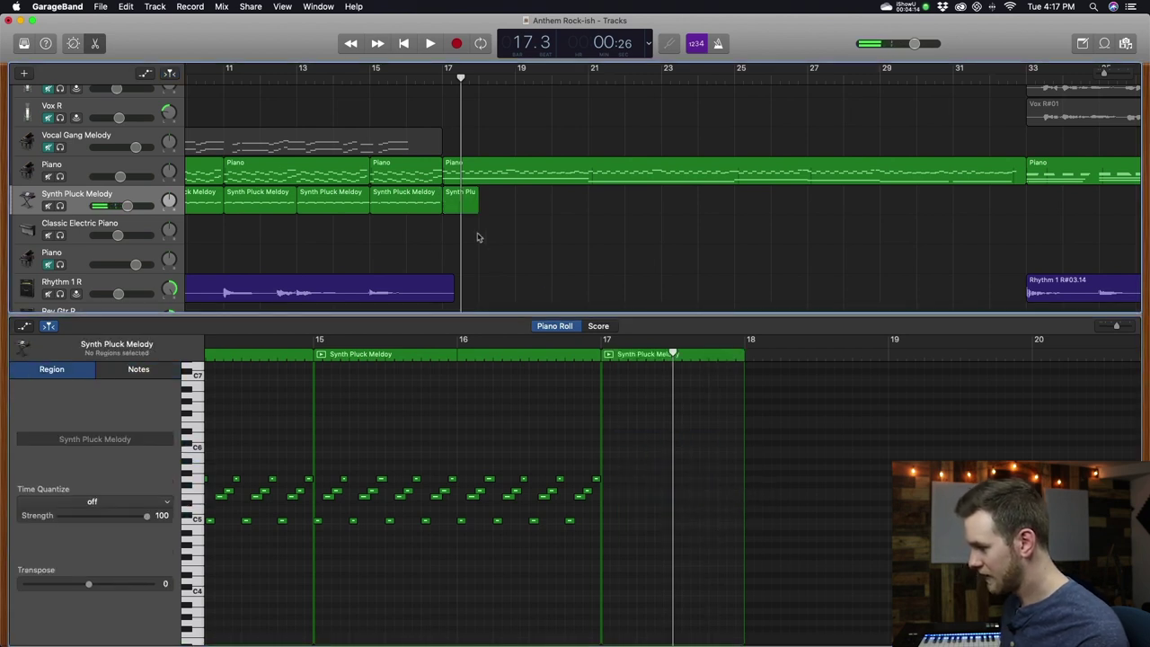
- Delete the empty Synth Pluck Melody region at bar 17 and close the editor
left_click(469, 205)
key("Delete")
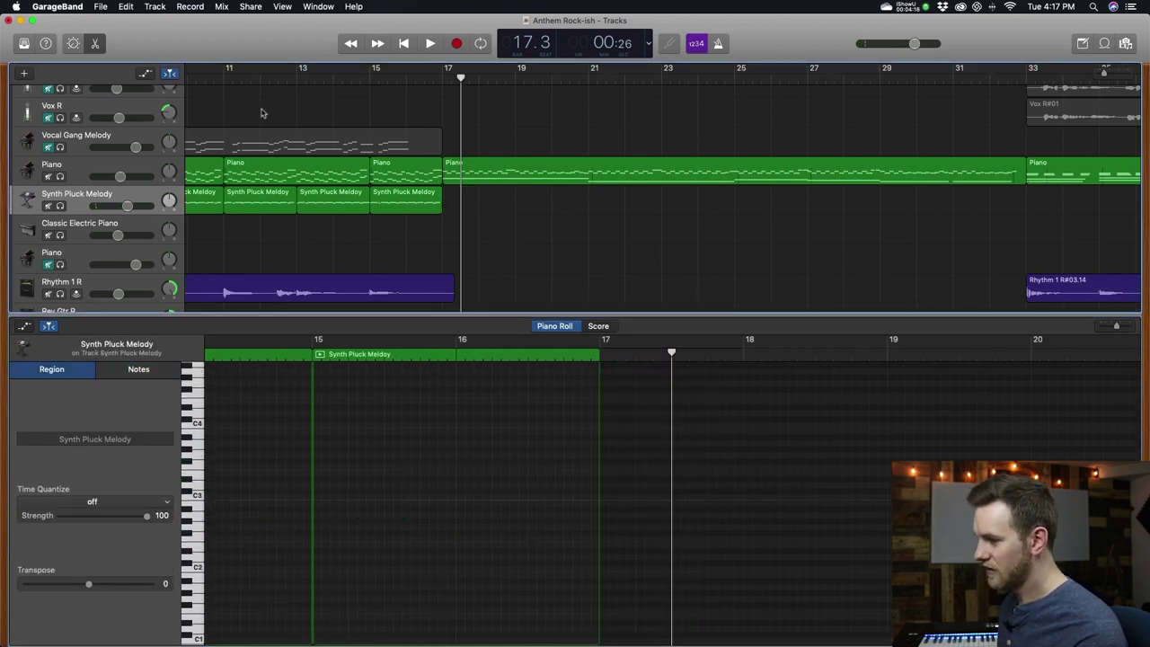
left_click(95, 42)
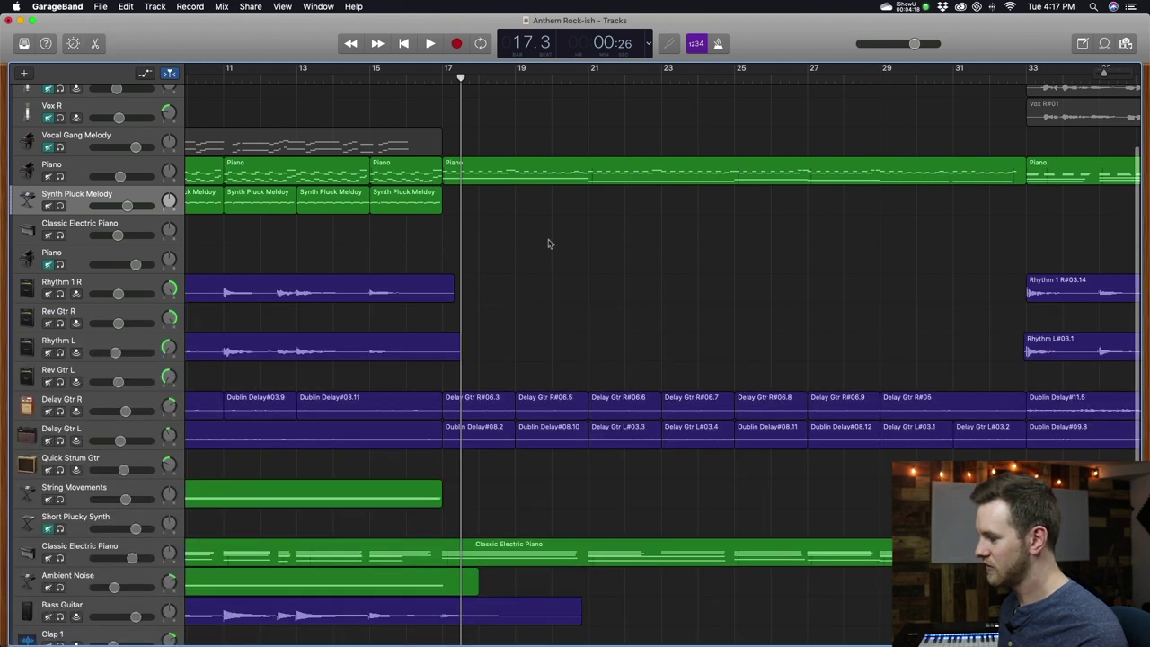
scroll(547, 244, "left", 5)
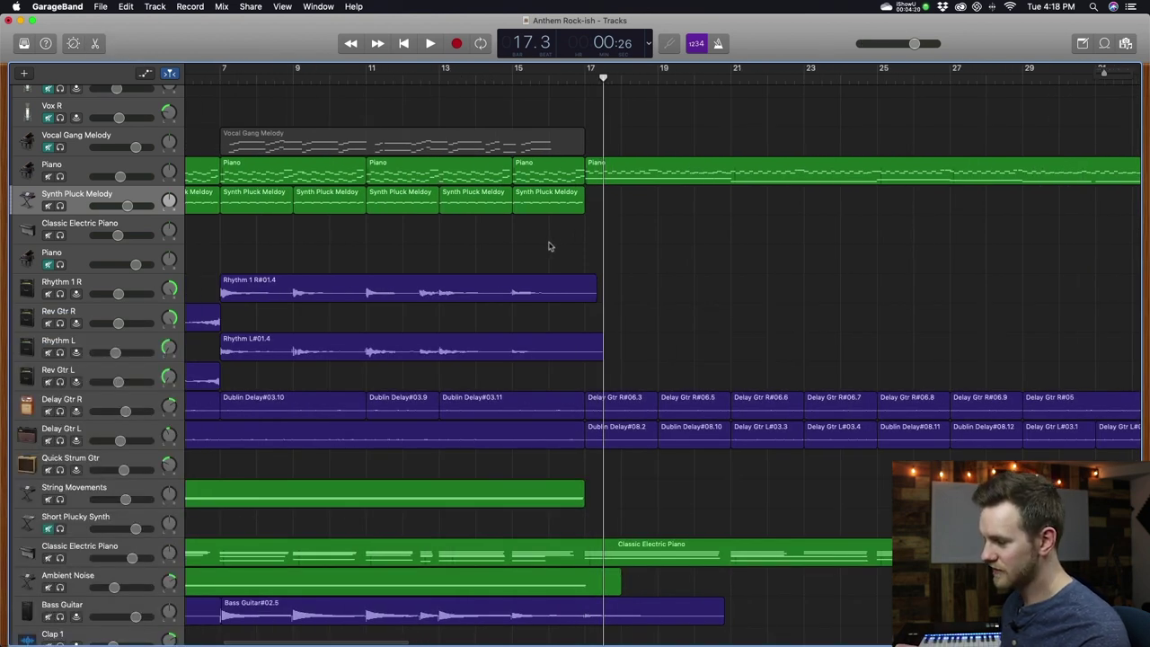
- Switch to the Logic Pro X project, view its Advanced preferences, and close them
key("ctrl+Right")
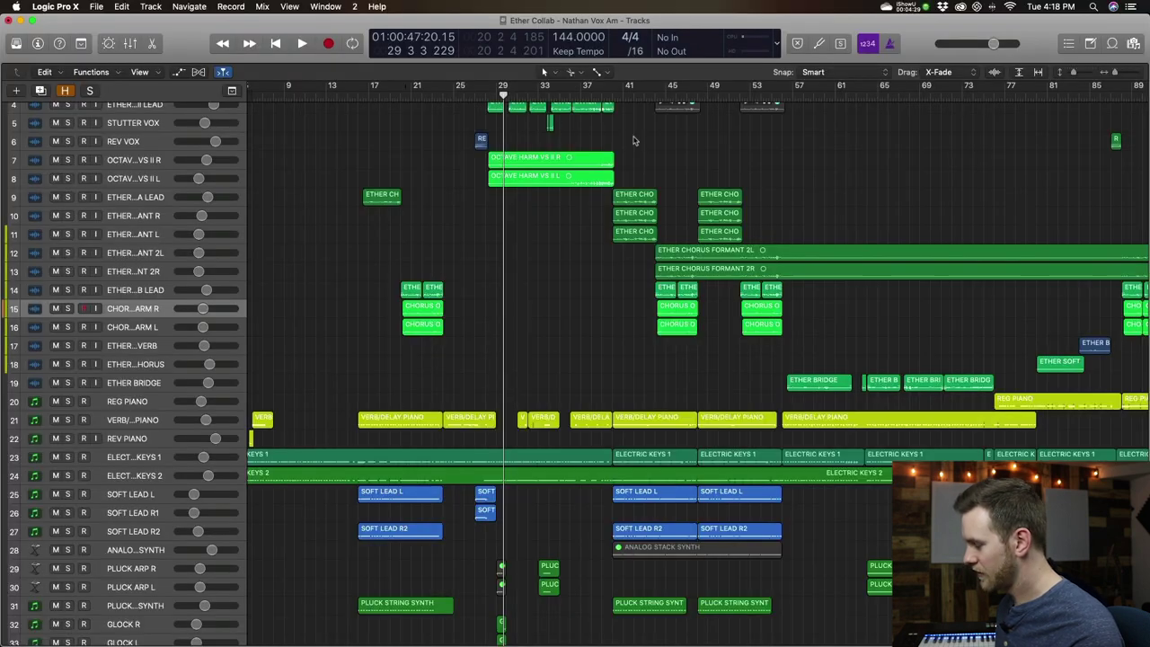
key("super+comma")
left_click(596, 133)
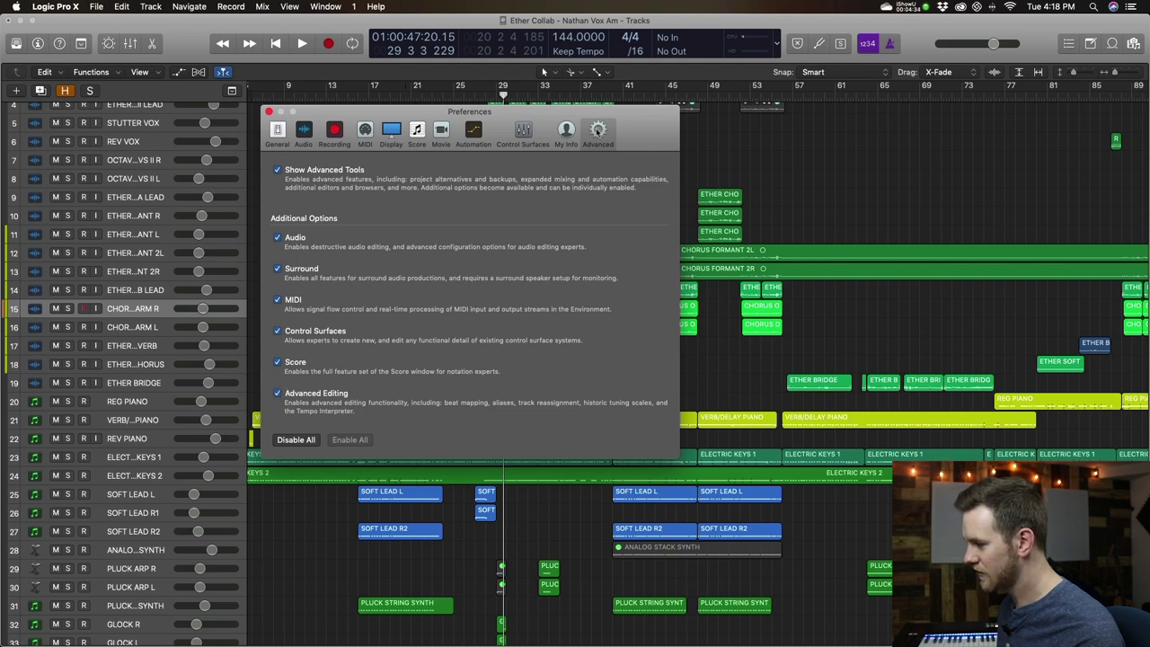
left_click(269, 113)
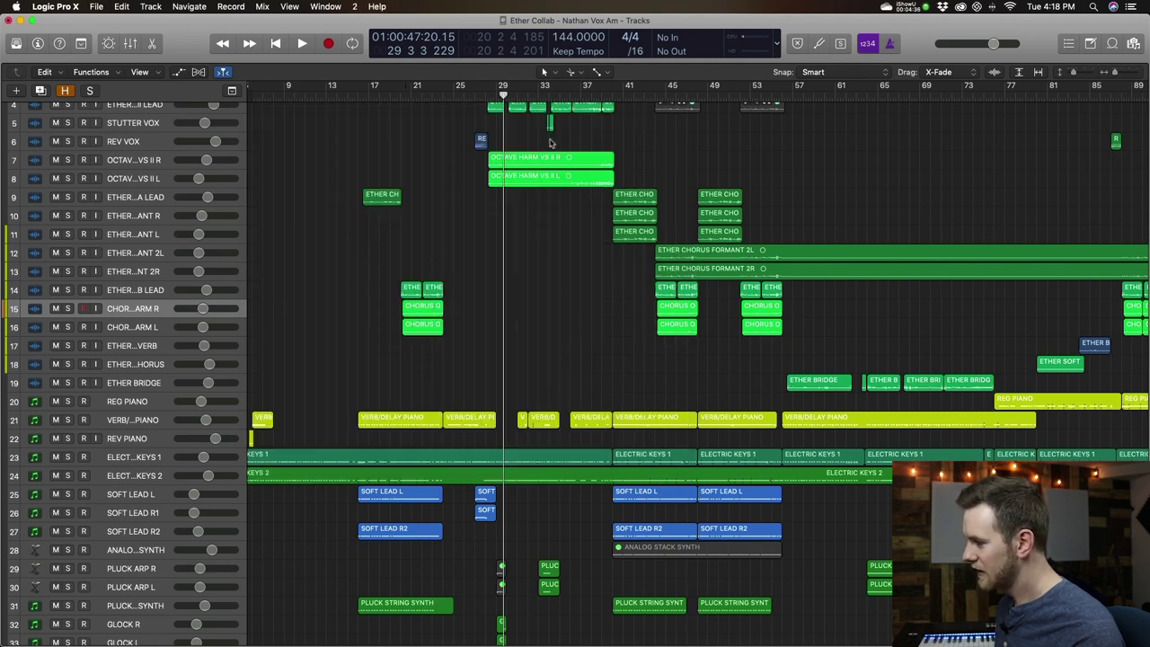
- Review the tools available for each of the three mouse tool assignments, keeping the Fade Tool as the third
left_click(544, 73)
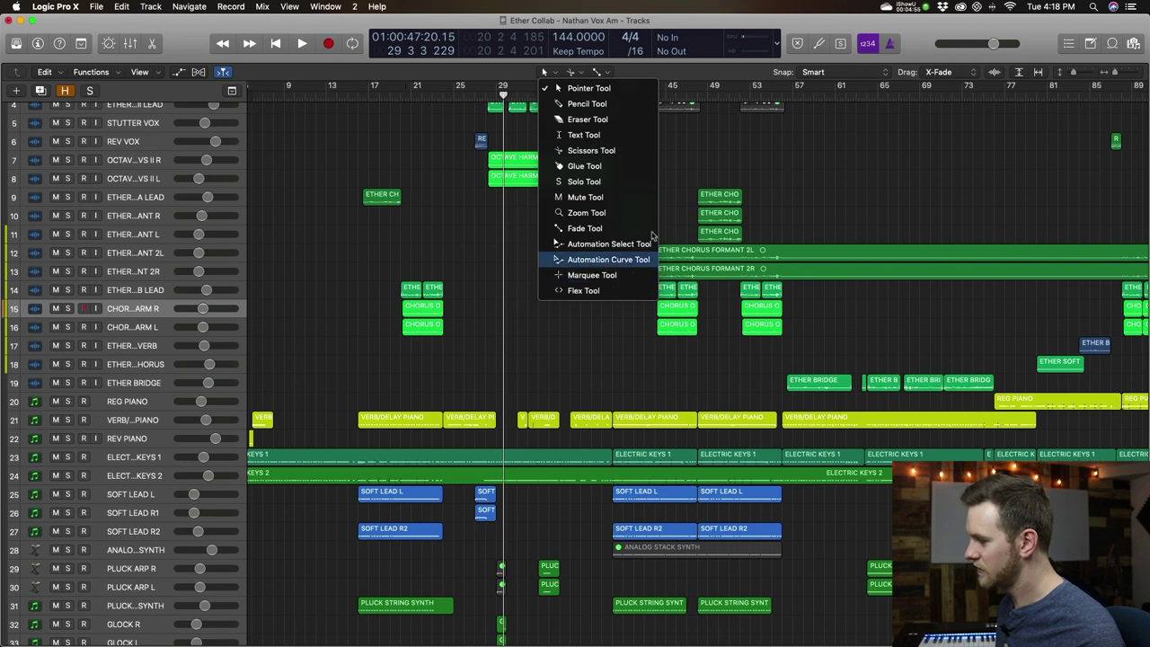
left_click(580, 73)
left_click(580, 73)
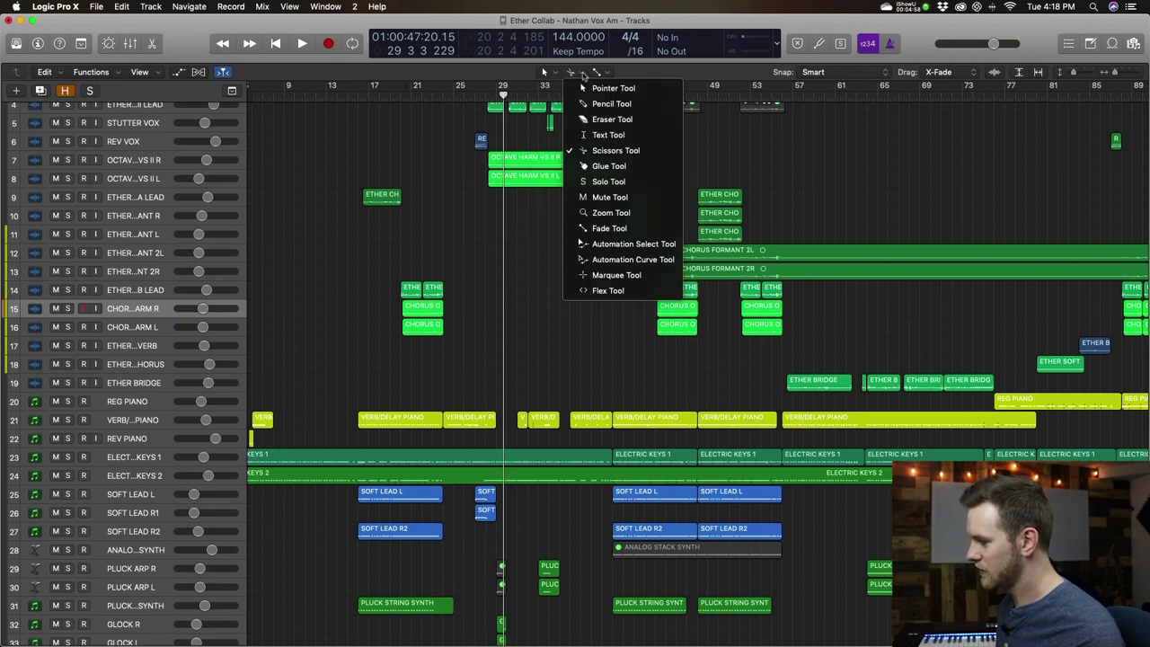
left_click(607, 73)
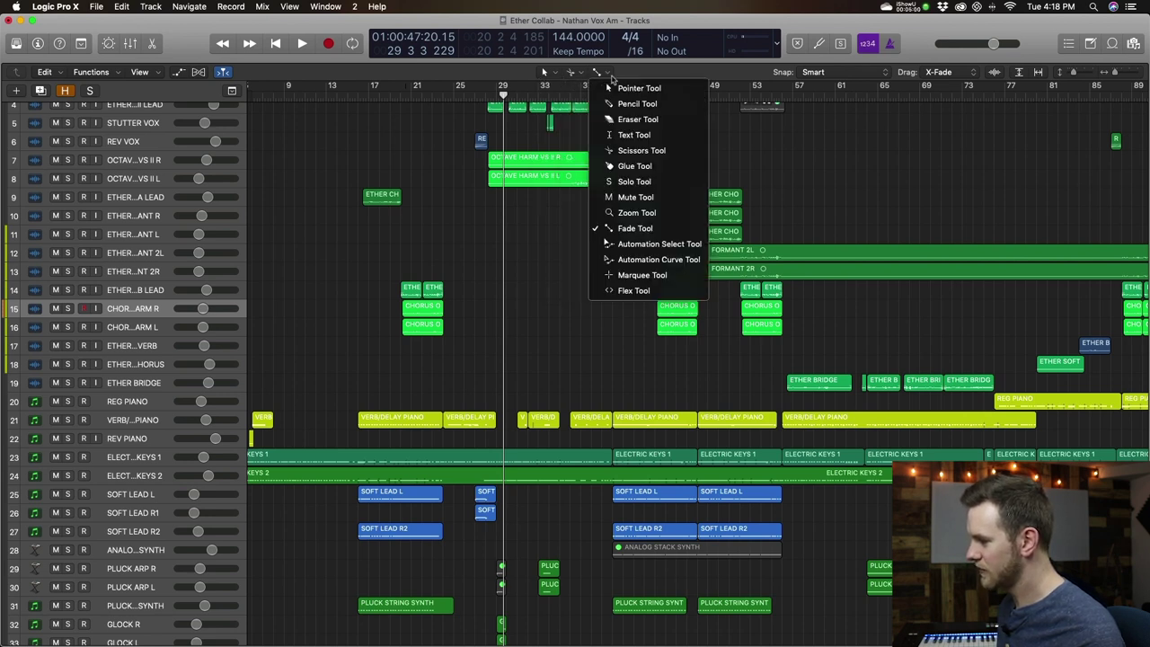
left_click(647, 228)
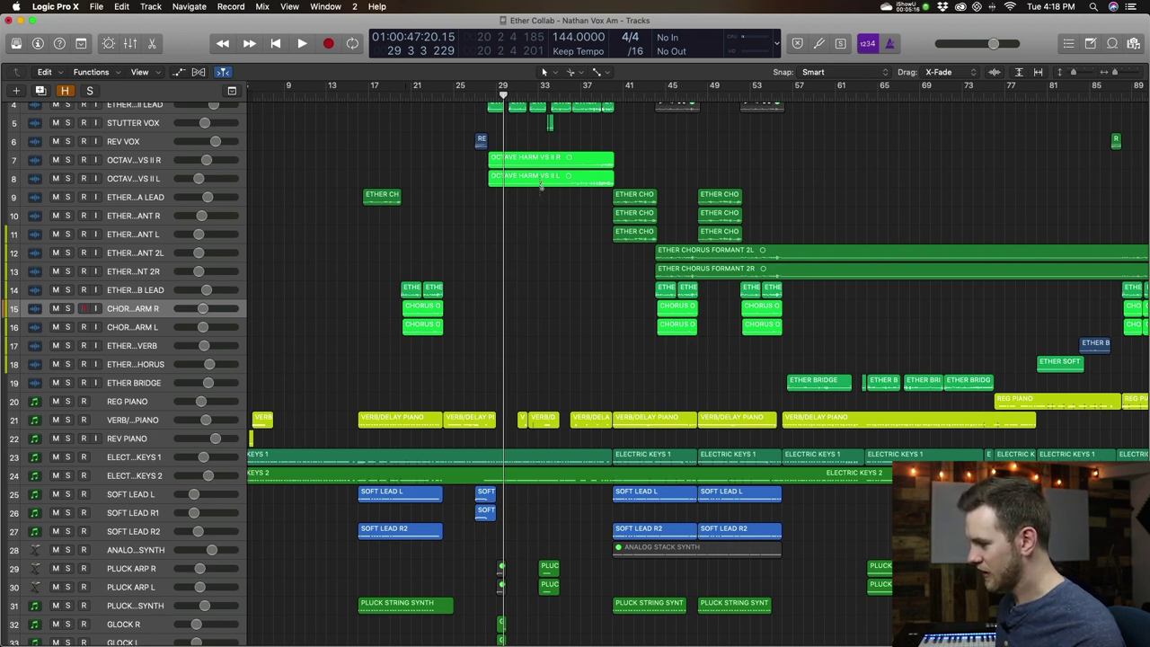
- Try the alternate mouse tools on the OCTAVE HARM VS II L and GLOCK R regions, keeping the Fade Tool as third tool
scroll(541, 186, "up", 5)
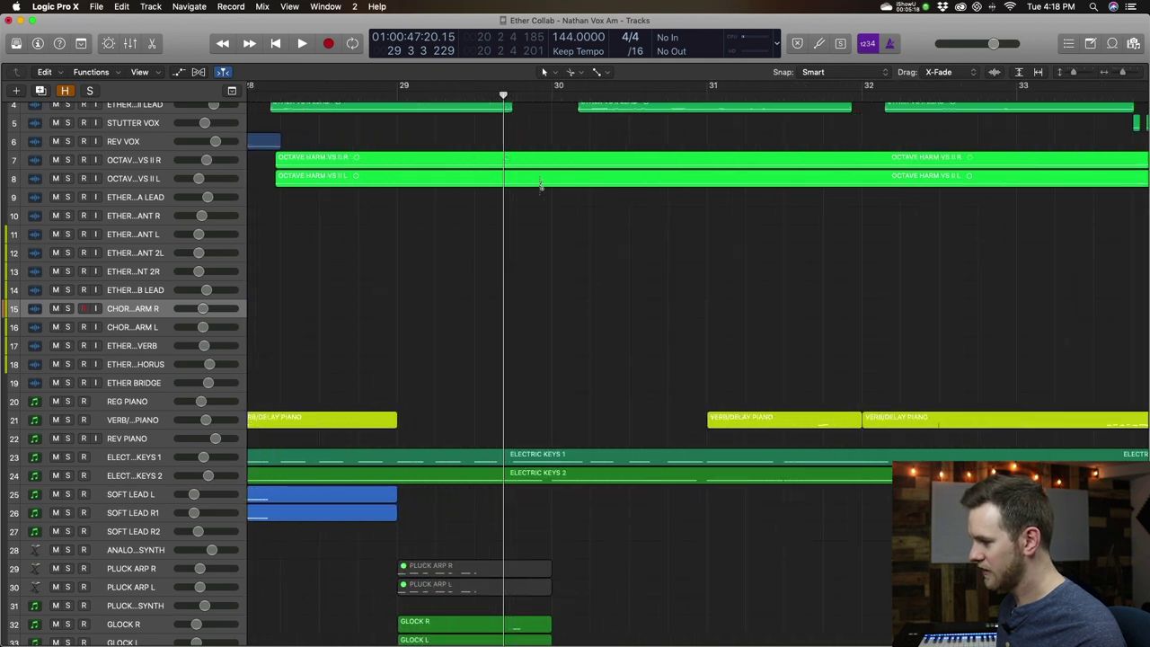
left_click(608, 178)
left_click_drag(609, 178, 664, 225)
left_click(662, 238)
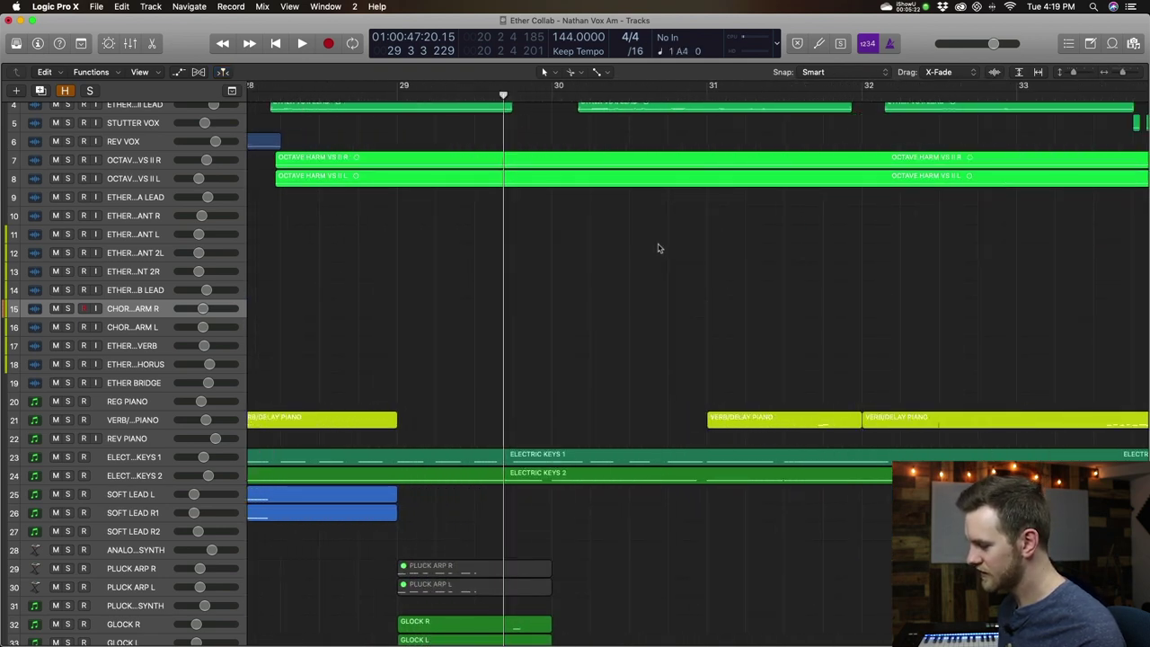
scroll(448, 456, "down", 4)
left_click(474, 500)
left_click_drag(474, 500, 519, 485)
left_click(607, 72)
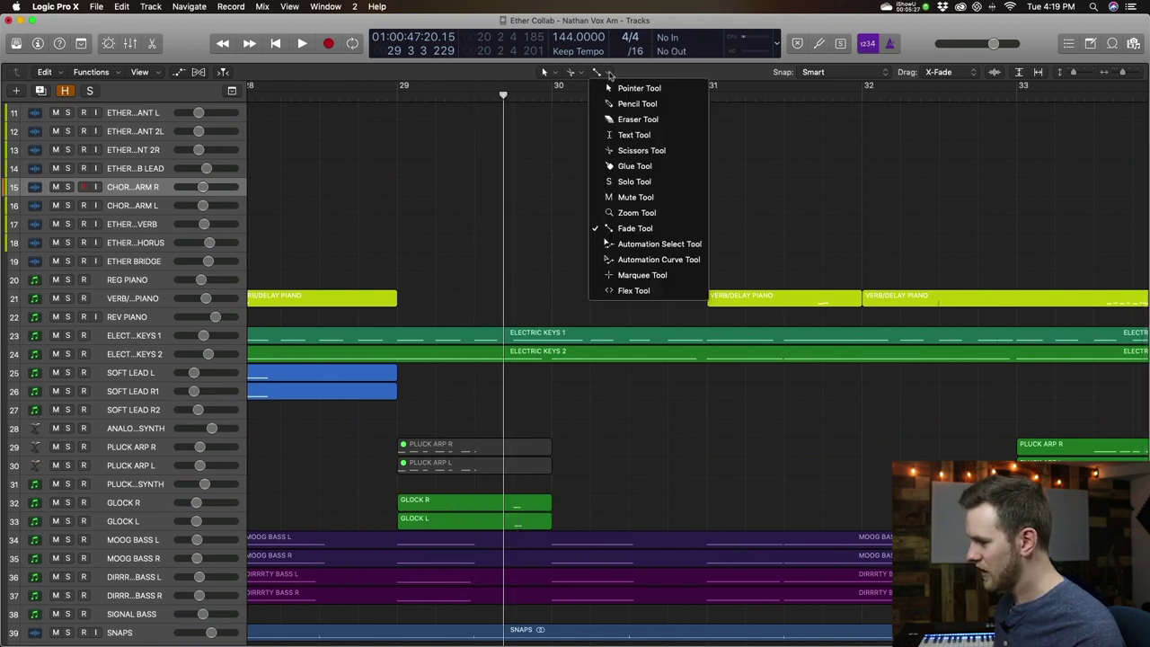
left_click(636, 231)
- Play the arrangement from bar 27 to hear the fade-in on the REV VOX region leading into the verse vocal
key("super+Left")
key("super+Left")
scroll(626, 211, "up", 3)
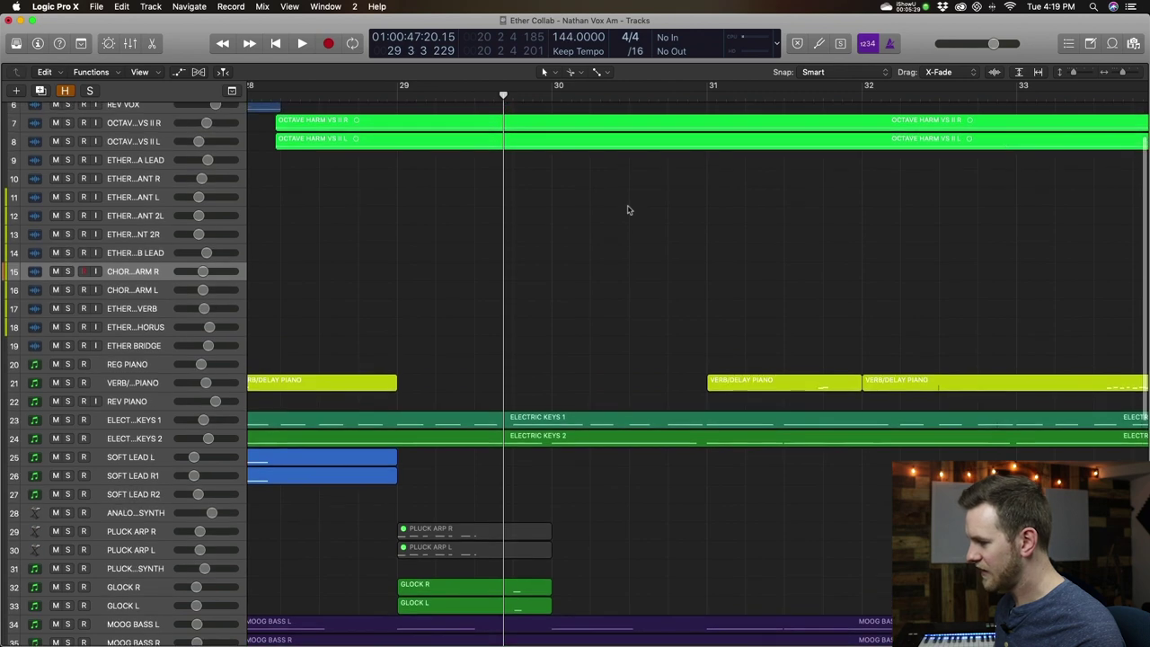
key("super+Left")
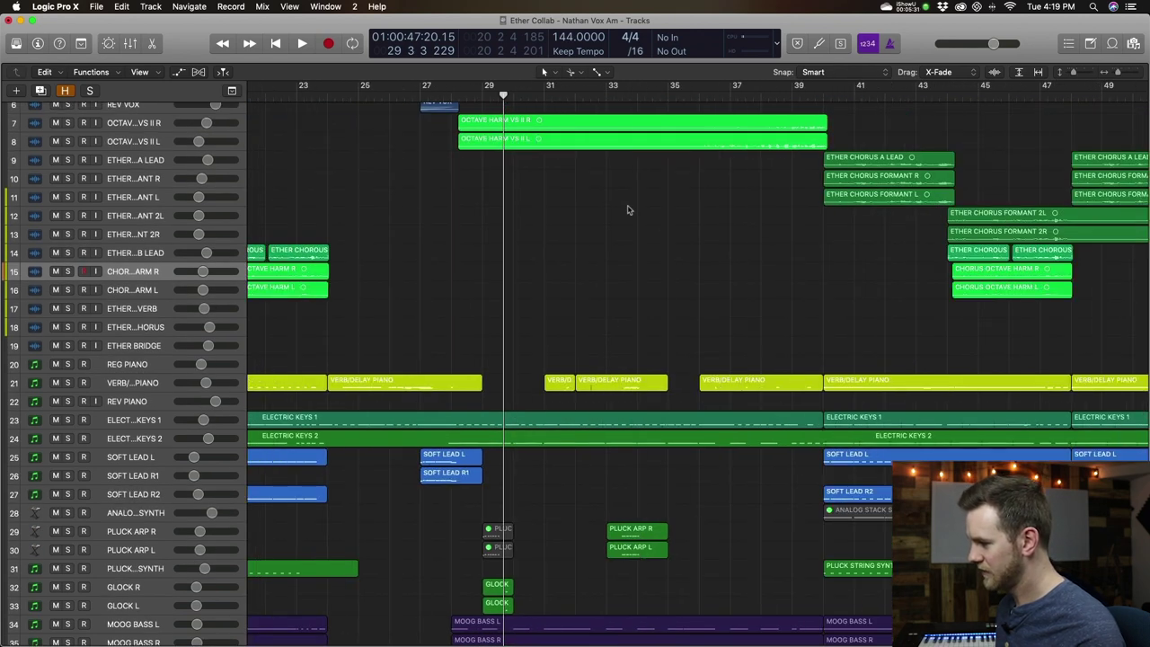
scroll(662, 221, "up", 3)
left_click(420, 90)
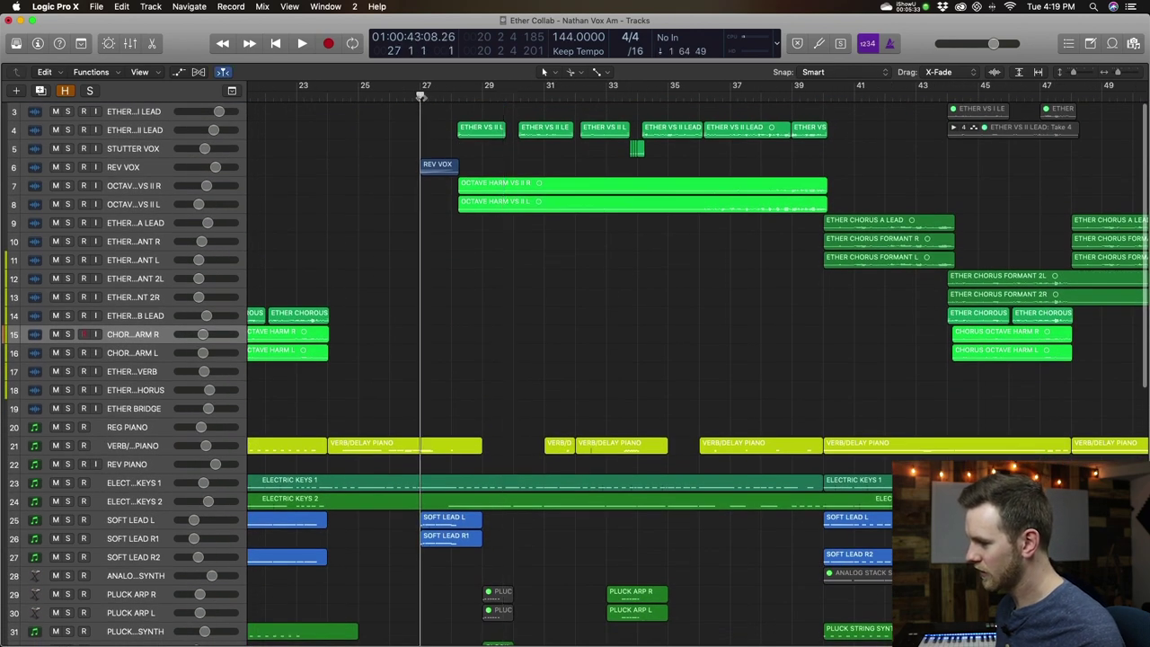
key("super+Down")
key("super+Down")
key("super+Right")
key("super+Right")
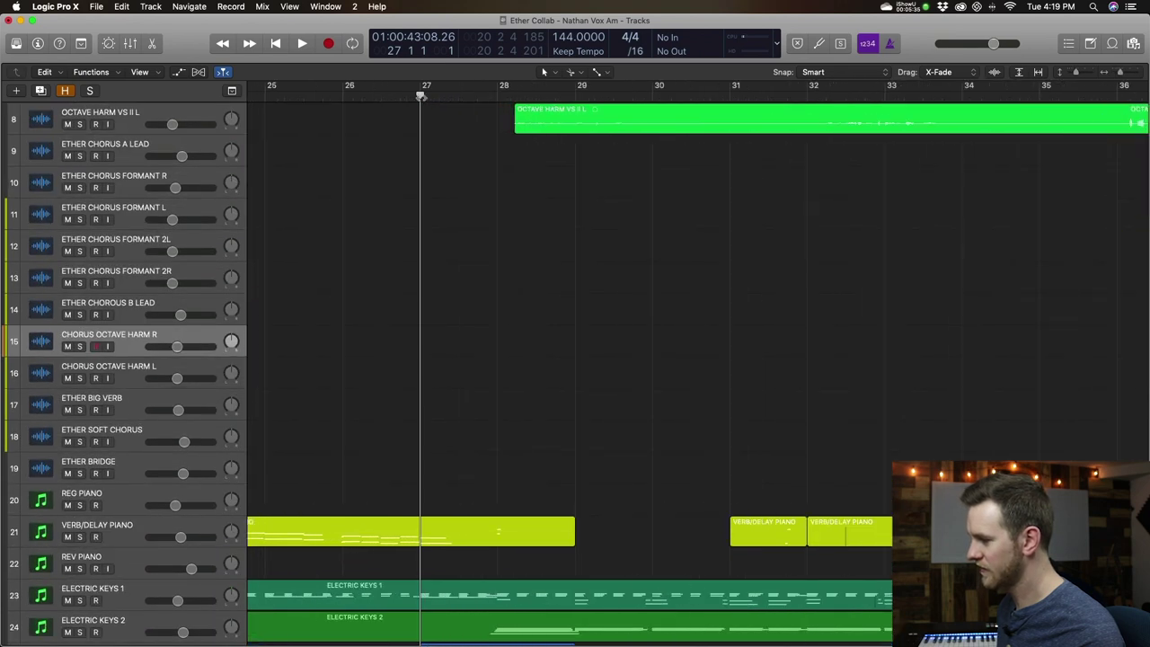
scroll(195, 195, "up", 5)
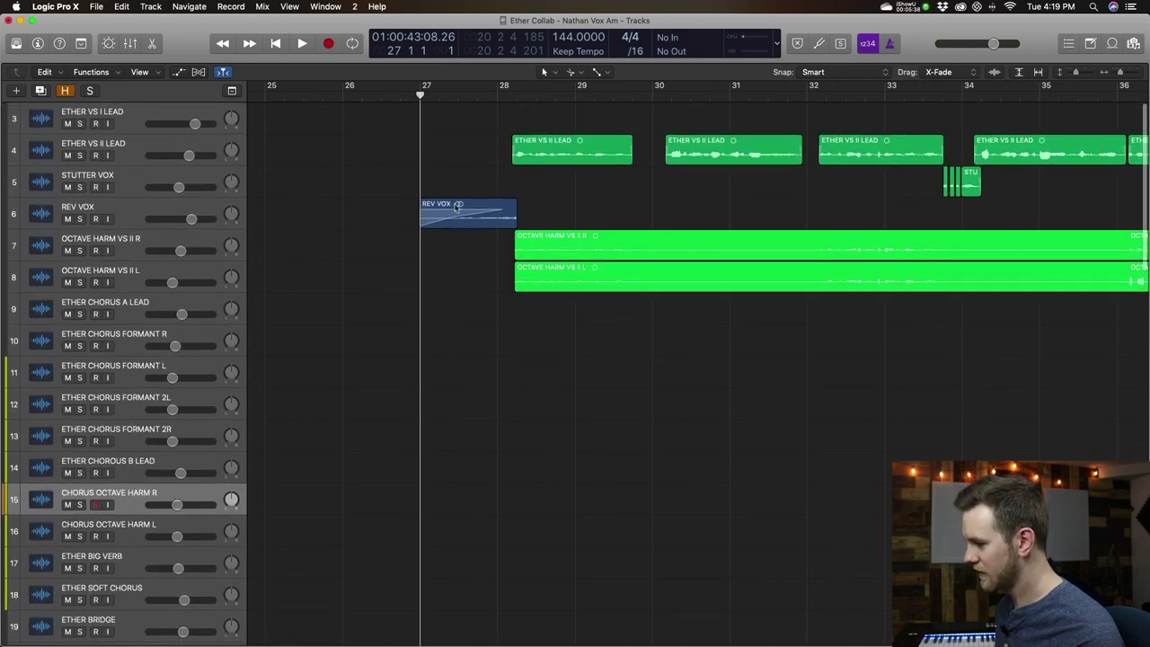
key("space")
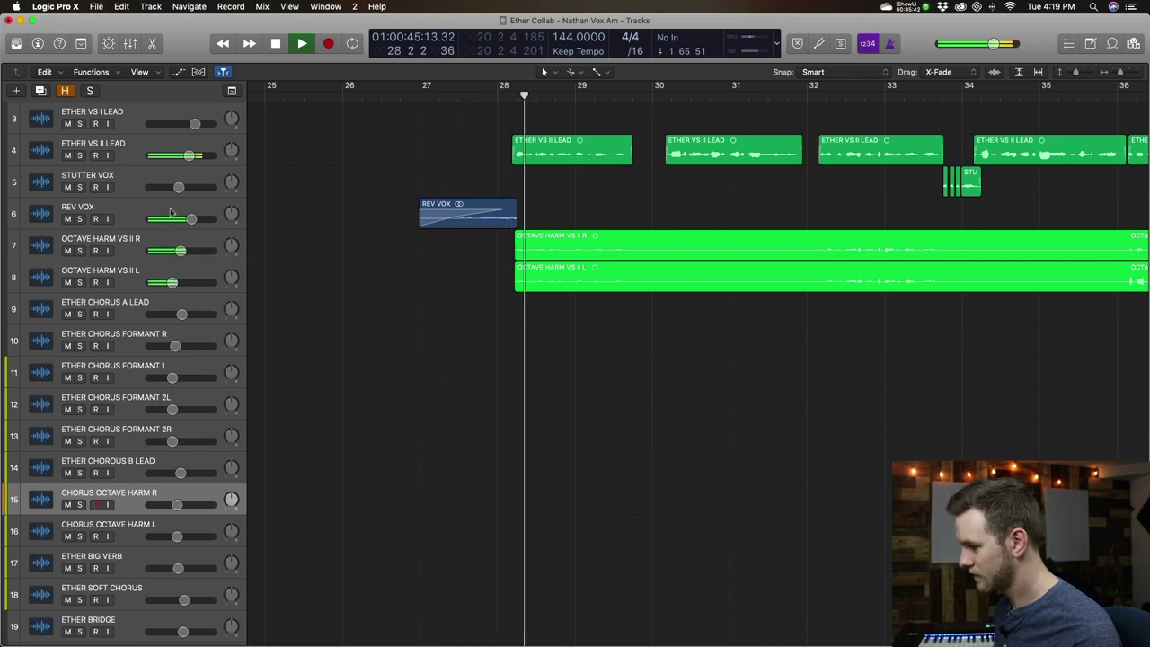
key("space")
- Solo the REV VOX track, replay its fade-in from bar 27, and take the track out of solo
left_click(79, 219)
left_click(421, 93)
key("space")
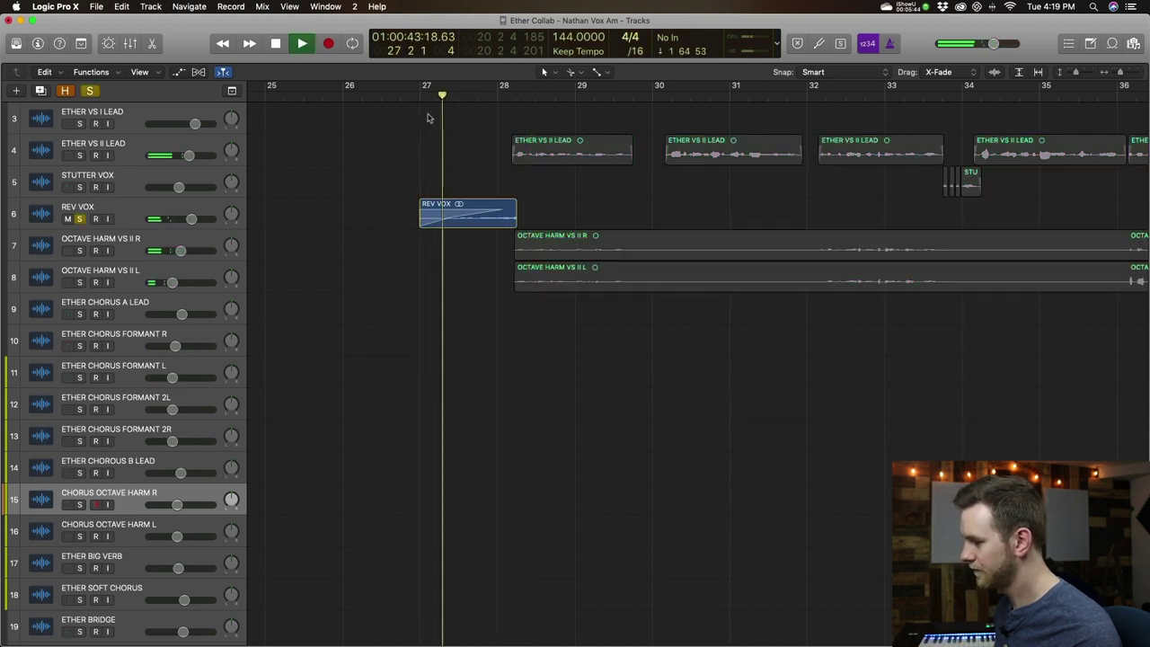
key("space")
left_click(79, 220)
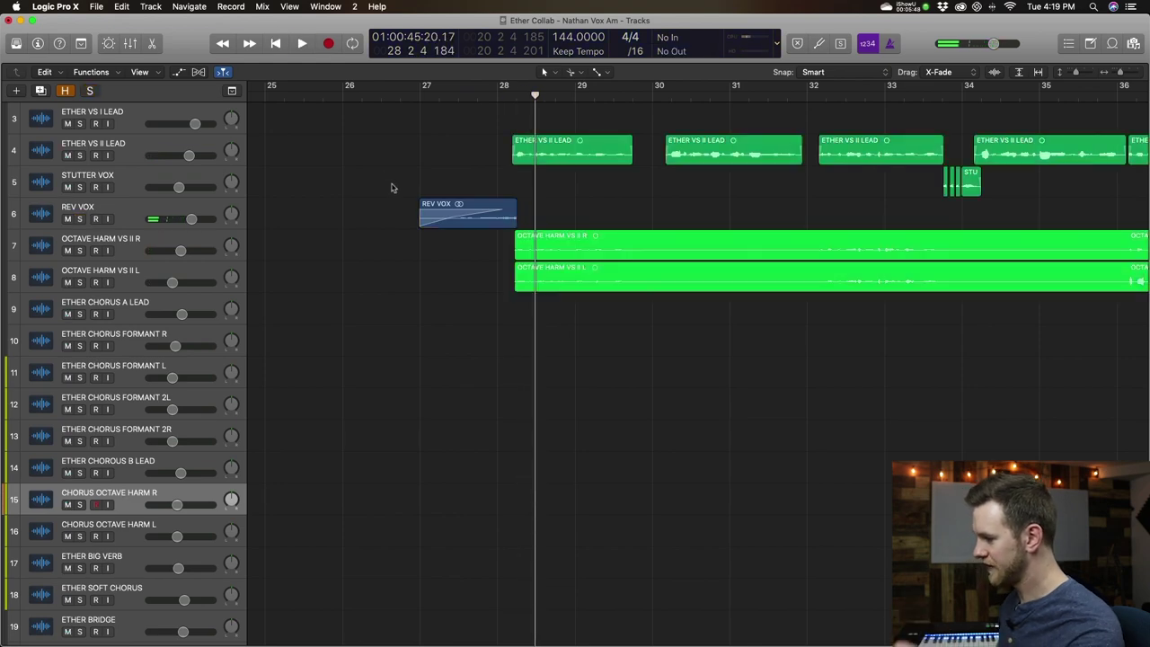
key("super+Left")
key("super+Up")
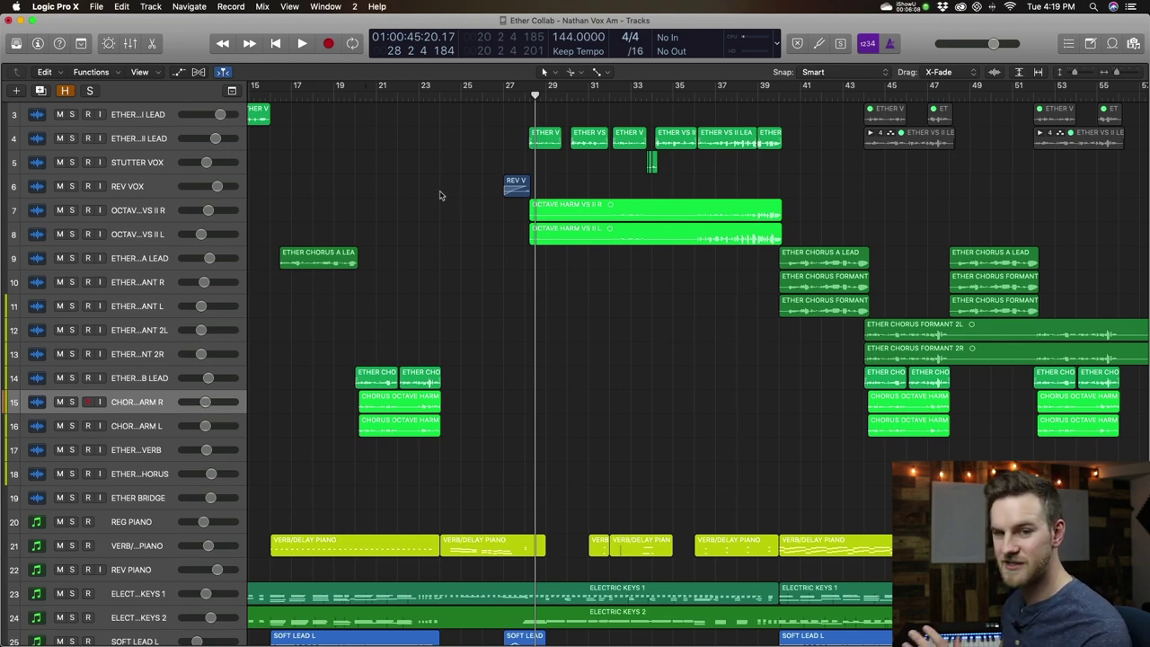
- Switch back to the GarageBand project, select the Rhythm 1 R track, and look through its arrangement past bar 33
key("super+Tab")
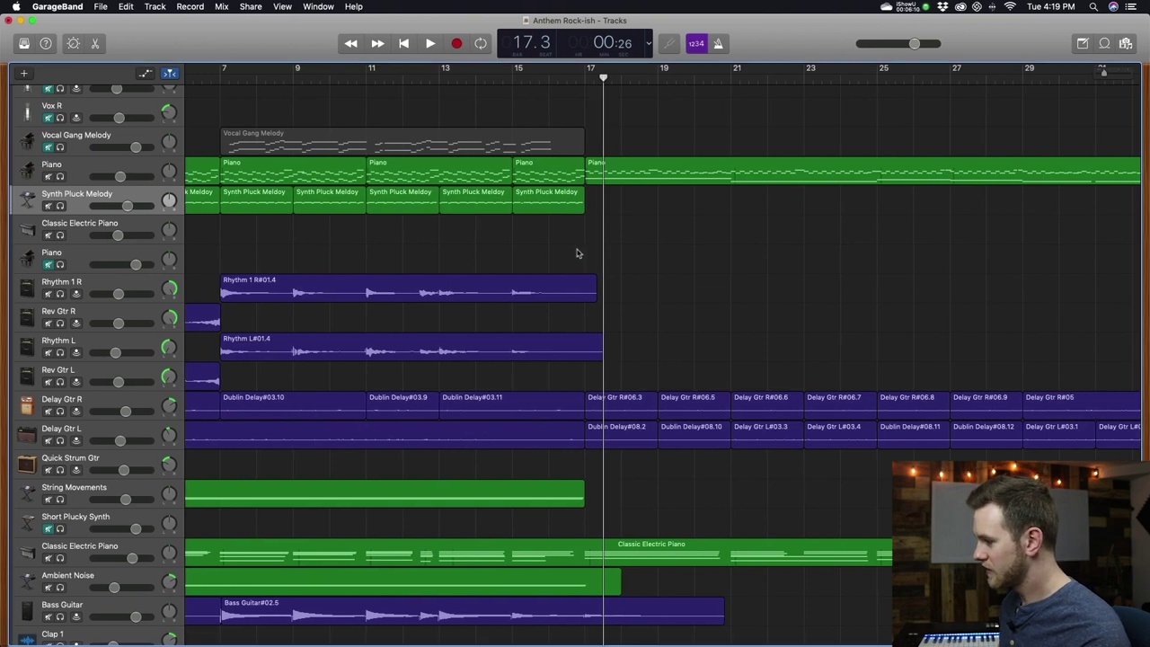
scroll(578, 253, "up", 5)
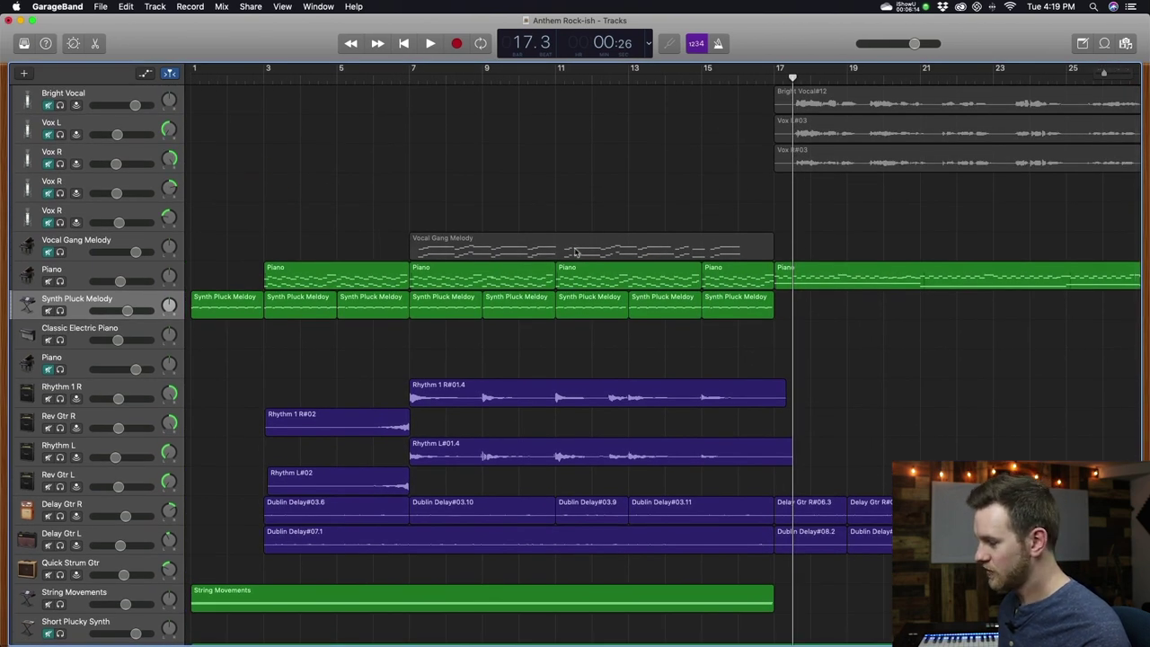
scroll(526, 297, "down", 3)
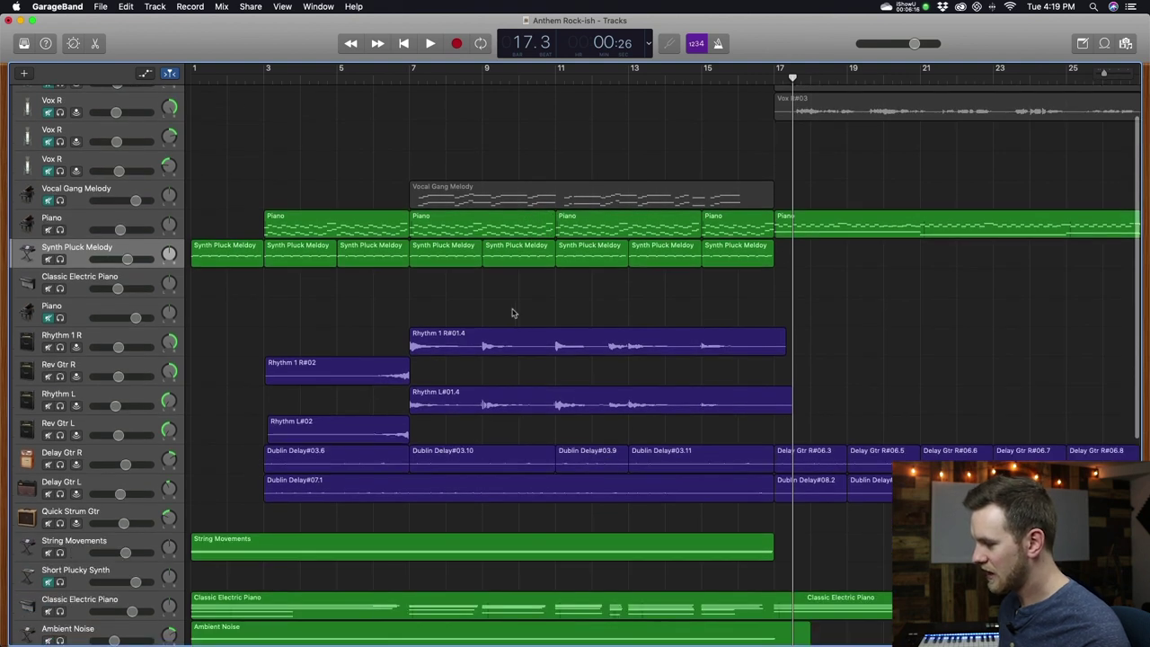
left_click(96, 349)
left_click(277, 336)
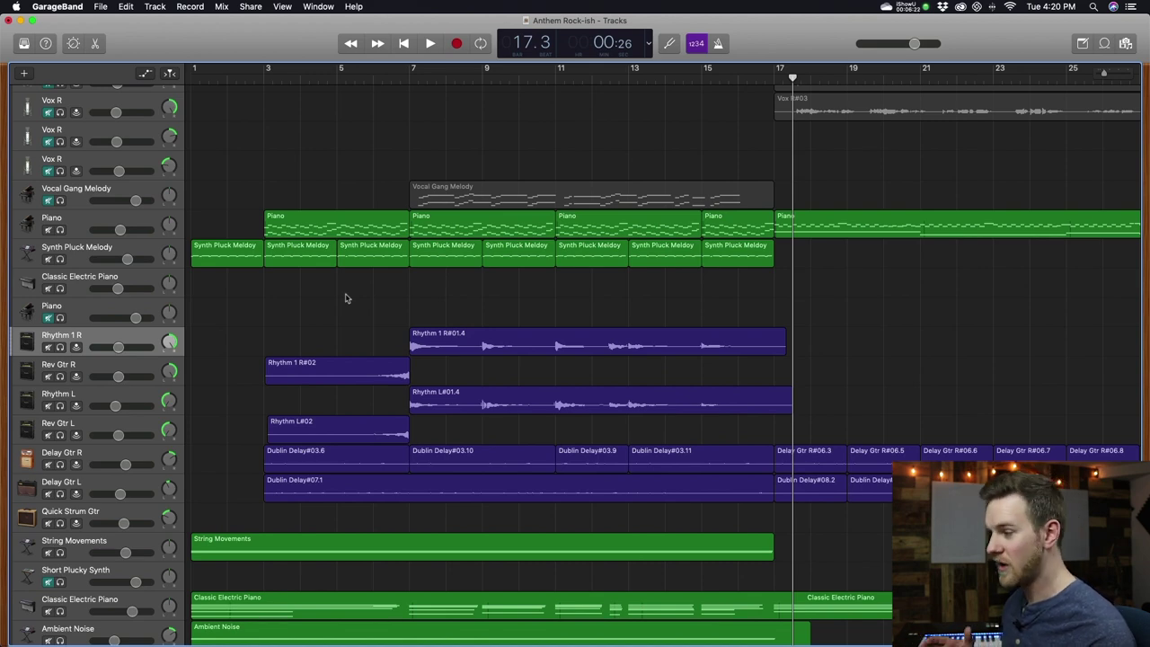
scroll(346, 297, "down", 1)
scroll(346, 298, "right", 20)
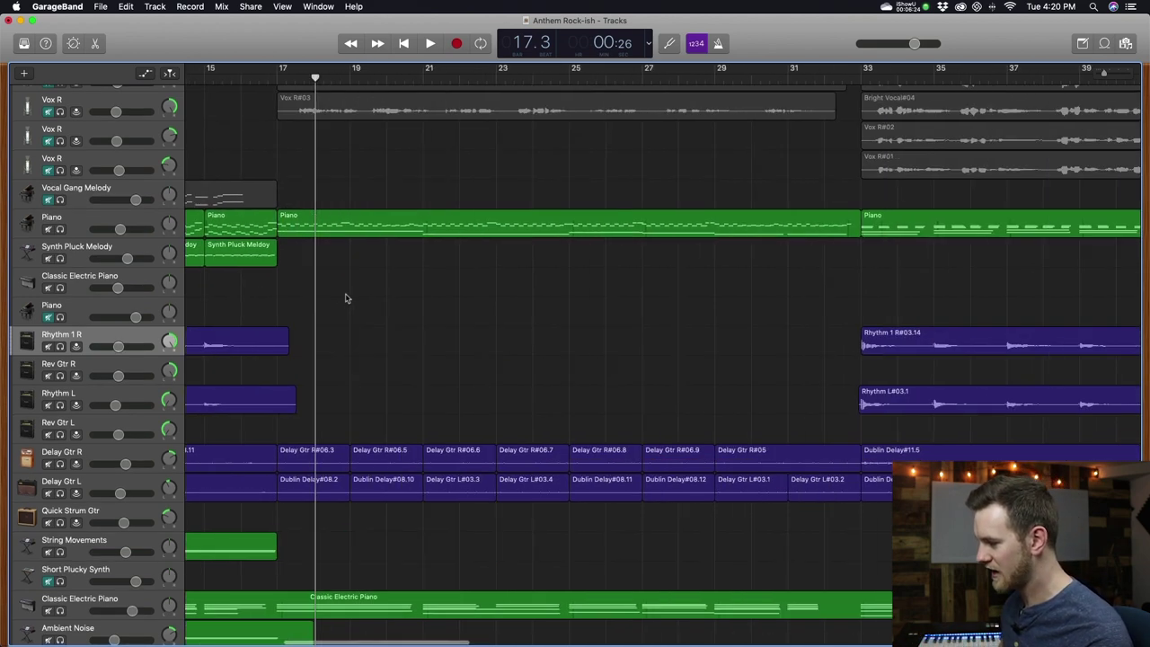
scroll(346, 298, "left", 20)
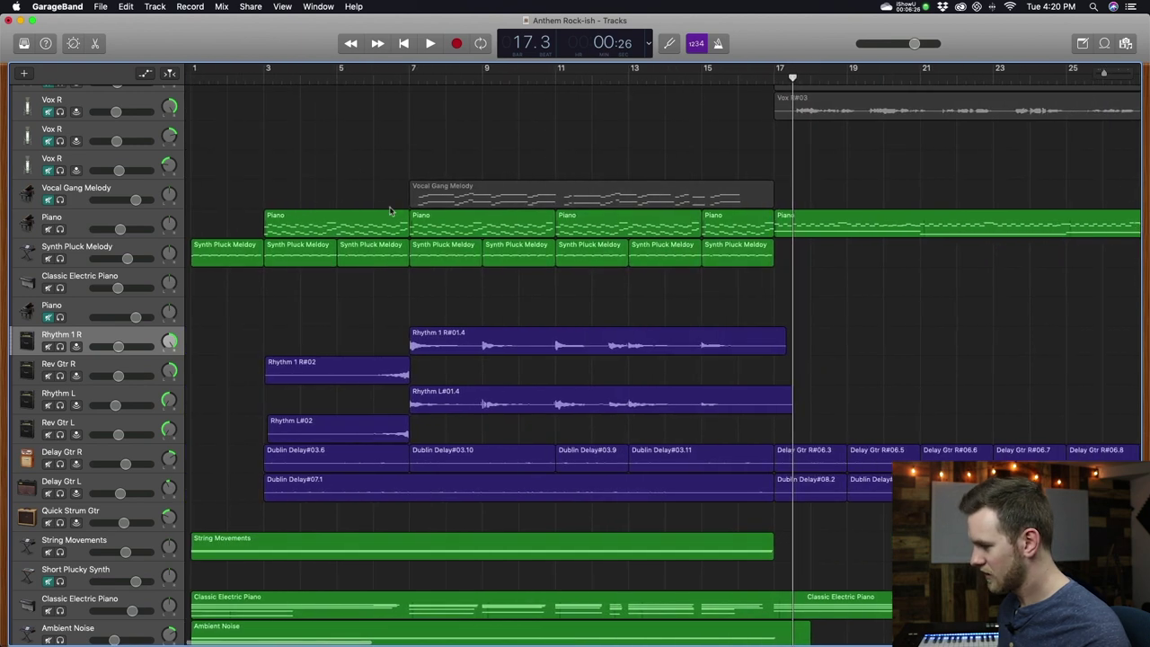
- Play the GarageBand project from the beginning to about bar 13 while looking through the guitar, bass and drum tracks
left_click(263, 80)
key("Return")
key("space")
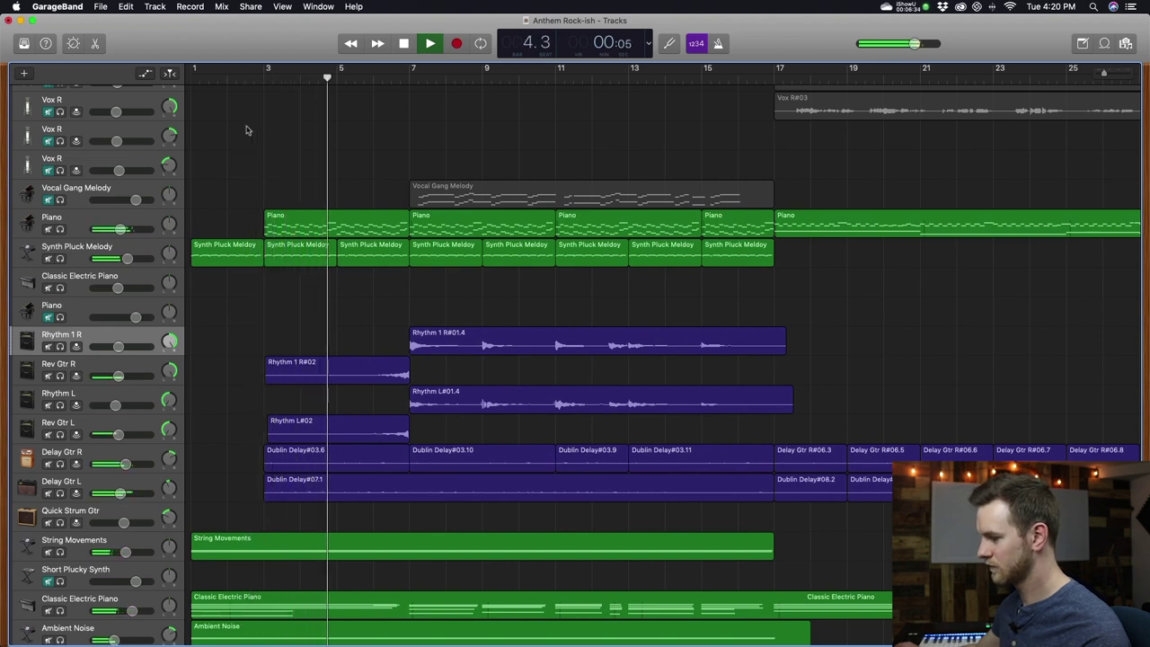
scroll(246, 130, "down", 10)
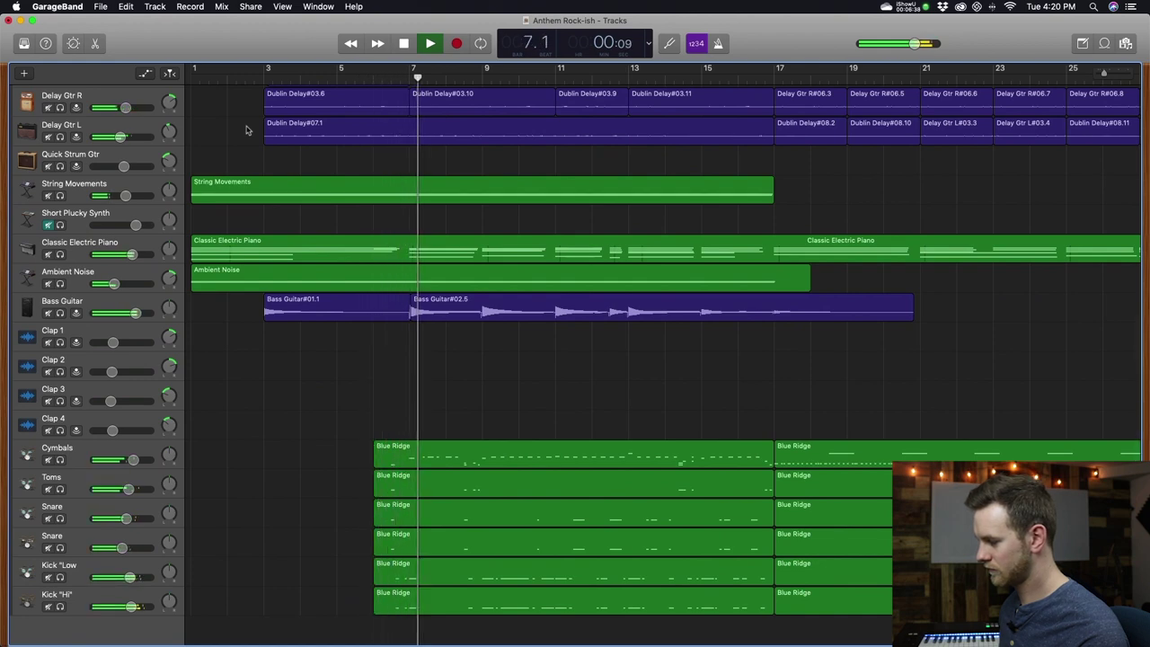
scroll(246, 131, "up", 10)
scroll(246, 130, "up", 1)
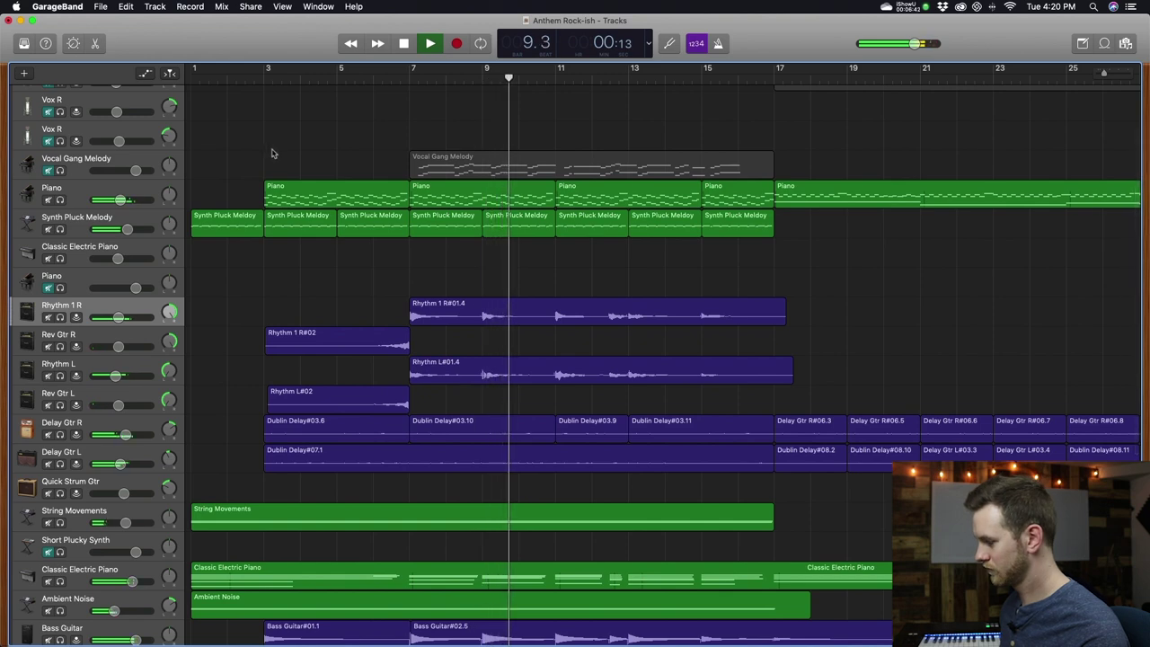
scroll(297, 206, "down", 2)
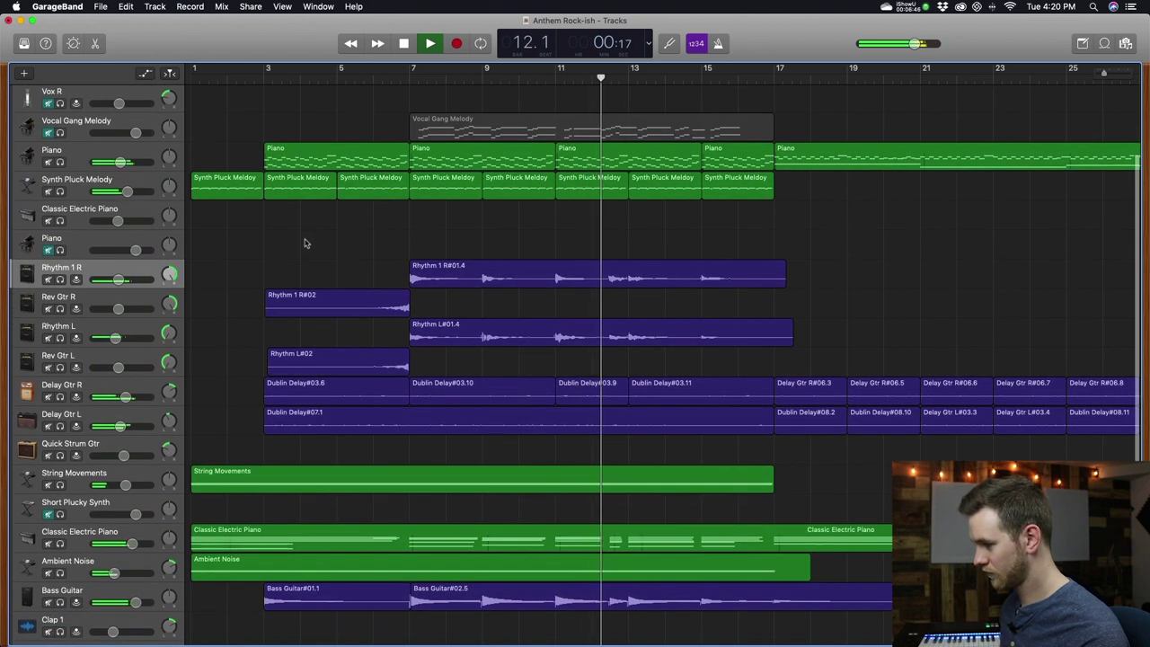
key("space")
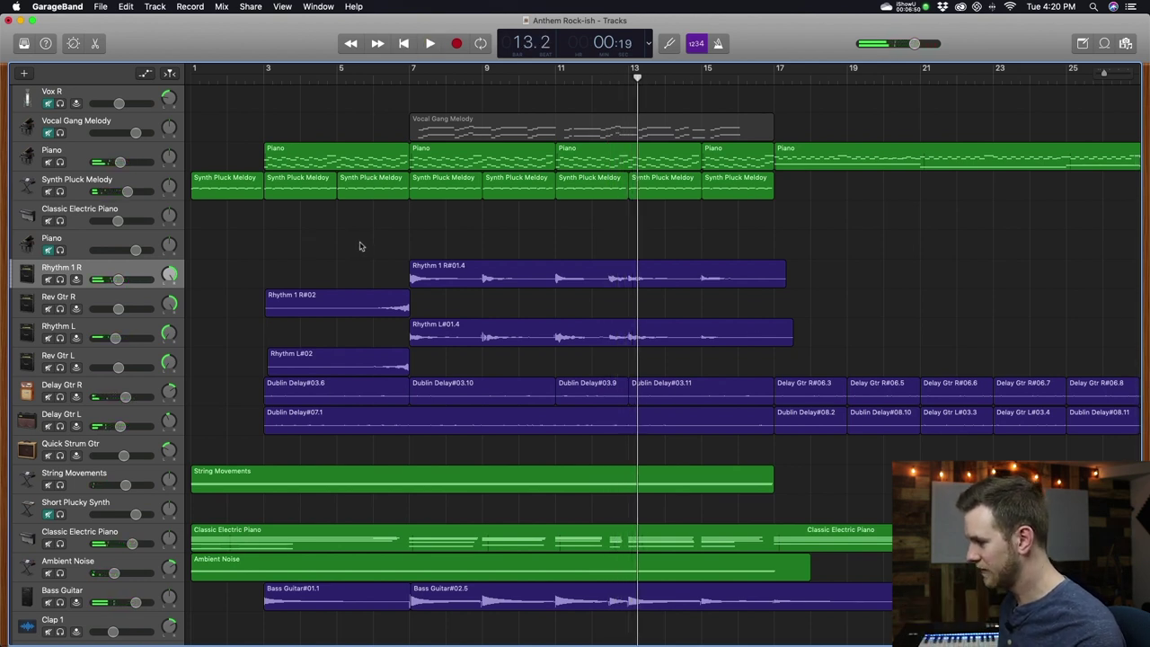
- Move the playhead to bar 7 and open the Rhythm 1 R#01.4 region in the audio editor
left_click(411, 70)
left_click(415, 184)
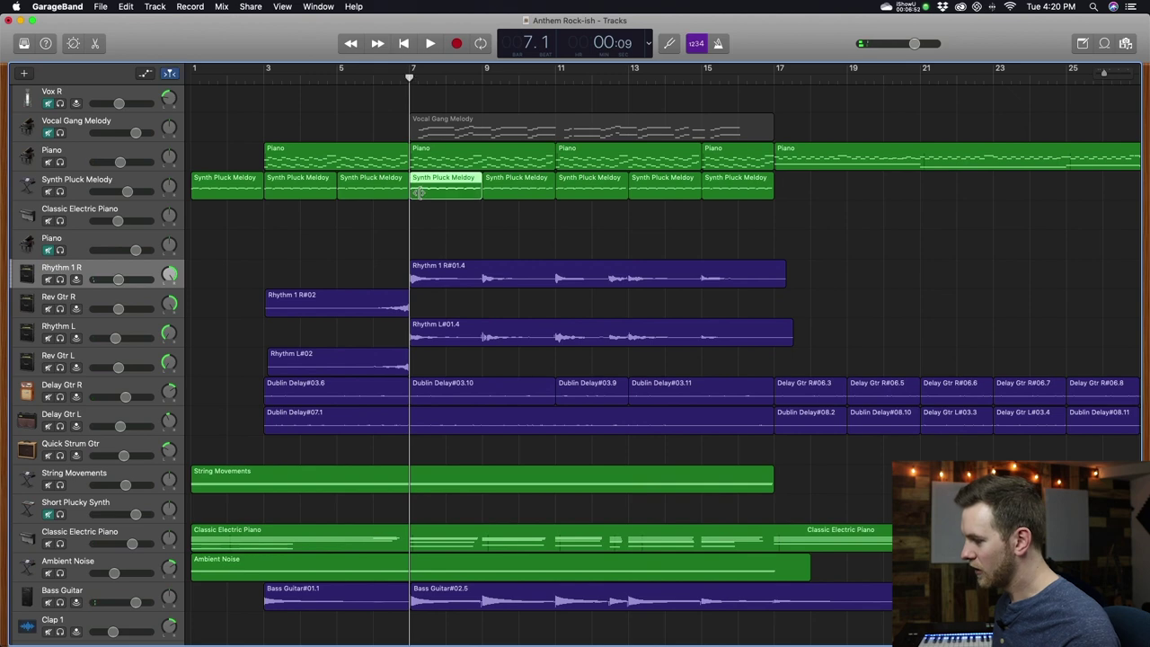
left_click(416, 279)
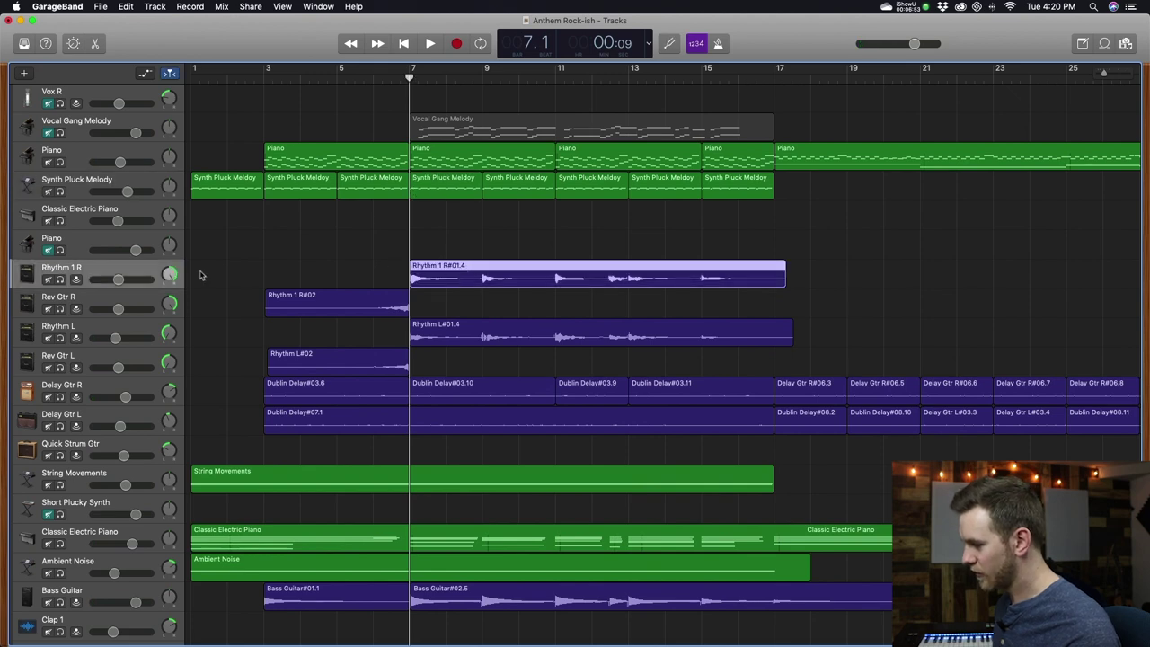
double_click(440, 274)
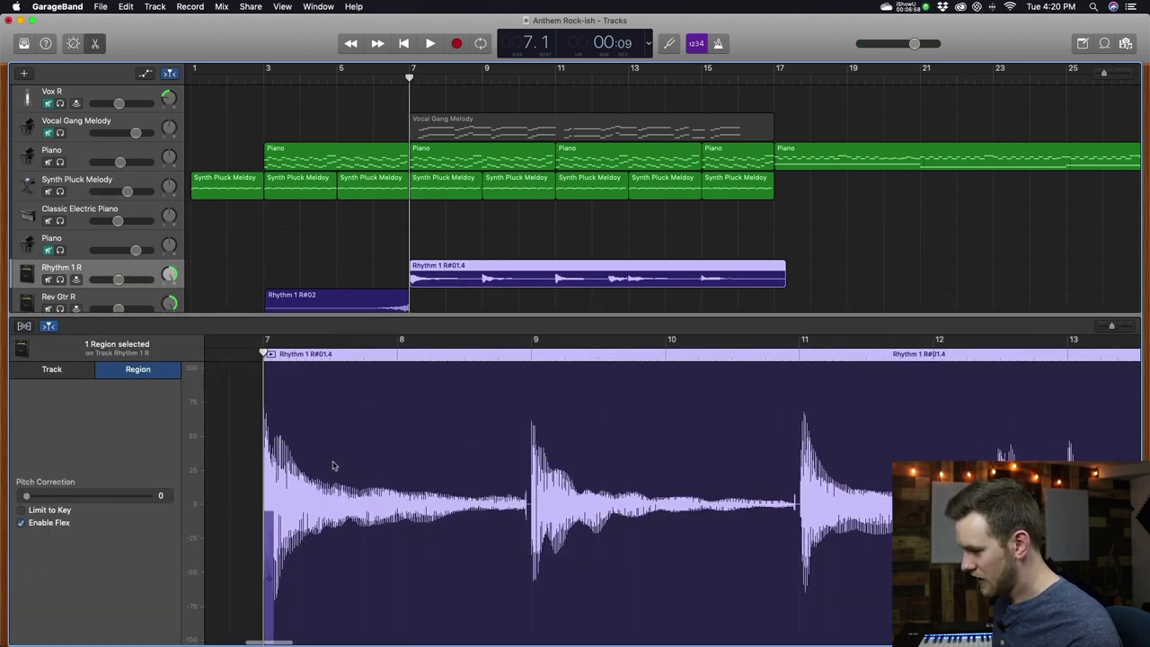
left_click(251, 454)
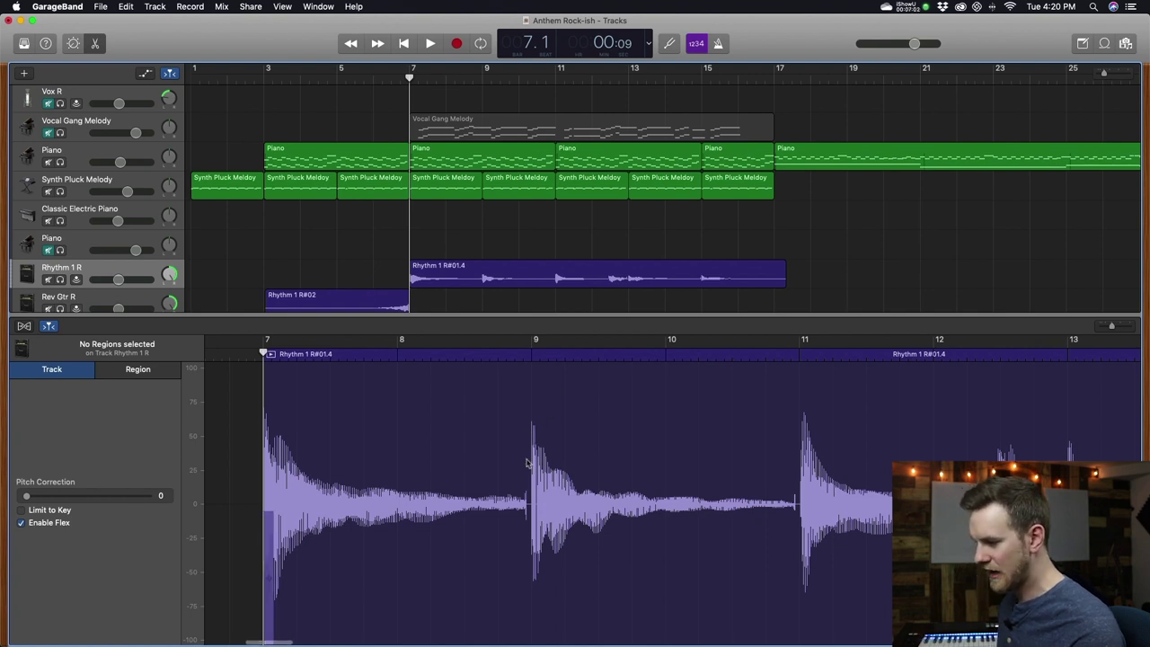
- Enable Flex Time for the Rhythm 1 R#01.4 region, examine its markers up to bar 17, and disable it again
left_click(24, 327)
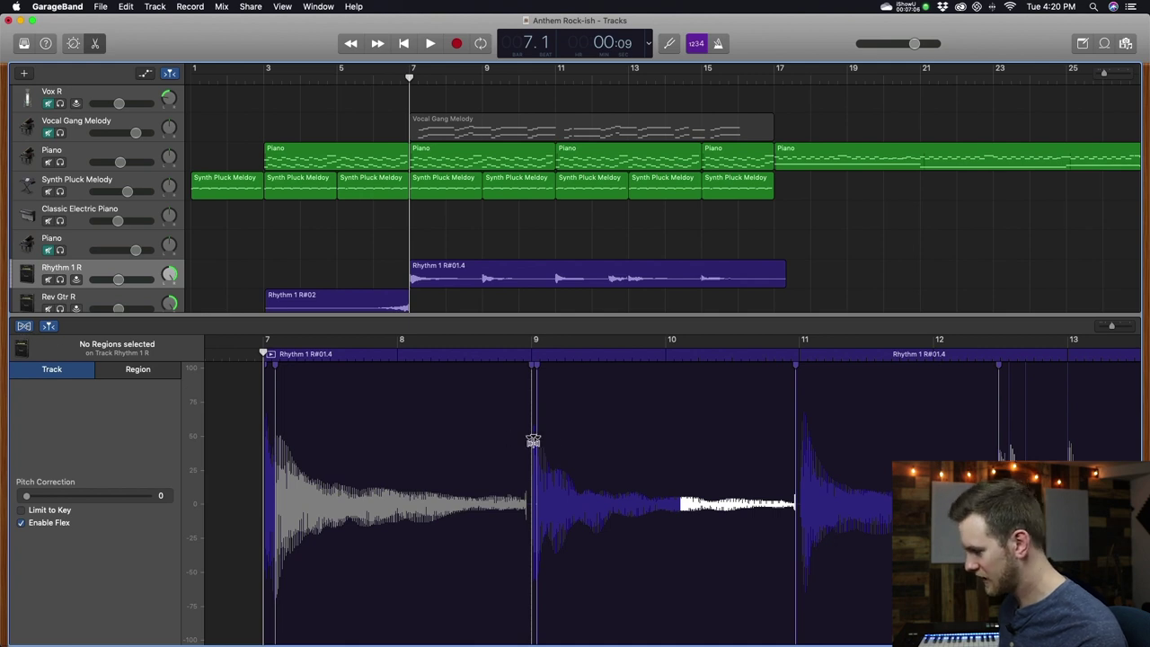
scroll(539, 449, "right", 10)
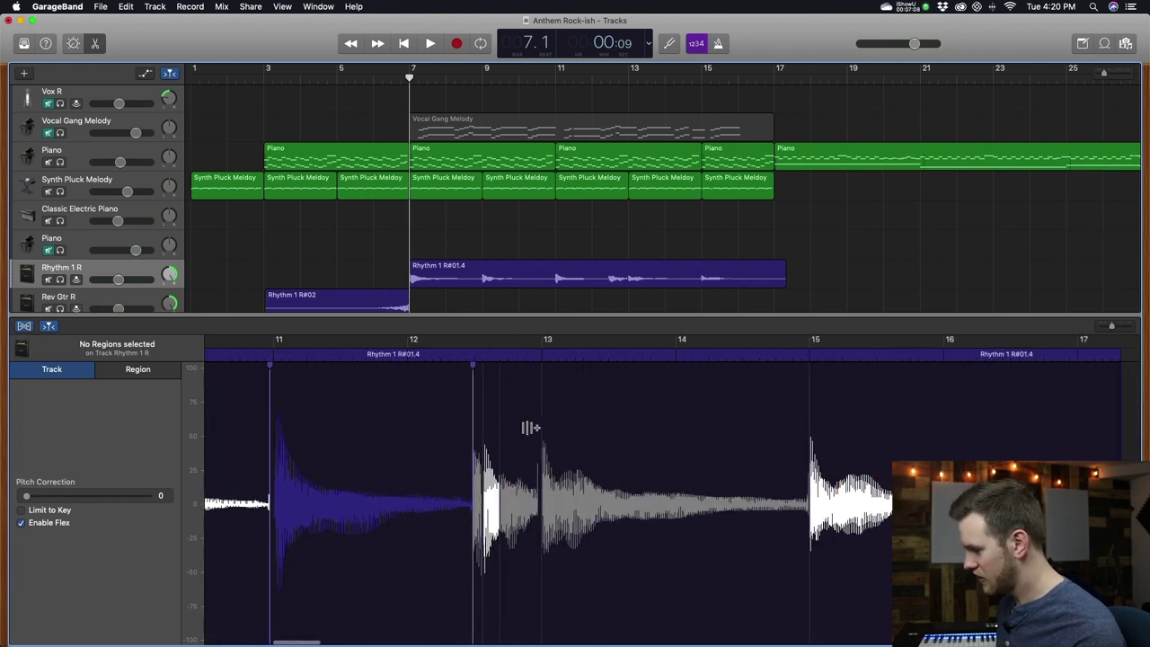
scroll(531, 403, "right", 2)
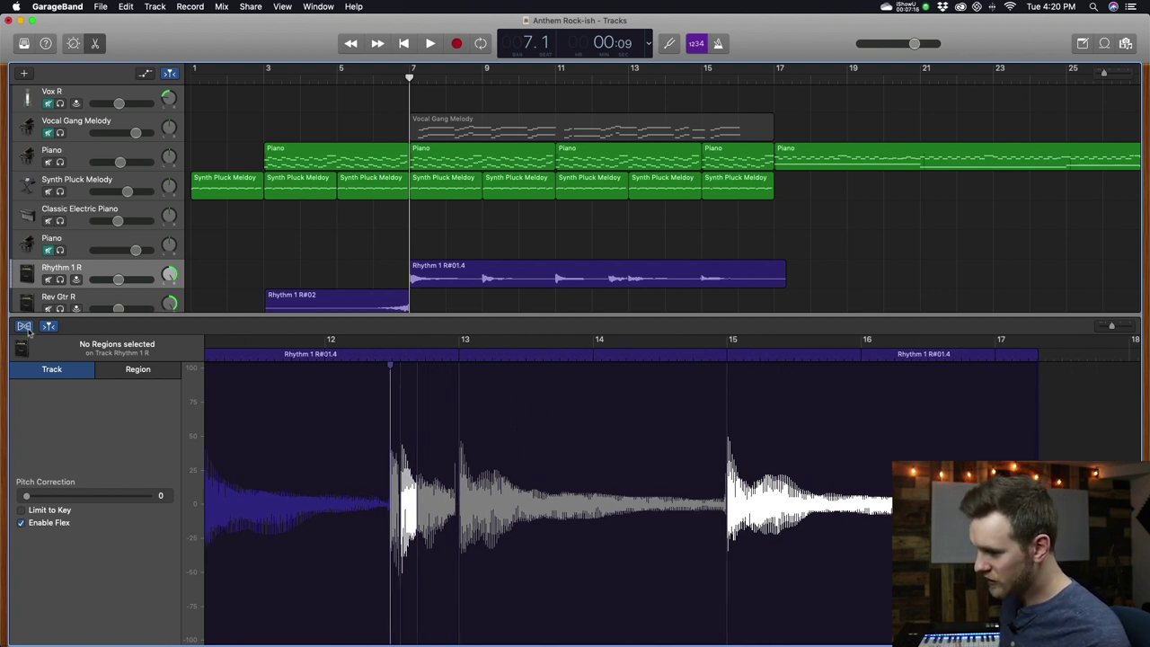
left_click(368, 411)
- Split the Rhythm 1 R#01.4 region at bar 11
scroll(373, 410, "left", 3)
key("super+Right")
key("super+Right")
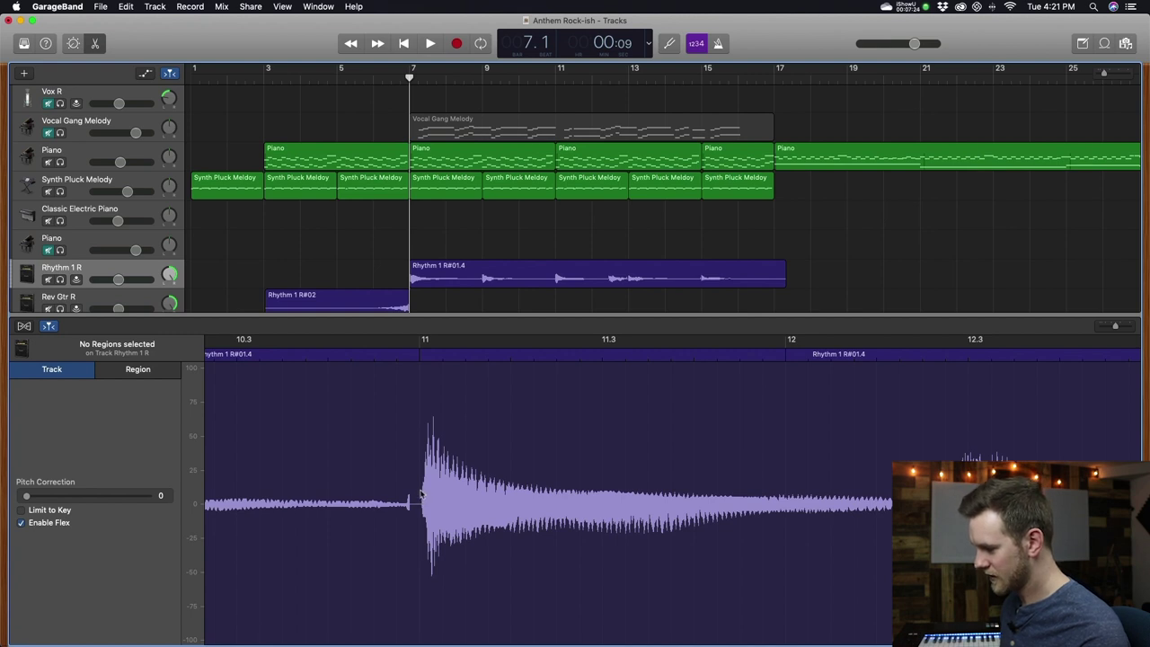
left_click(424, 500)
left_click(419, 353)
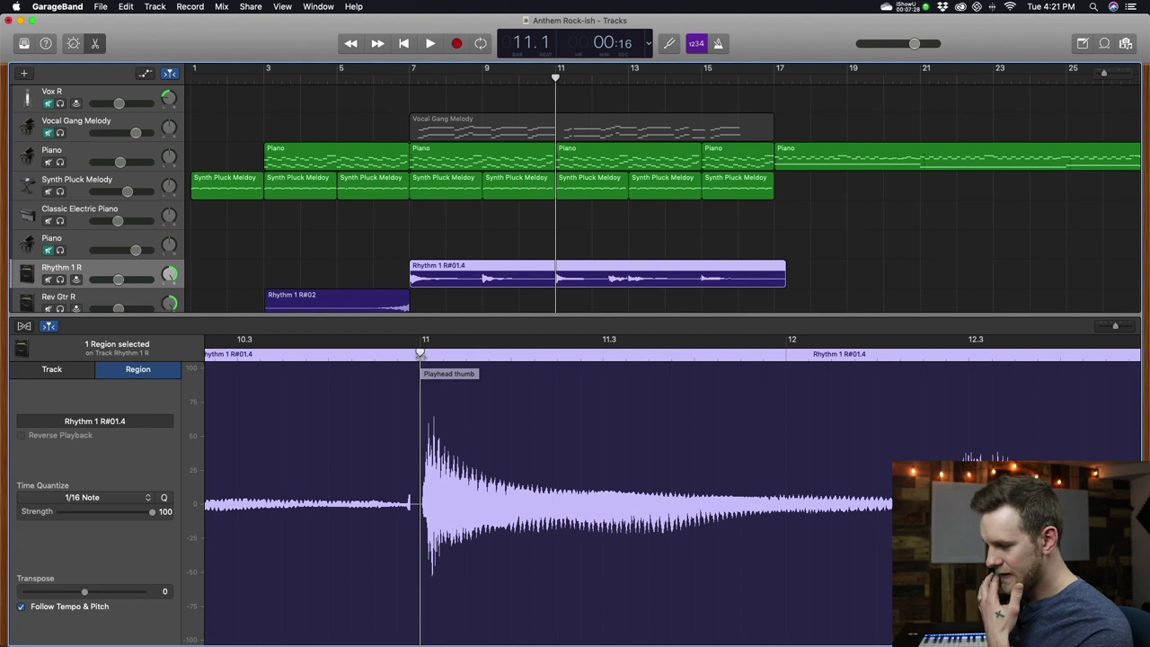
key("super+t")
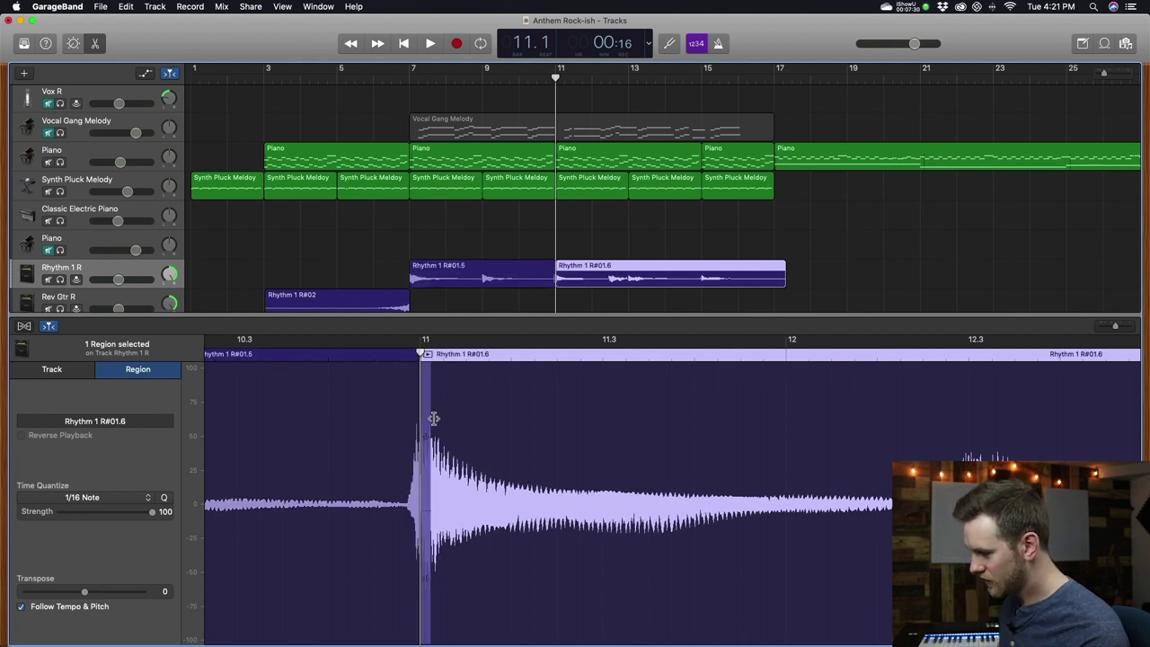
- Shift the second part of the split Rhythm 1 R region slightly later, and undo both the move and the split
left_click_drag(482, 411, 509, 413)
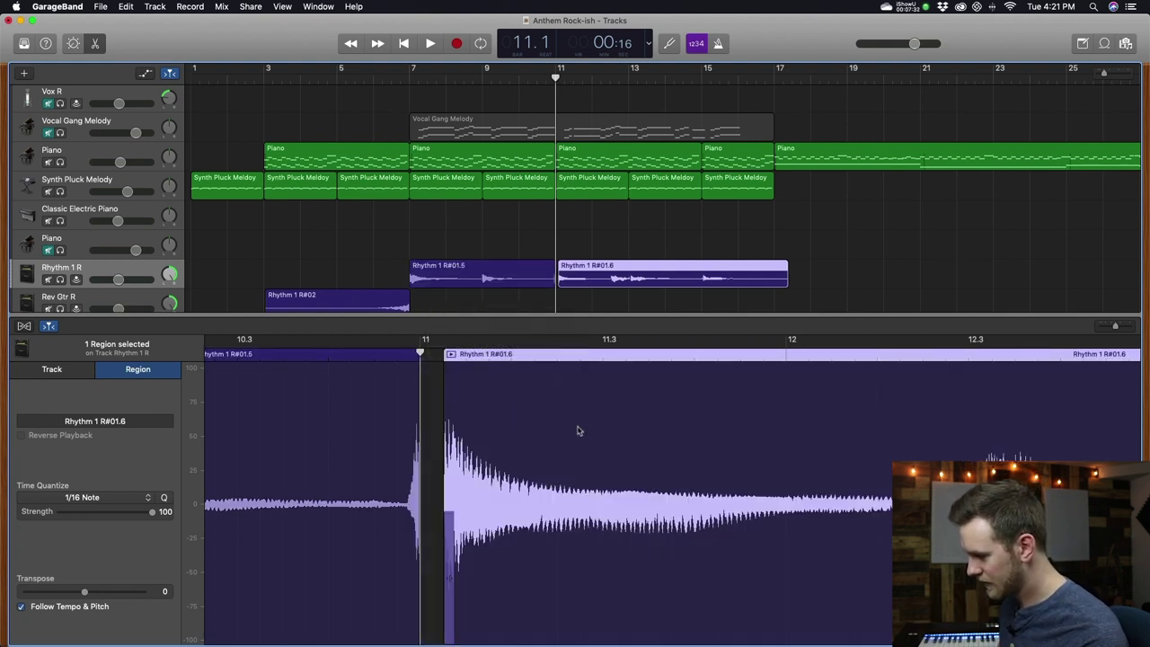
key("super+z")
key("super+z")
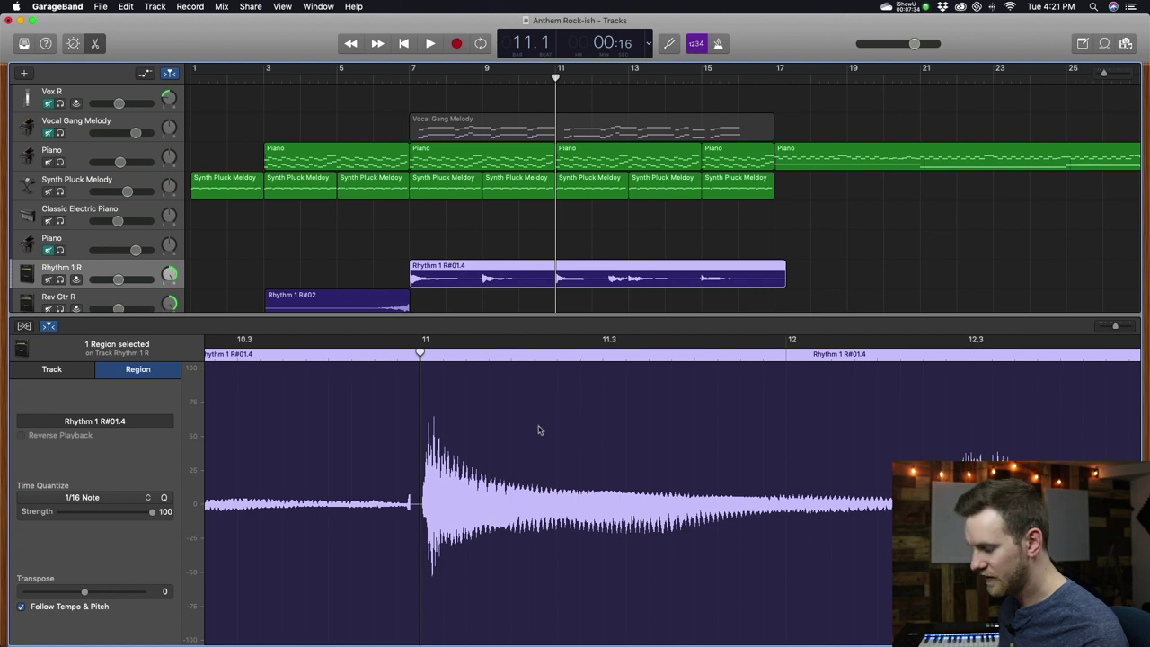
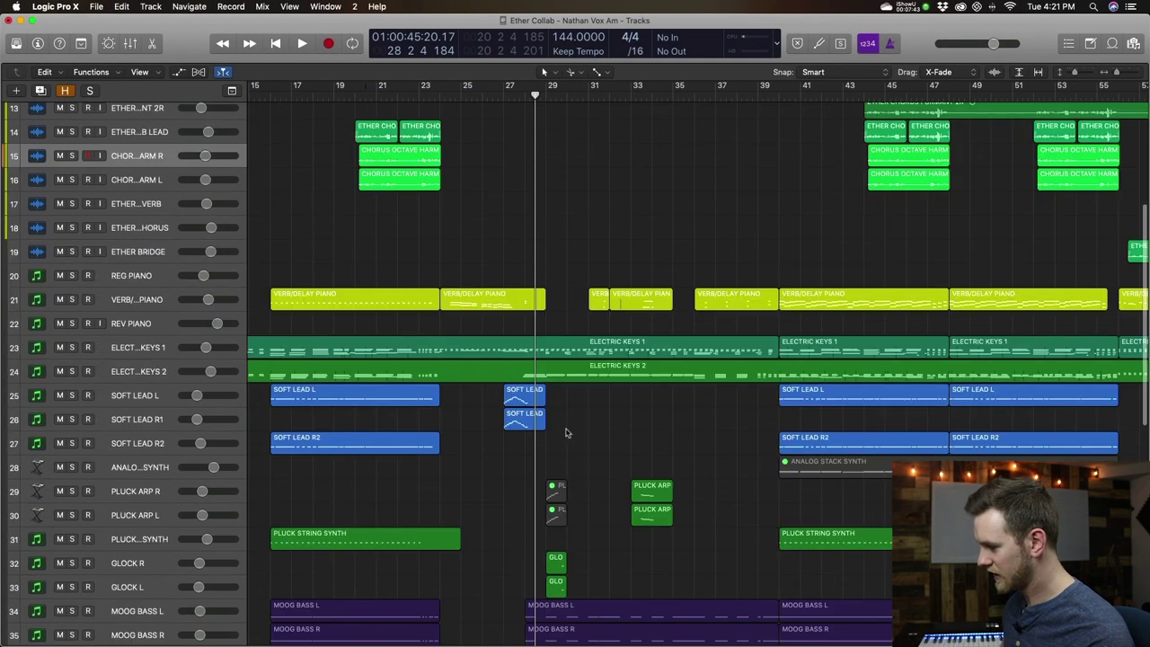
- Switch to the Logic Pro X project, duplicate the CHORUS OCTAVE HARM R track, and copy its first region after bar 44 onto the duplicate
scroll(566, 433, "right", 10)
scroll(561, 204, "down", 1)
scroll(560, 205, "left", 5)
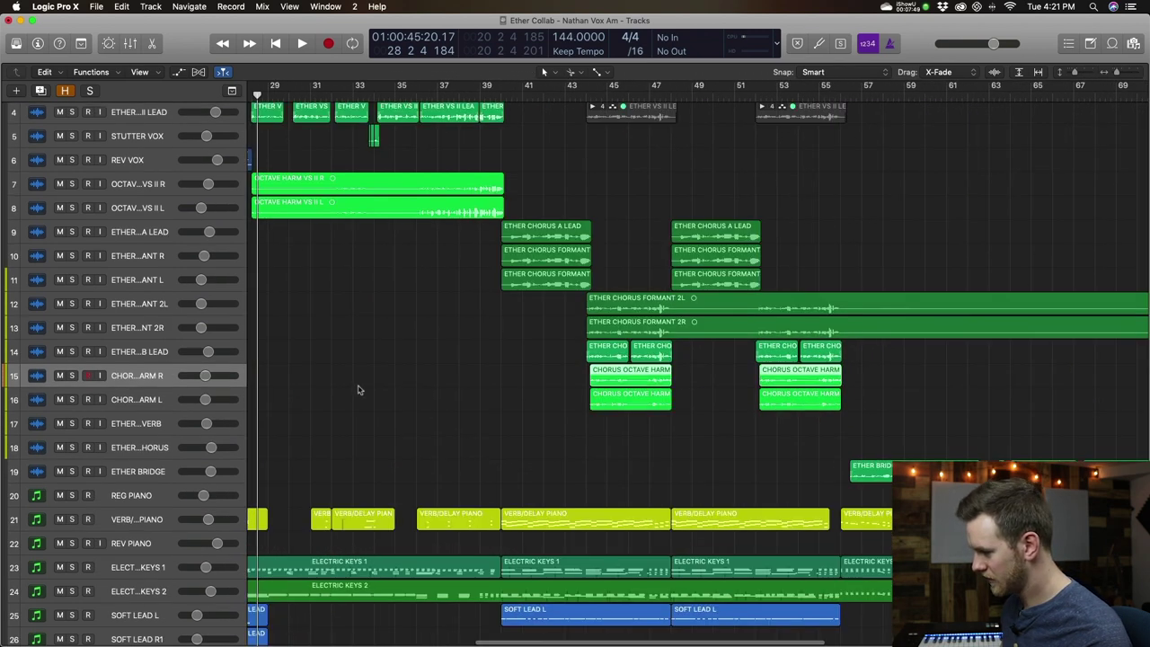
key("super+d")
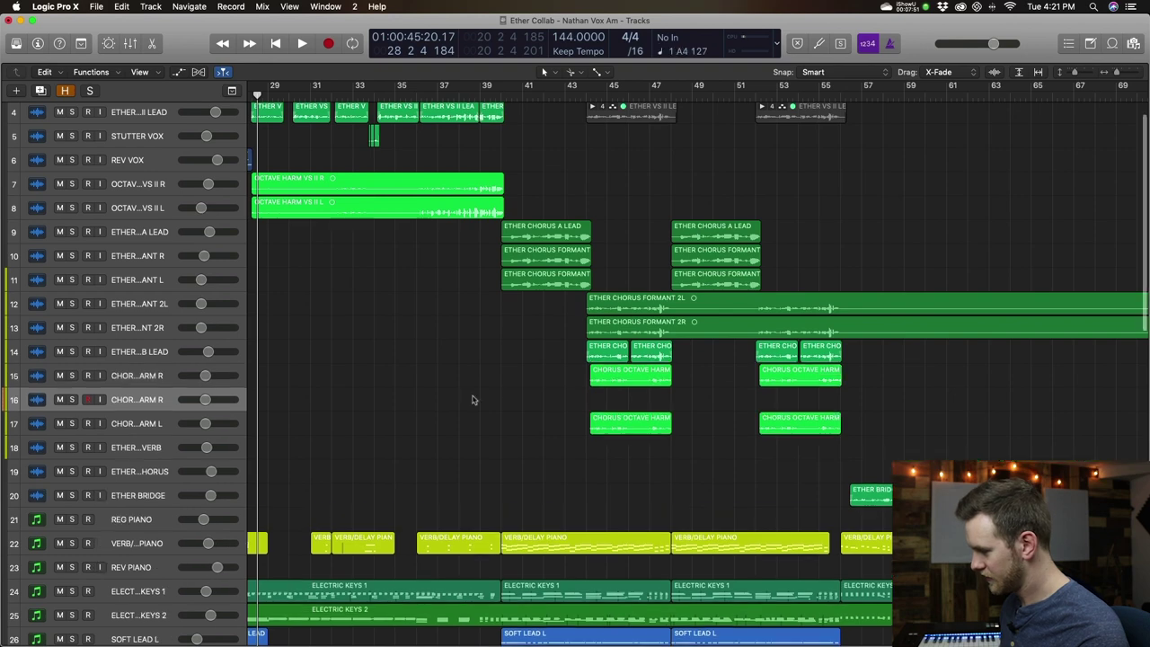
left_click_drag(604, 386, 603, 400)
- Open the copied CHORUS OCTAVE HARM R.1 region in the audio track editor and place the playhead just before its start
left_click(139, 403)
double_click(641, 403)
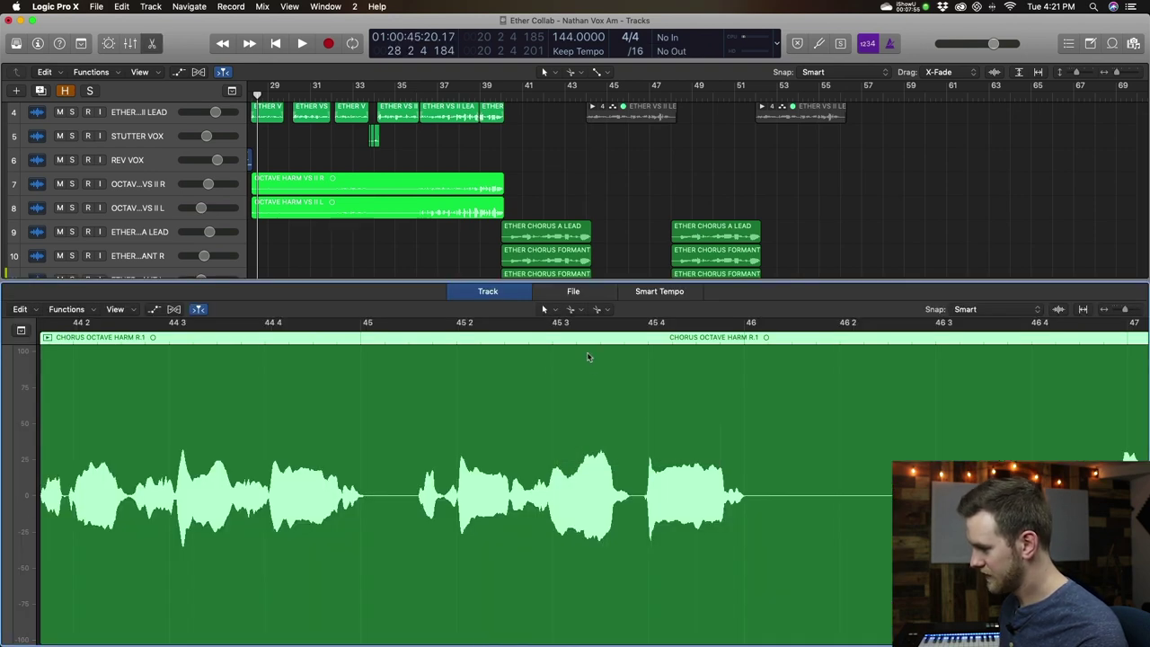
left_click(109, 343)
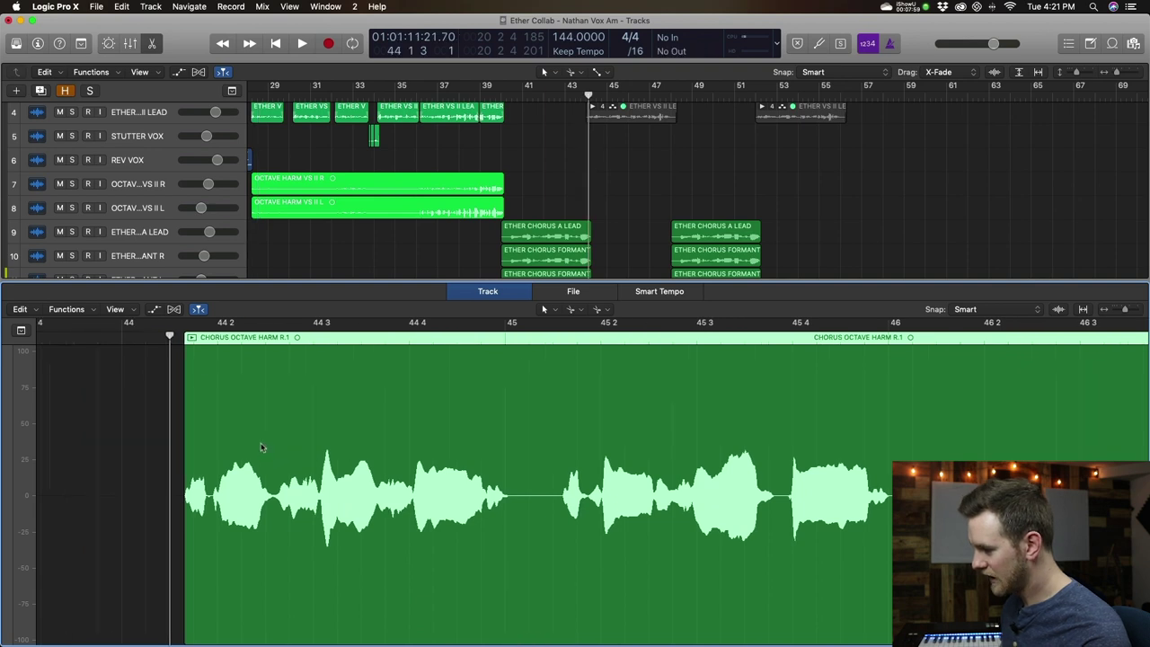
- Divide the CHORUS OCTAVE HARM R.1 region in the silence just after bar 45
left_click(579, 313)
left_click(546, 309)
left_click(517, 492)
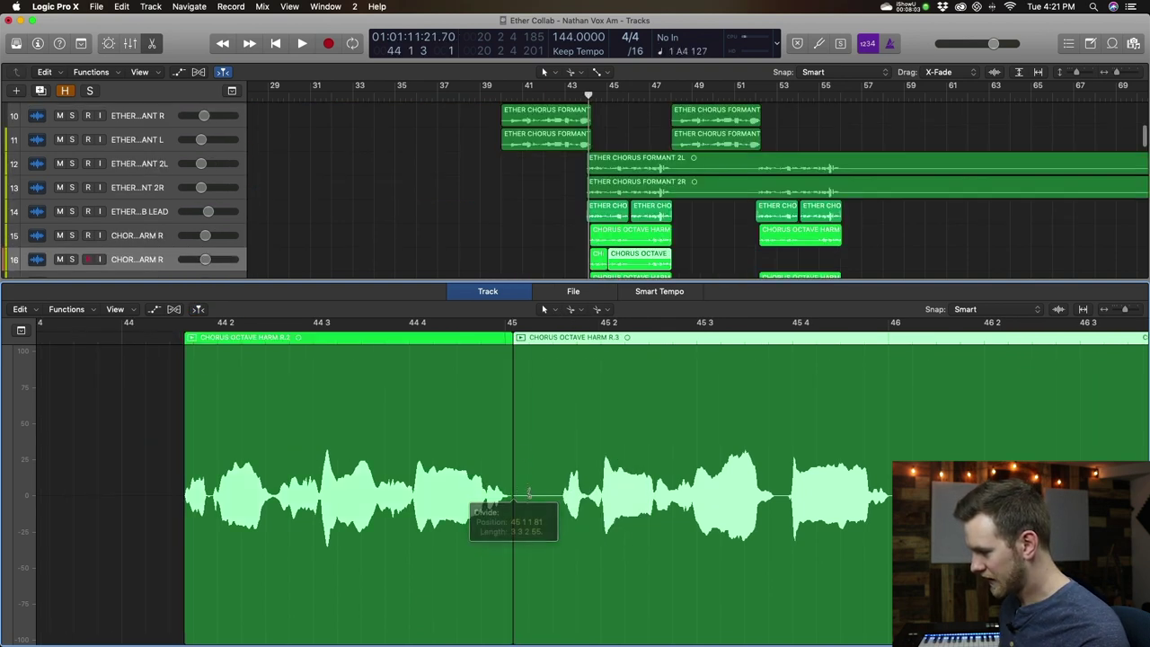
- Divide the CHORUS OCTAVE HARM R.1 region just before the phrase leading into 45 2, and shift the audio after the cut slightly later
key("super+Right")
key("super+Right")
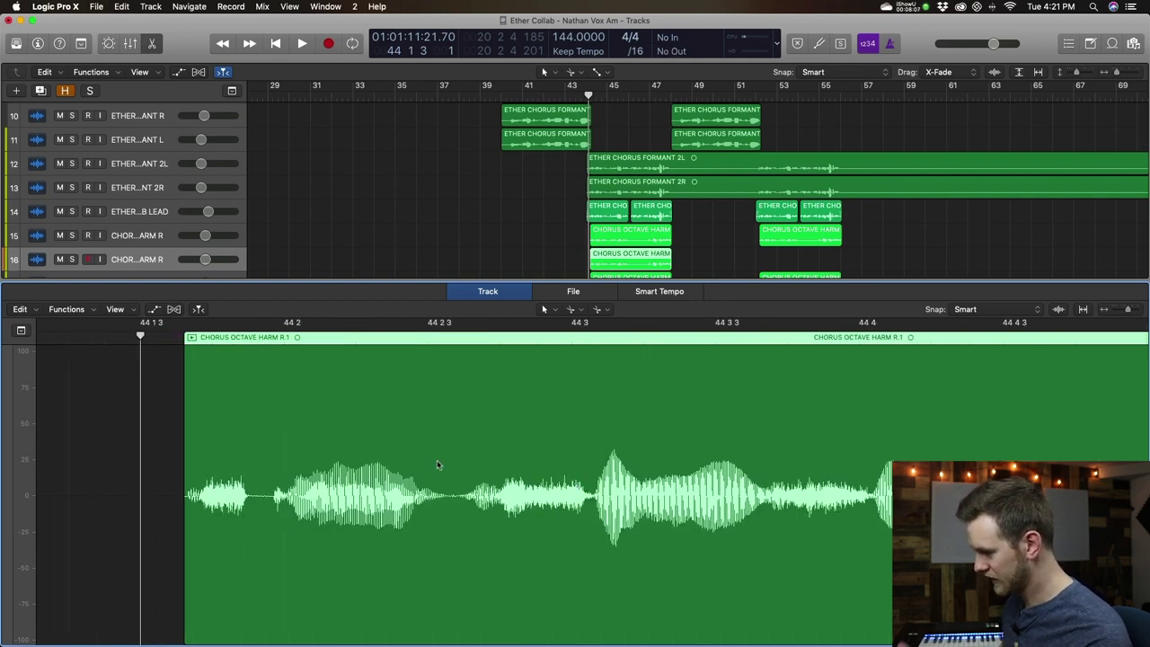
scroll(483, 456, "right", 10)
scroll(483, 457, "right", 2)
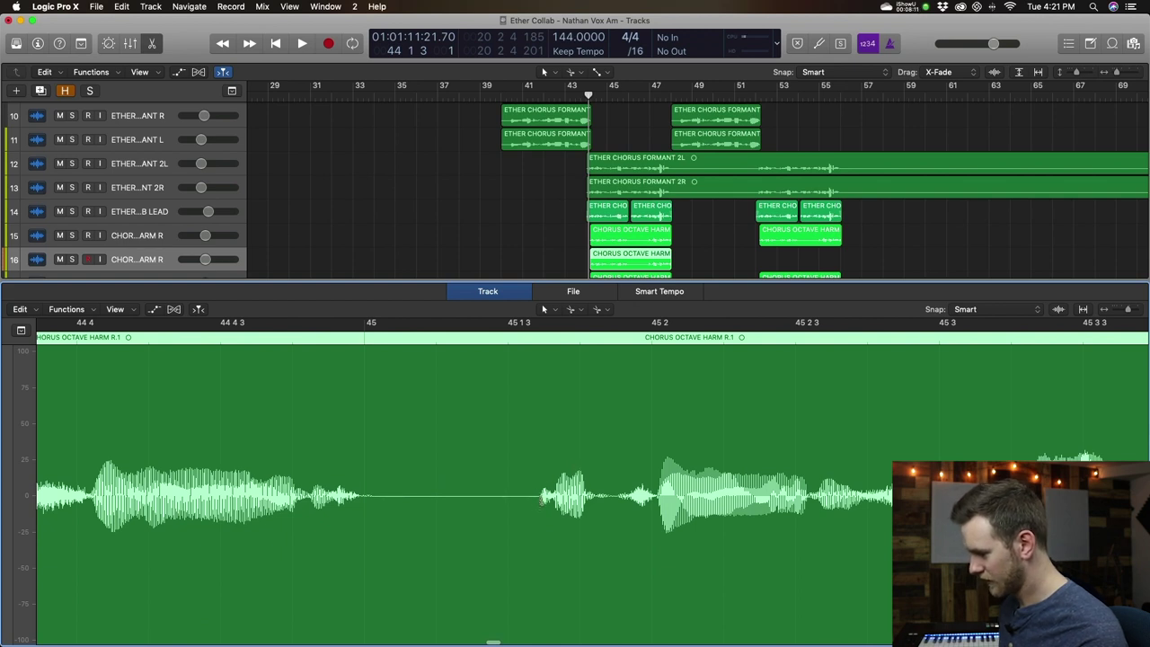
left_click(540, 501)
left_click_drag(543, 496, 538, 520)
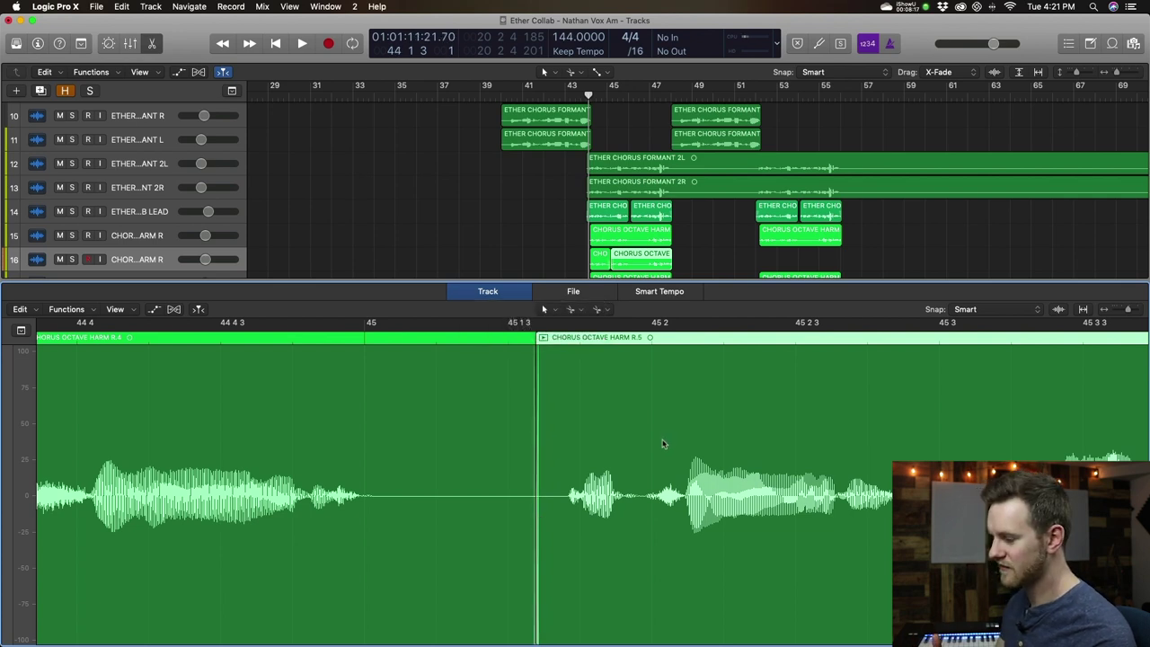
- Undo the last cut and the audio shift in the CHORUS OCTAVE HARM R.1 region
key("super+z")
key("super+z")
key("super+z")
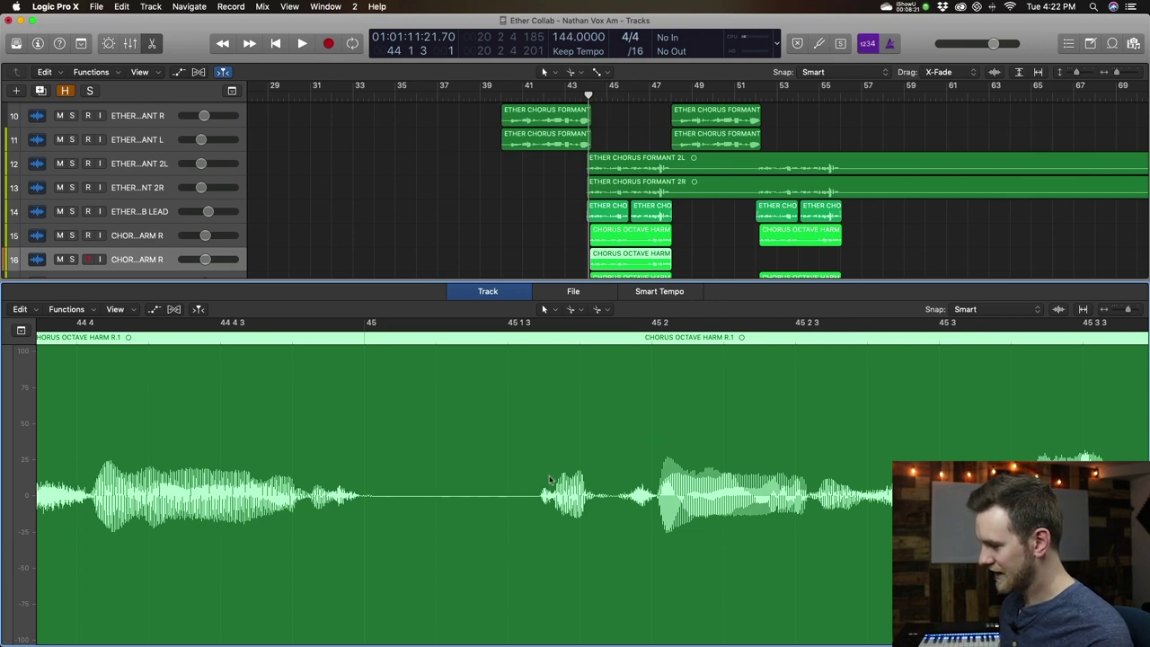
- Close the audio editor and remove the copied region together with the duplicate CHORUS OCTAVE HARM R track
left_click(151, 43)
key("super+z")
key("super+shift+z")
key("super+z")
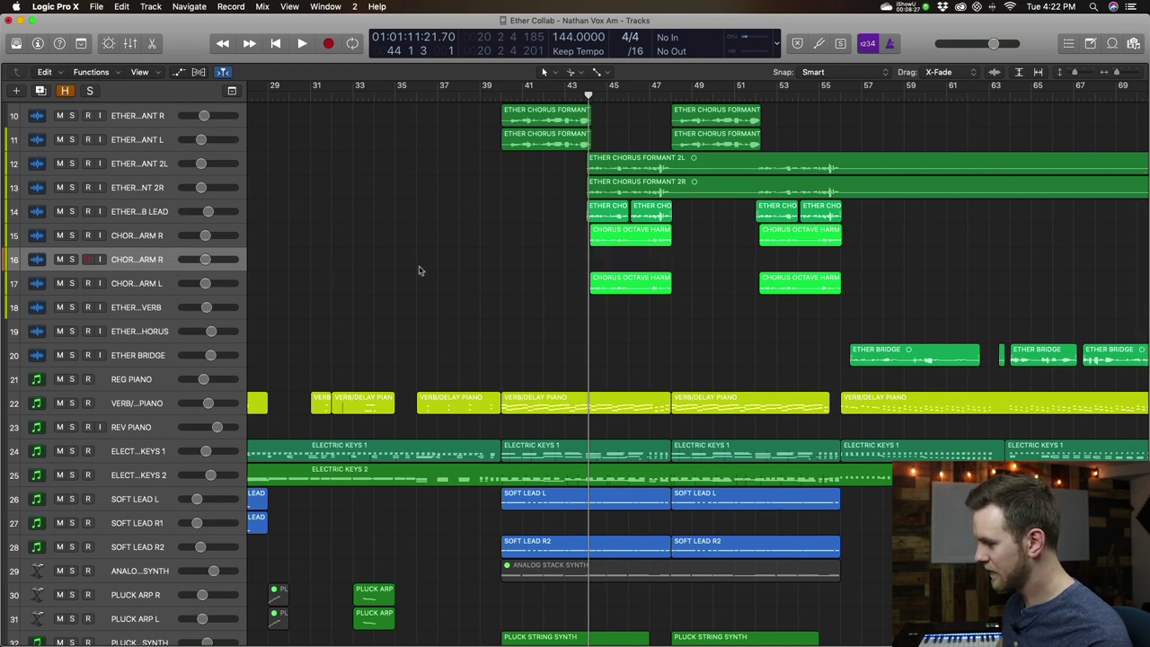
key("super+BackSpace")
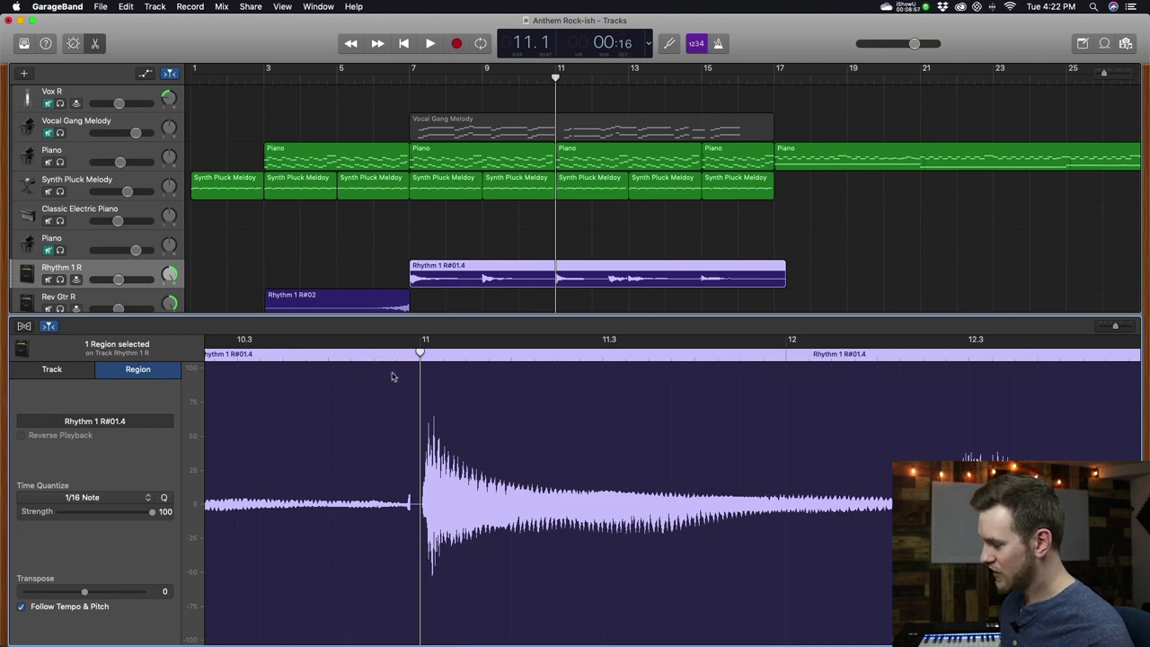
- Return to the GarageBand project, look through the tracks around bar 33, and show the Smart Controls for the Rhythm 1 R track
scroll(393, 377, "right", 10)
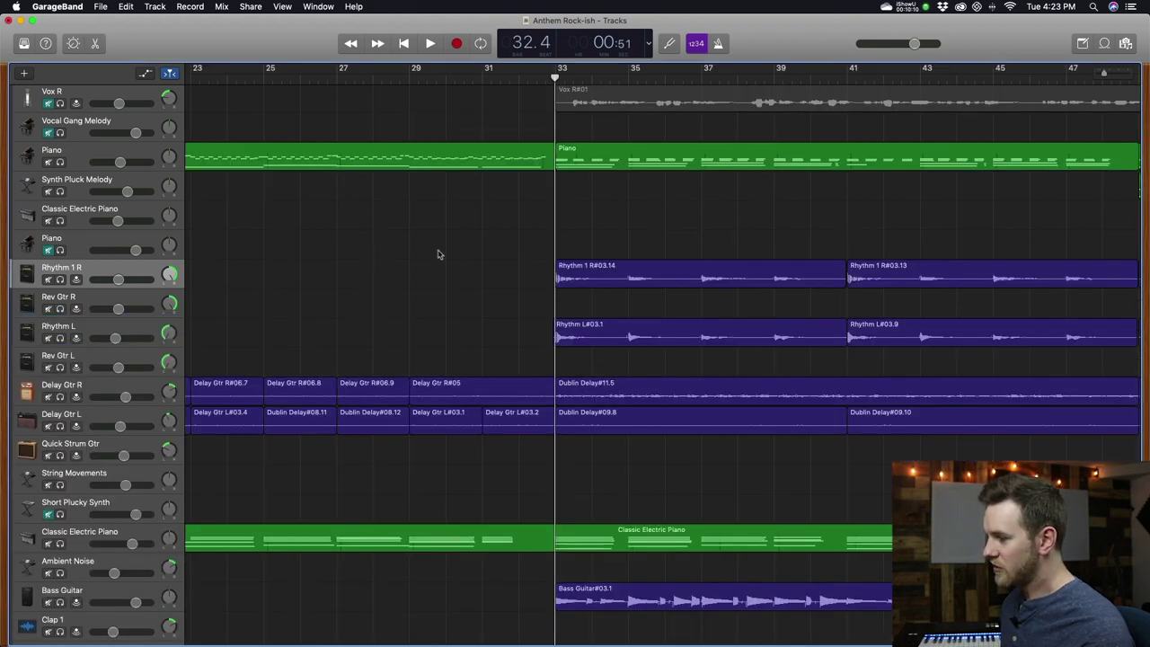
scroll(438, 255, "up", 4)
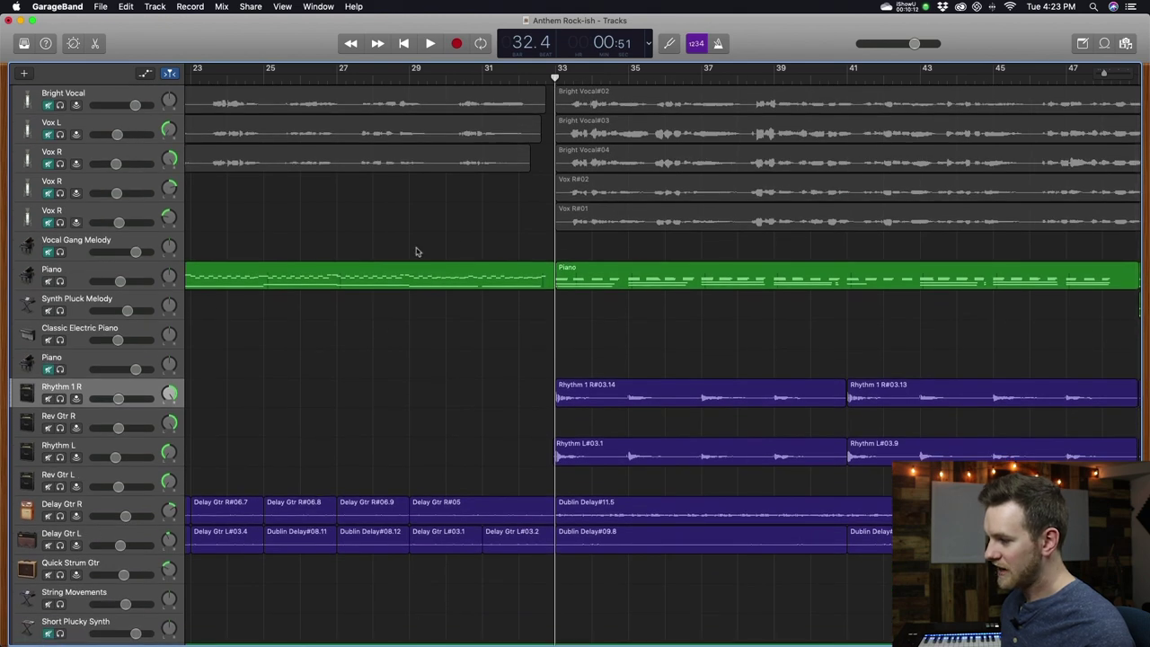
scroll(424, 253, "down", 8)
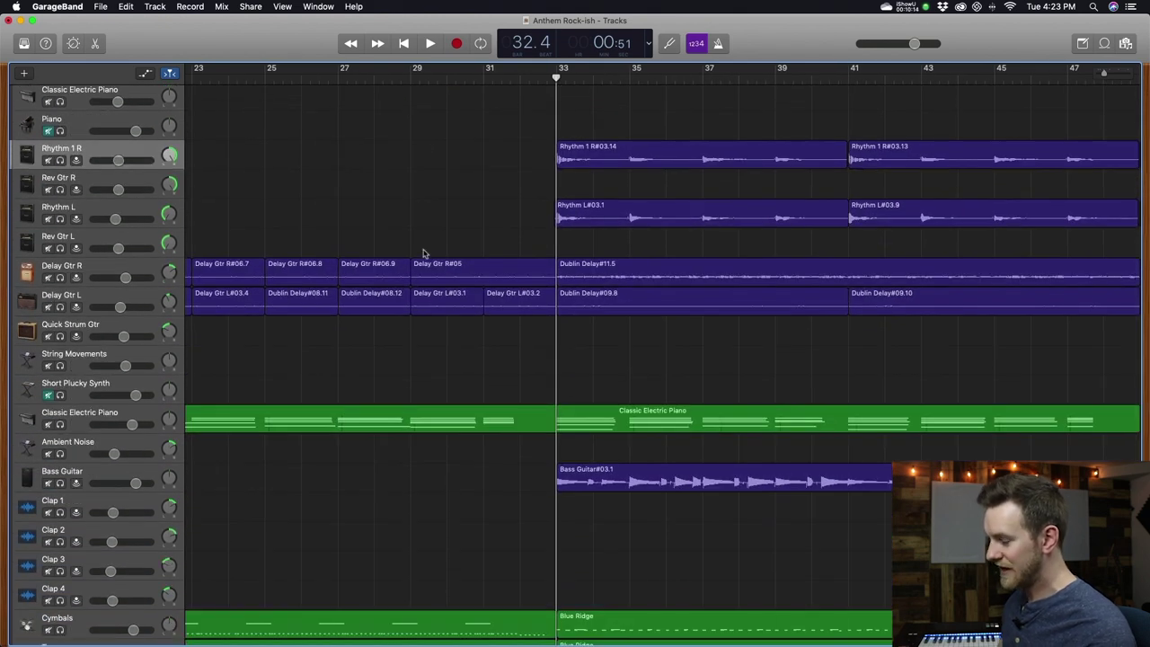
scroll(424, 253, "up", 8)
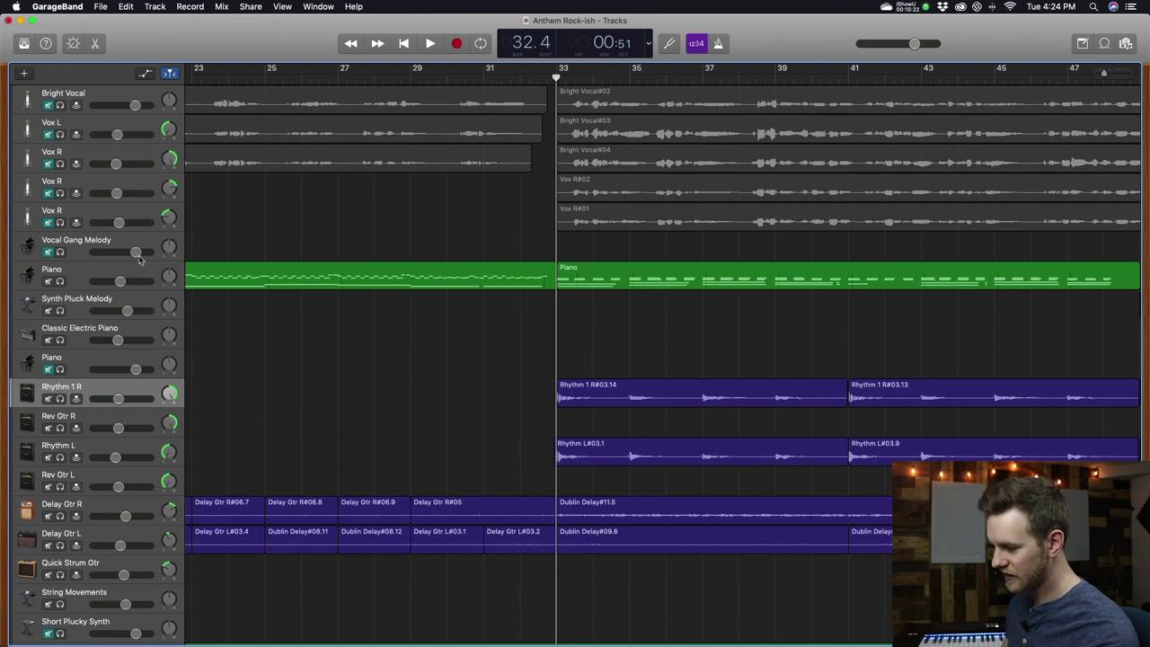
scroll(243, 201, "down", 8)
scroll(245, 203, "up", 5)
scroll(245, 202, "up", 2)
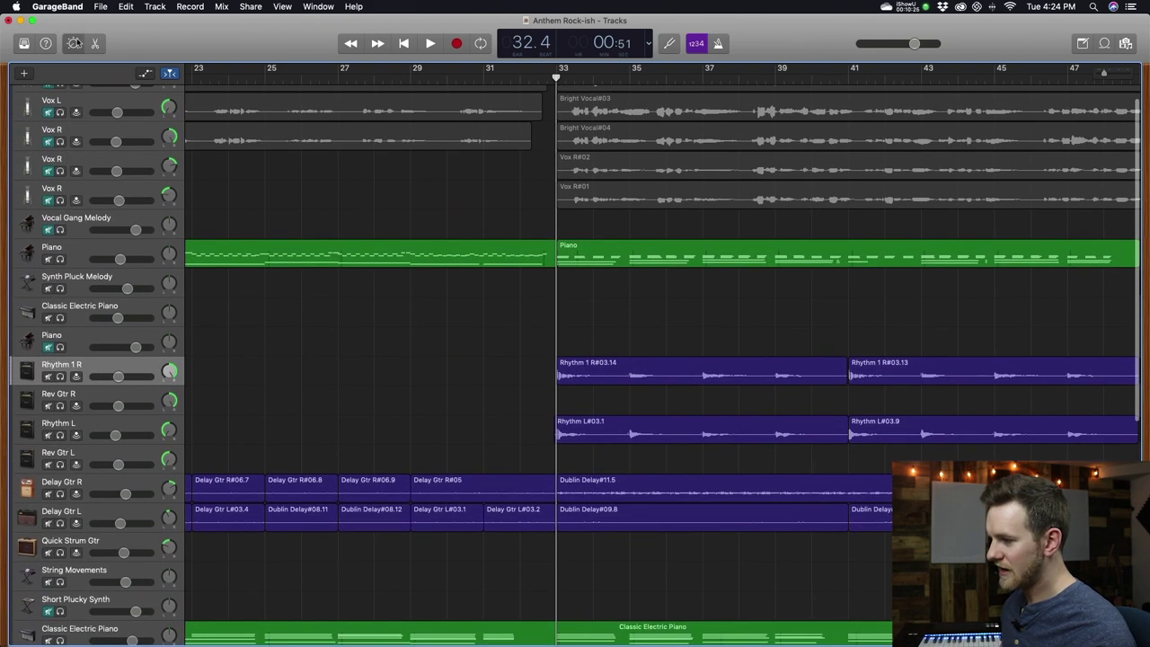
left_click(73, 44)
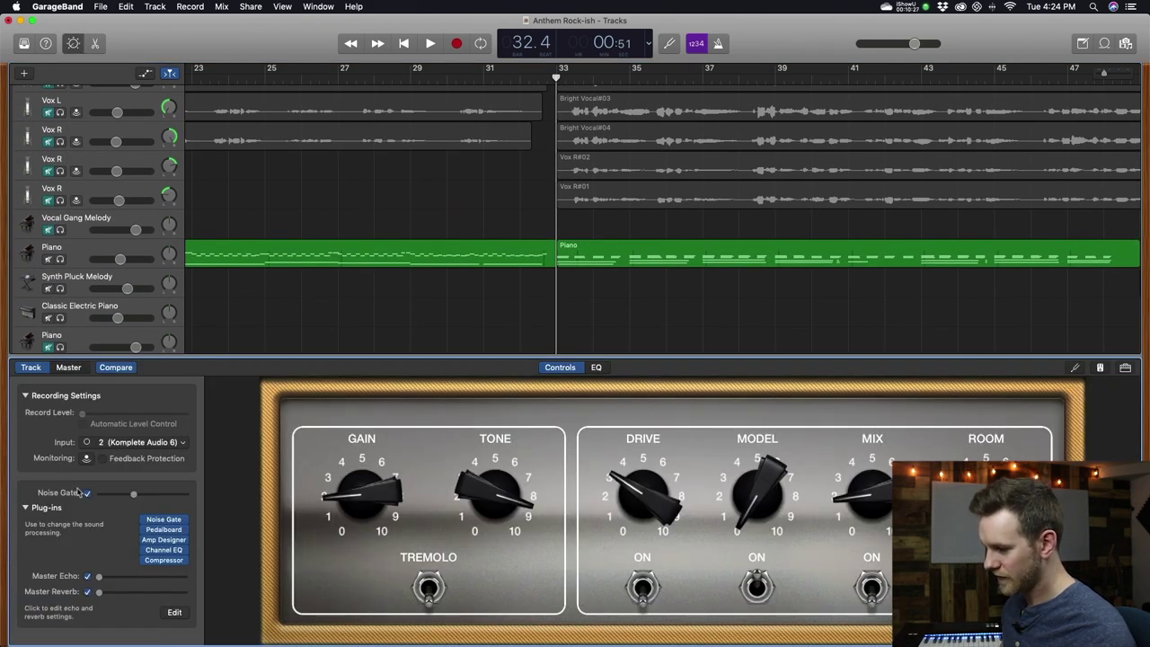
- Collapse and re-expand the Plug-ins section in the track's Smart Controls to show its effects chain
left_click(26, 507)
left_click(26, 508)
mouse_move(156, 521)
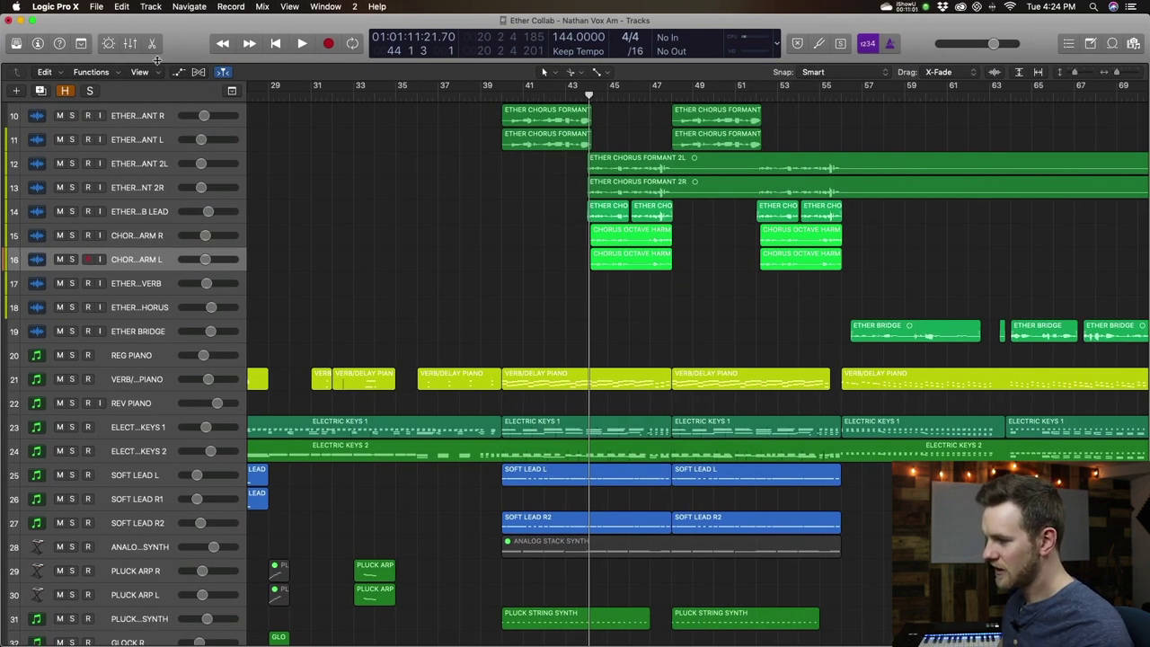
- Switch to the Logic Pro X project, show the Mixer, and look through the channel strips of all tracks
left_click(130, 43)
scroll(462, 252, "right", 5)
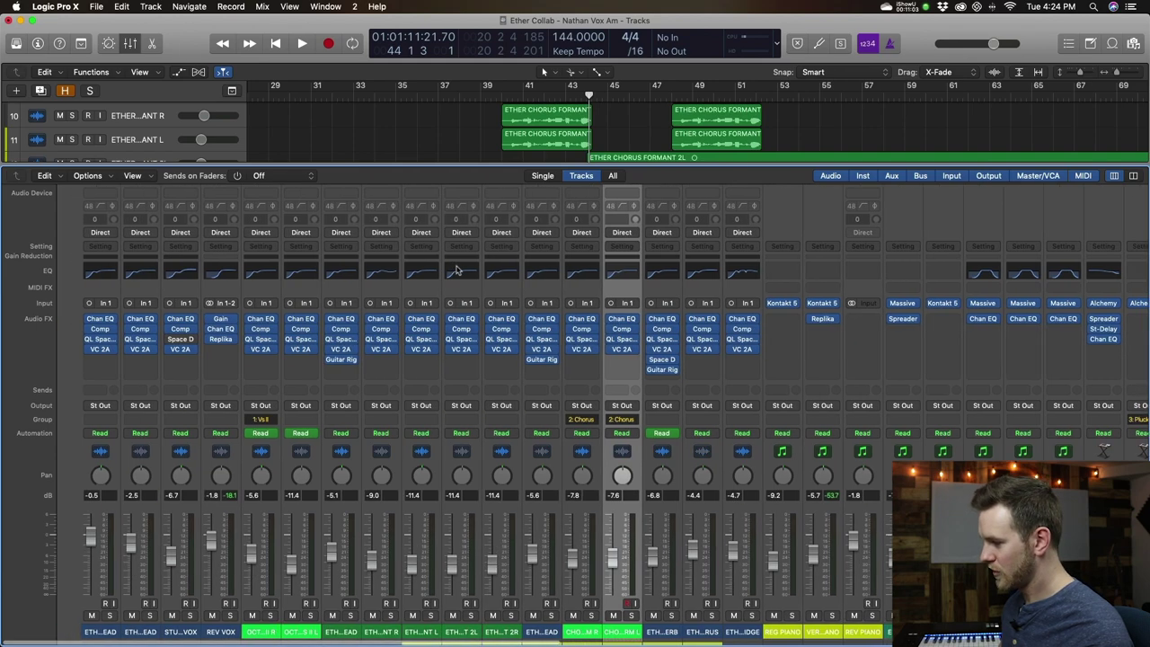
scroll(483, 294, "left", 6)
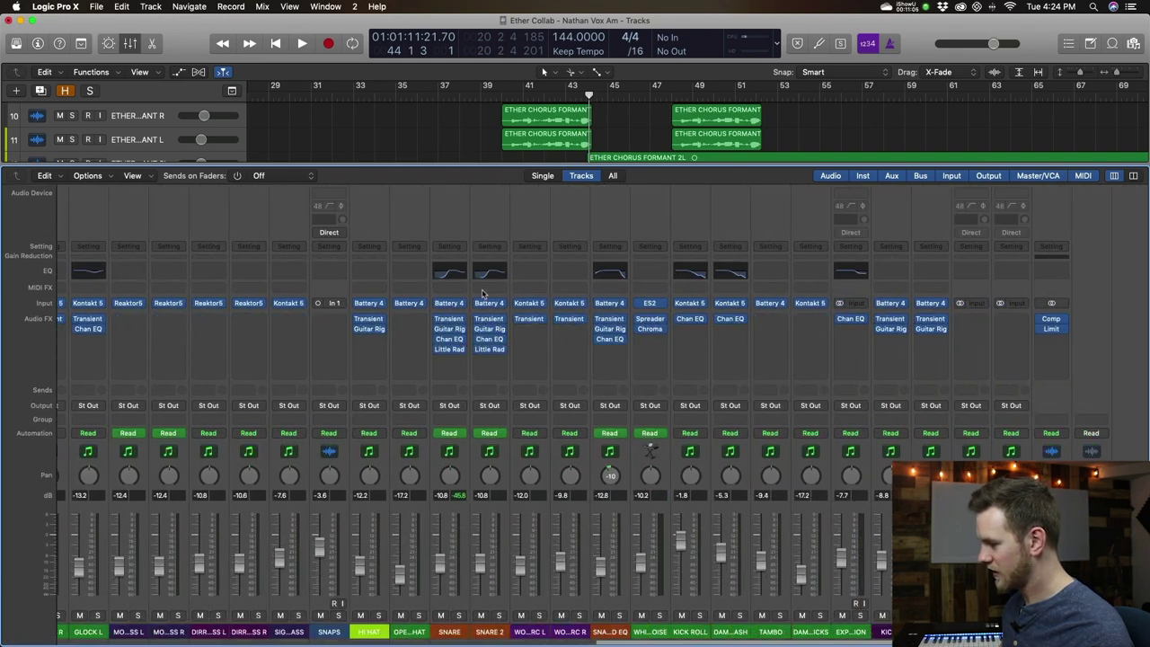
scroll(482, 294, "right", 1)
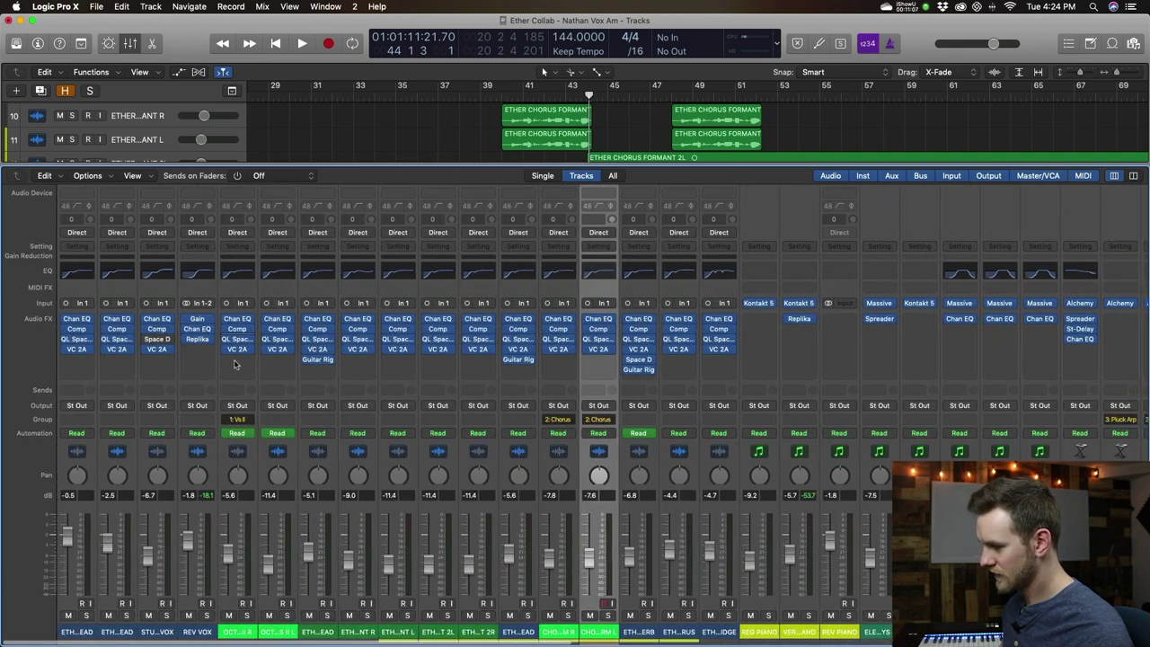
- Select the OCTAVE HARM VS II R channel strip and play the song from around bar 27 to watch the mixer levels
left_click(281, 447)
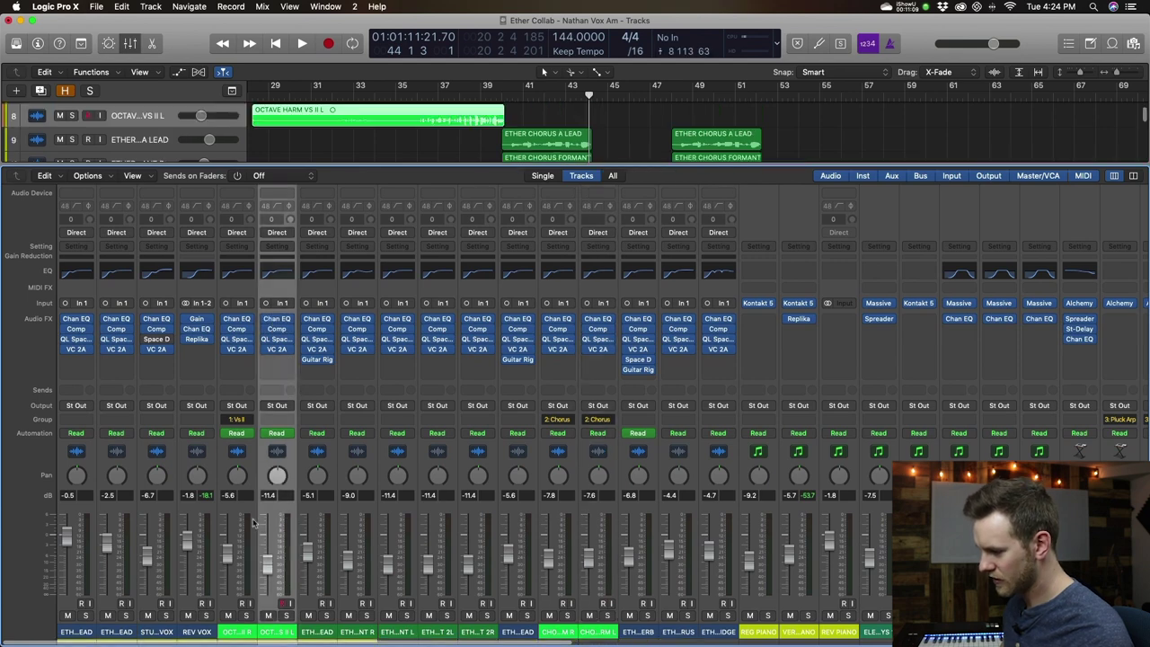
key("Left")
key("Left")
key("Right")
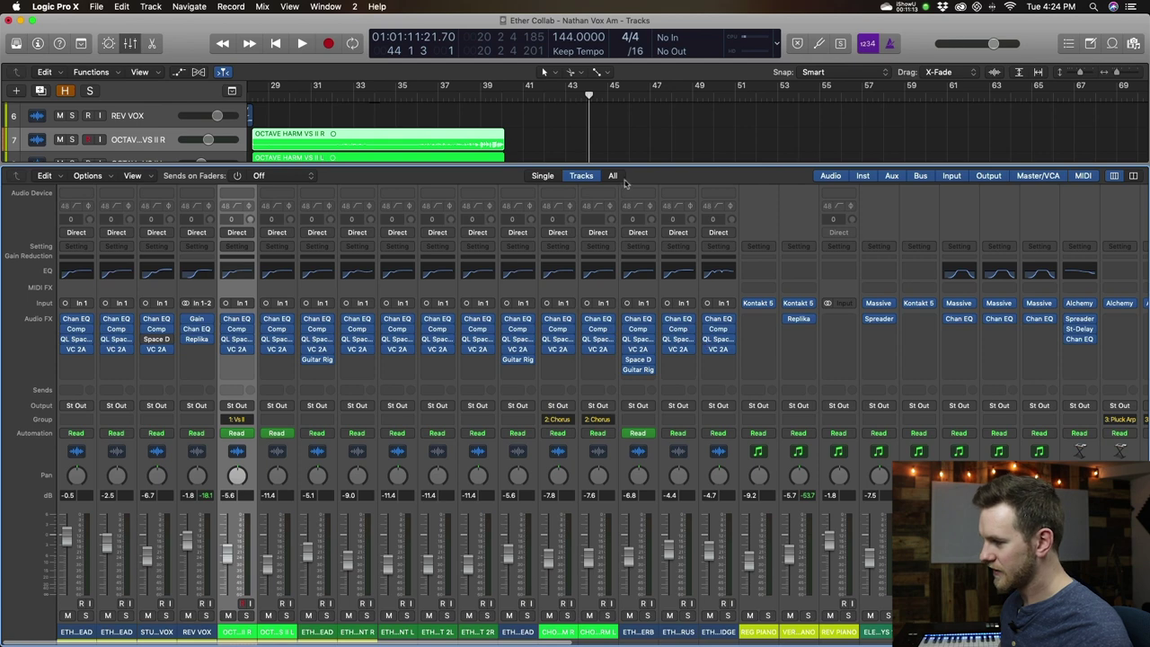
key("space")
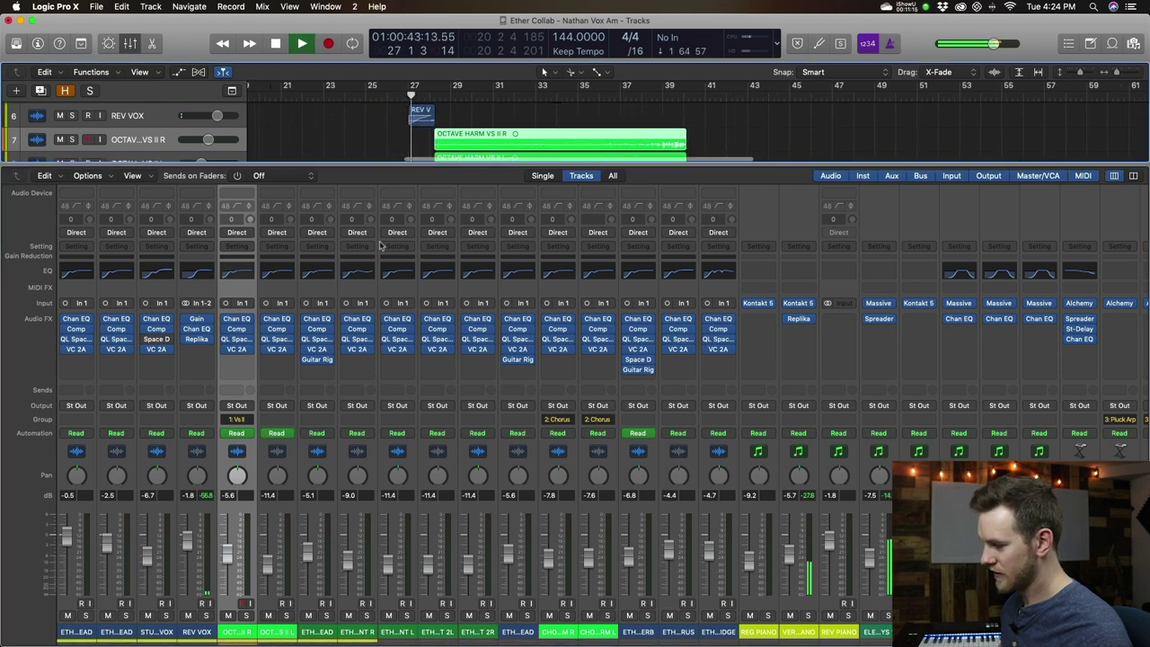
scroll(503, 432, "right", 1)
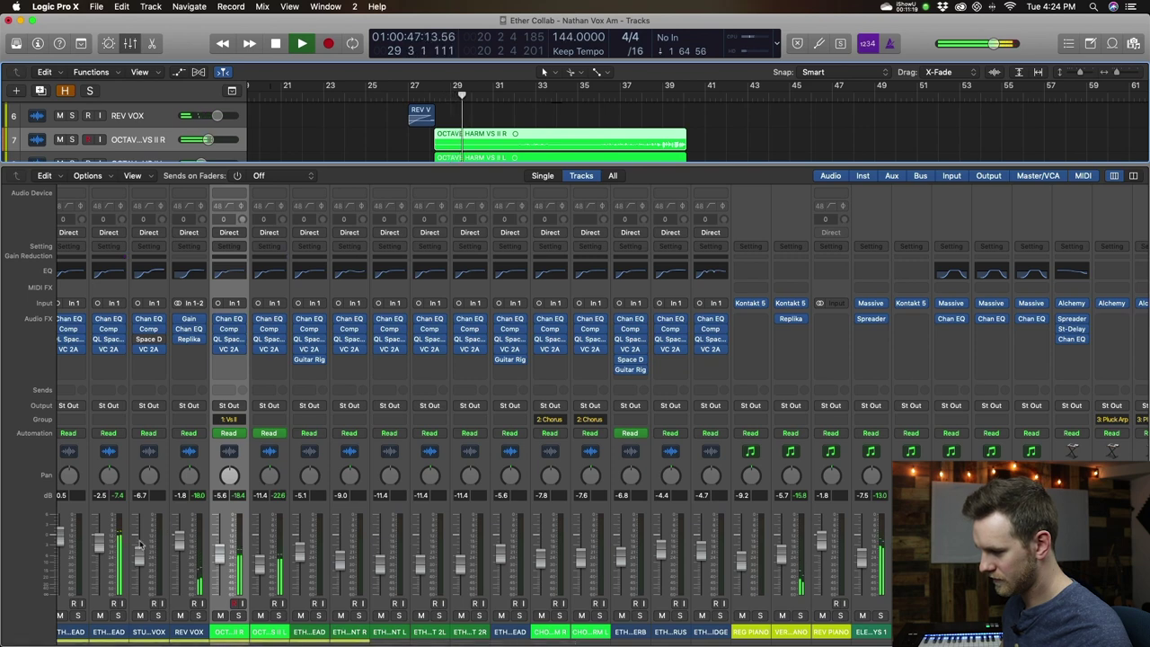
key("space")
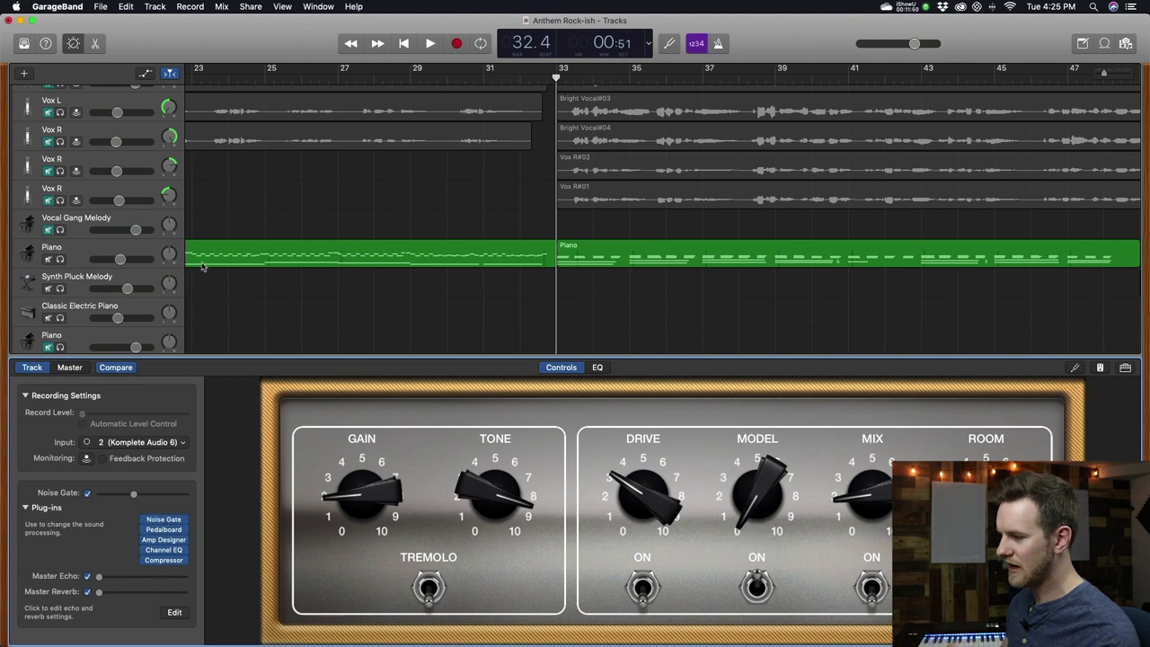
- Return to the GarageBand project, hide the Smart Controls, and select the Clap 1 track
key("b")
scroll(286, 407, "down", 10)
scroll(292, 411, "right", 15)
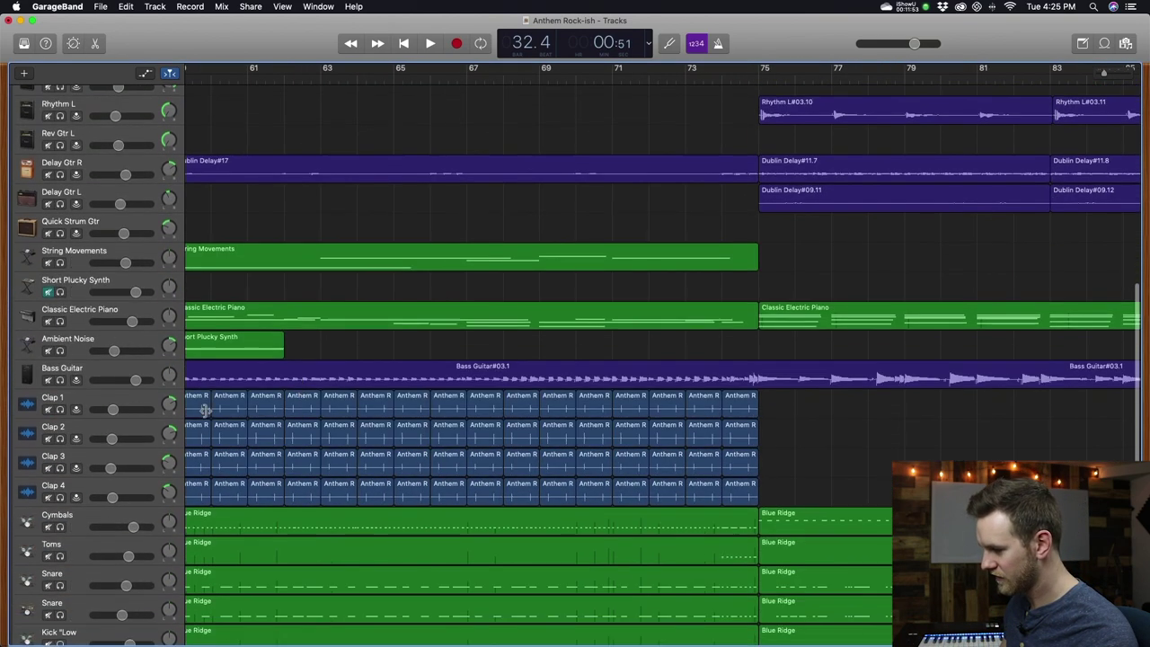
left_click(205, 411)
scroll(200, 333, "left", 4)
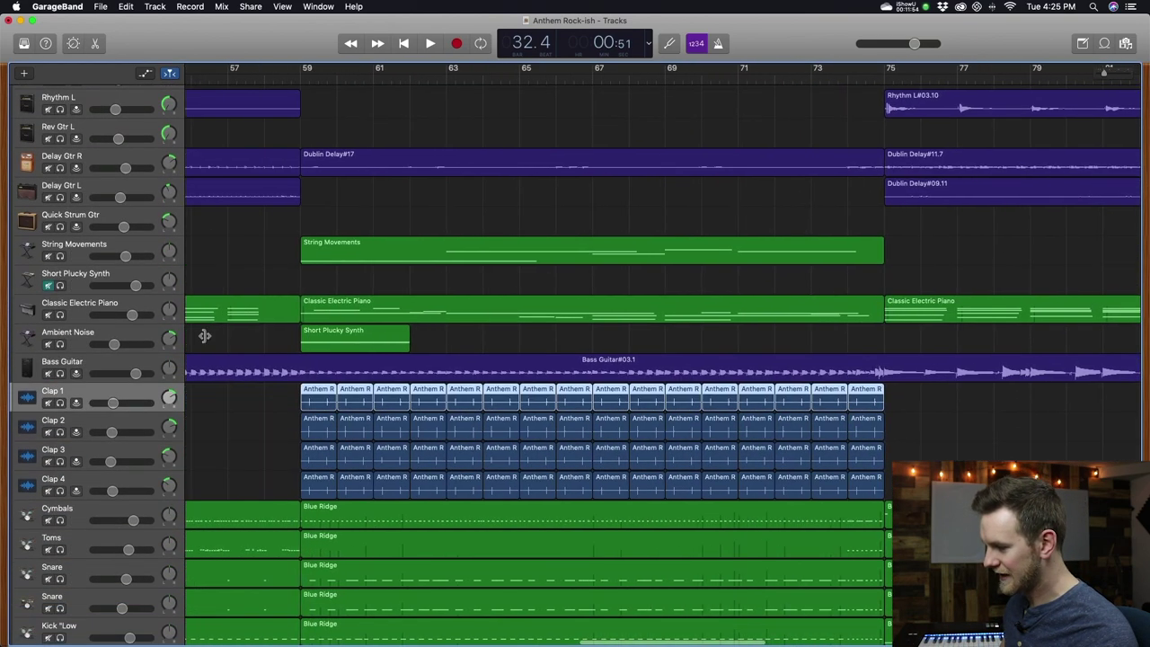
- Play the clap section from bar 59 to hear the four clap tracks, then stop playback
key("space")
scroll(329, 416, "left", 2)
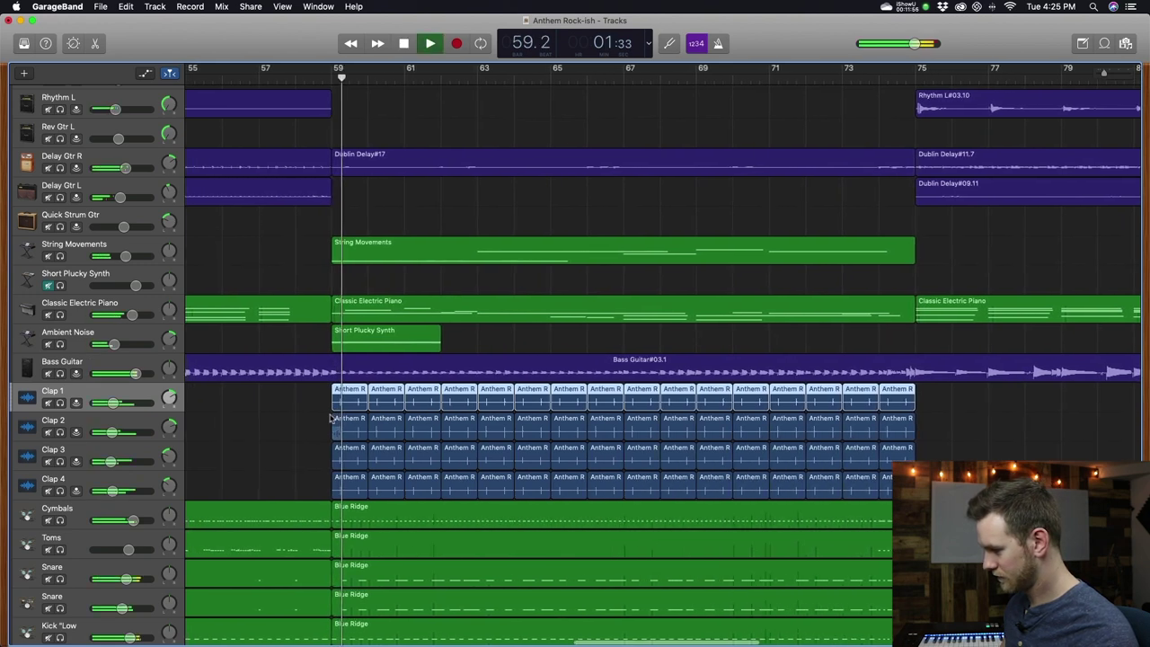
scroll(328, 422, "left", 2)
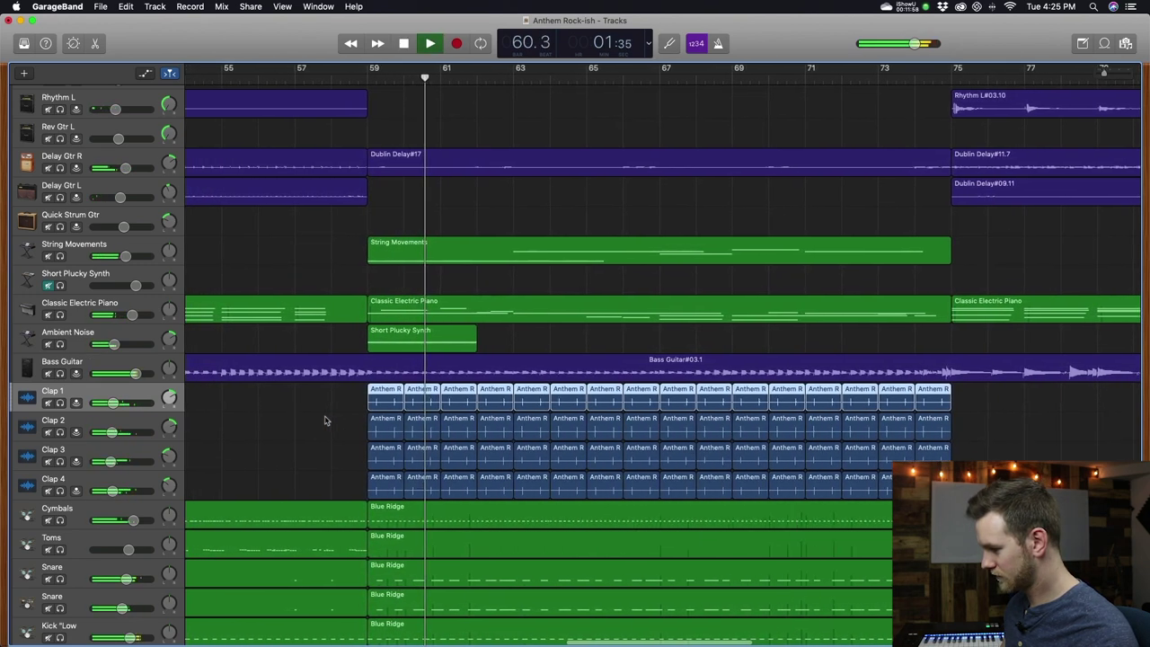
scroll(329, 423, "left", 2)
key("space")
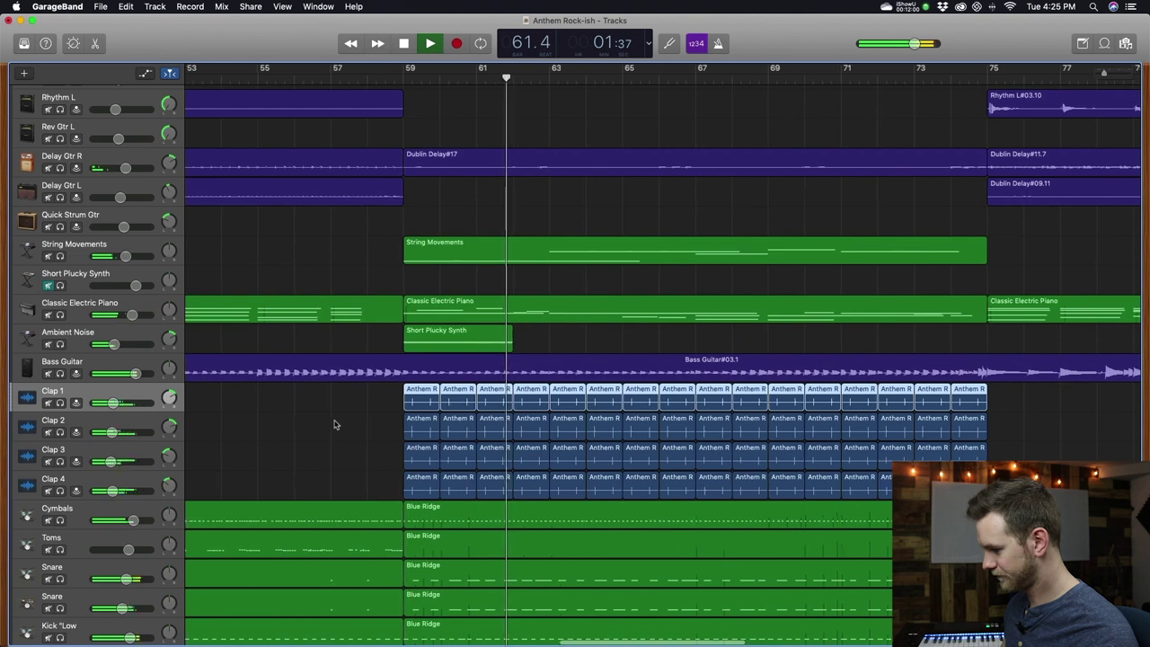
left_click(329, 423)
left_click(139, 397)
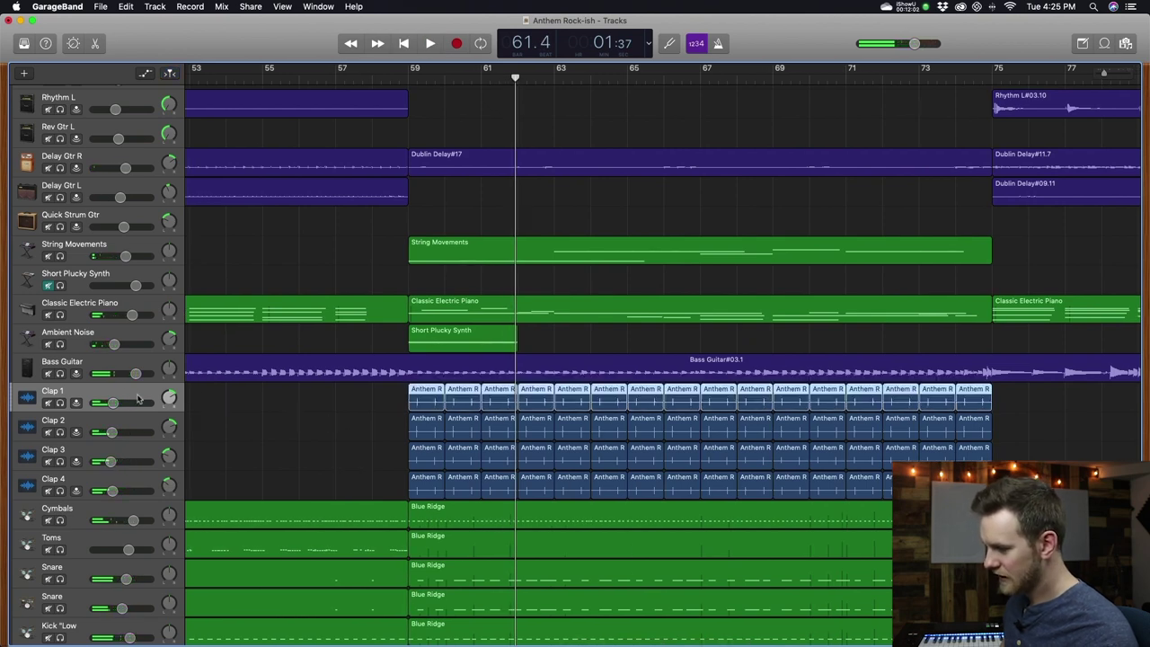
- Show the Smart Controls for the Clap 1 track and examine its plug-ins alongside the four clap tracks
left_click(73, 43)
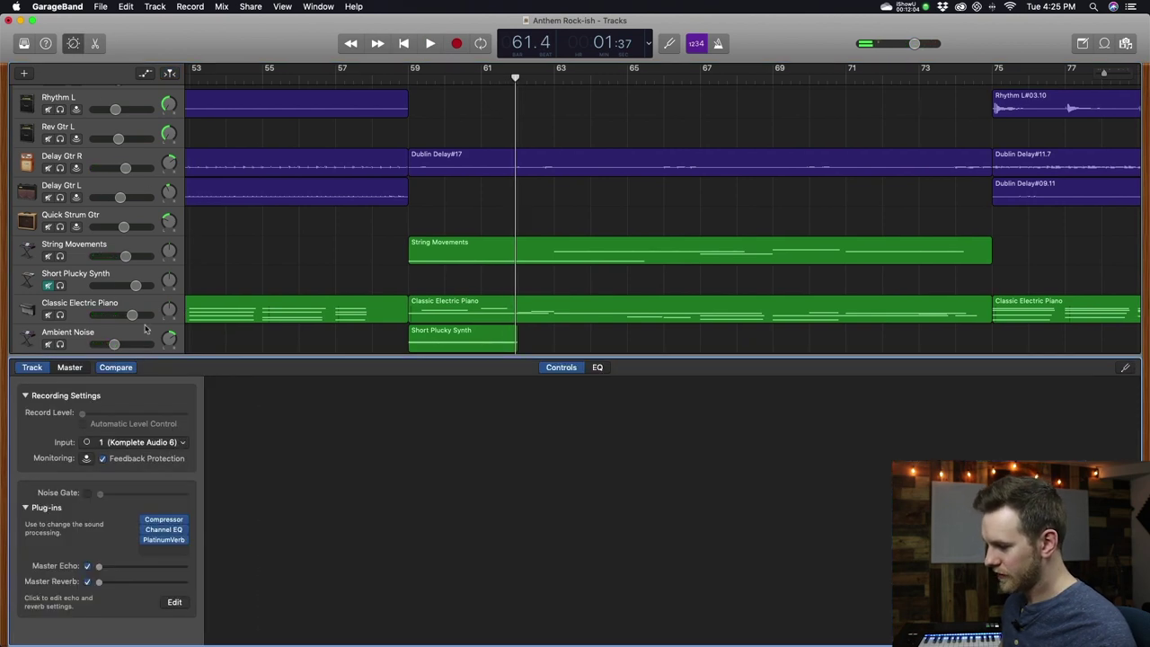
mouse_move(150, 543)
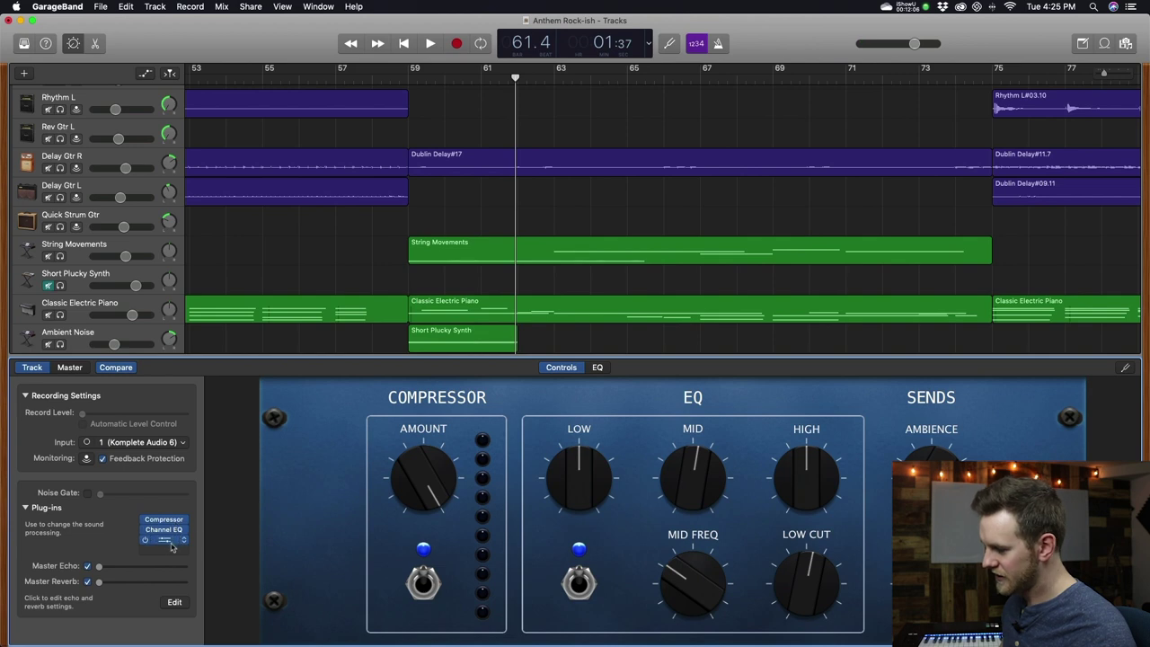
scroll(218, 318, "down", 5)
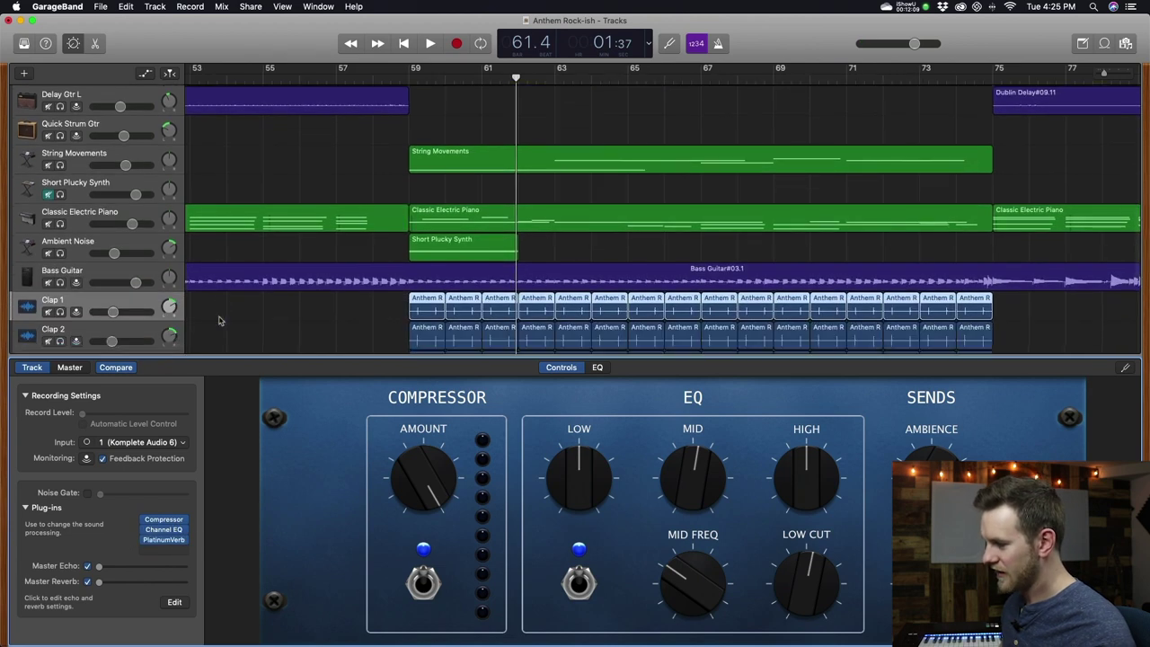
scroll(176, 309, "down", 2)
scroll(176, 308, "left", 1)
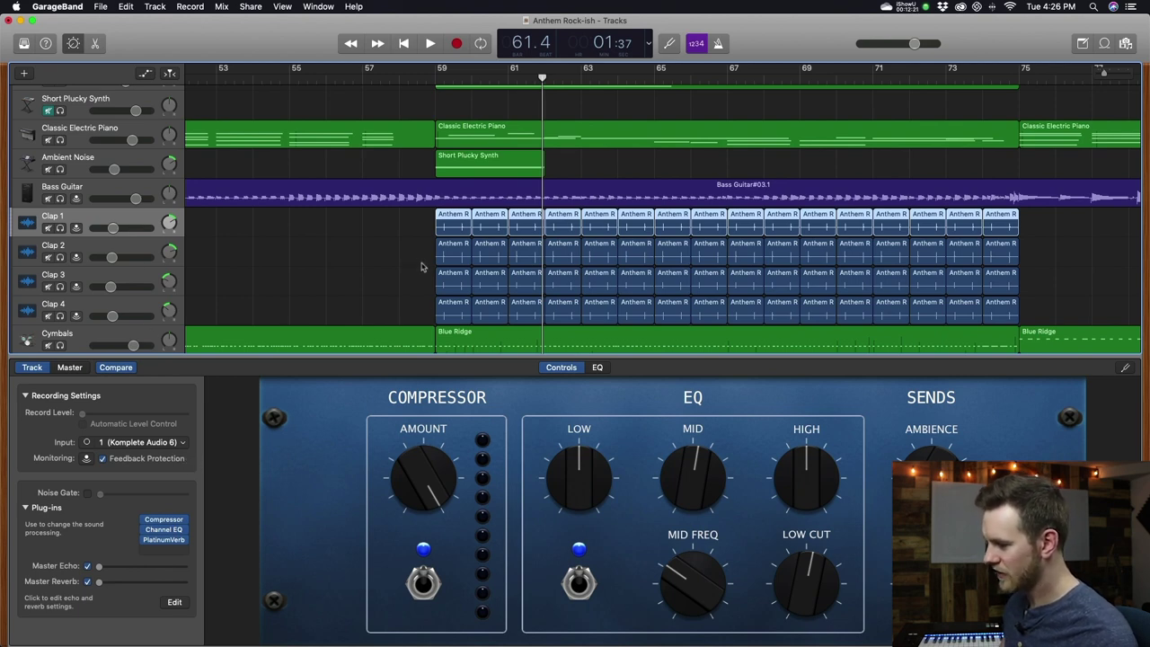
- Switch to the Logic Pro X project, hide the Mixer, and show the Inspector
key("super+Tab")
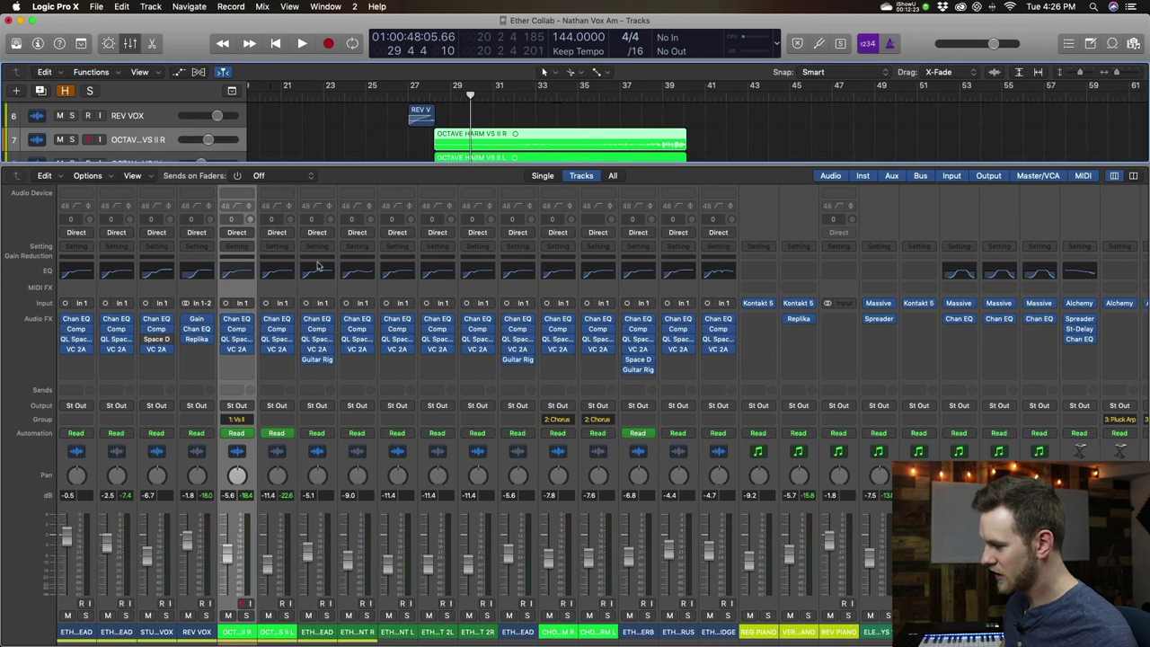
left_click(131, 43)
left_click(38, 43)
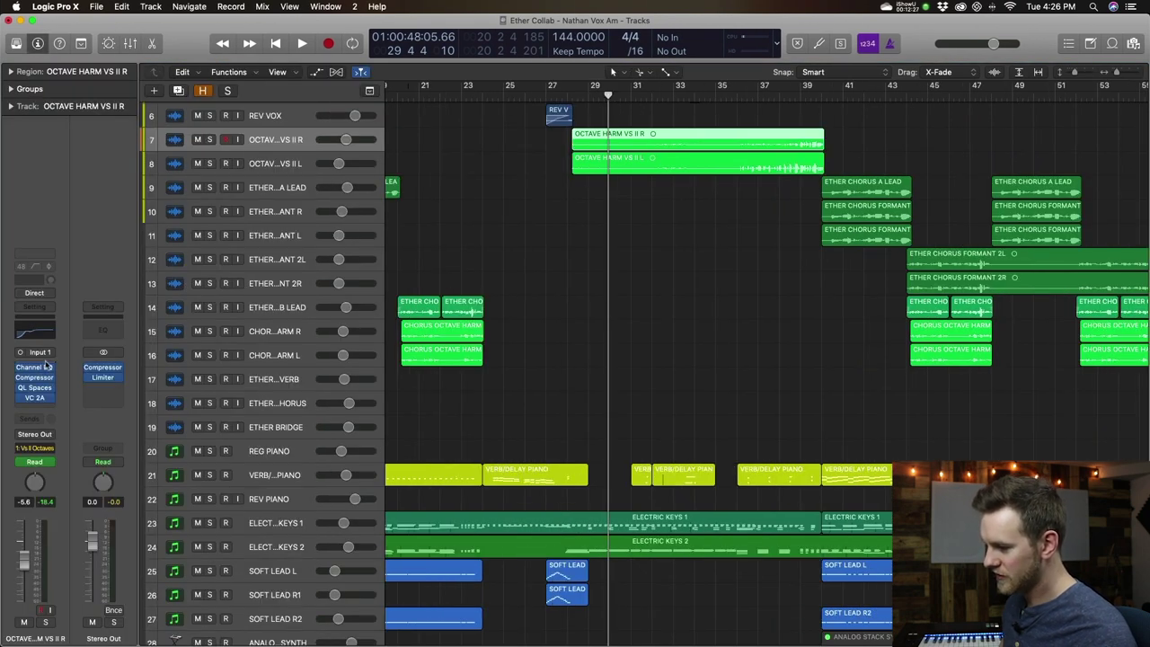
- Show the channel strip copy and paste options for the OCTAVE HARM VS II R track and for its L counterpart
left_click(45, 307)
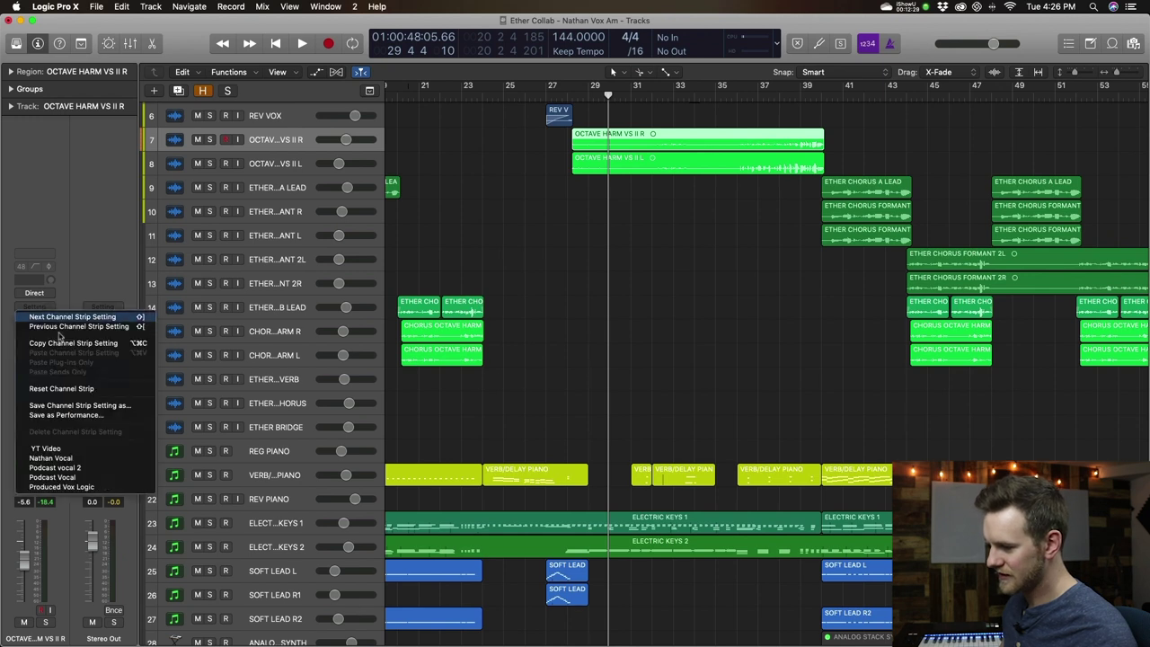
left_click(69, 343)
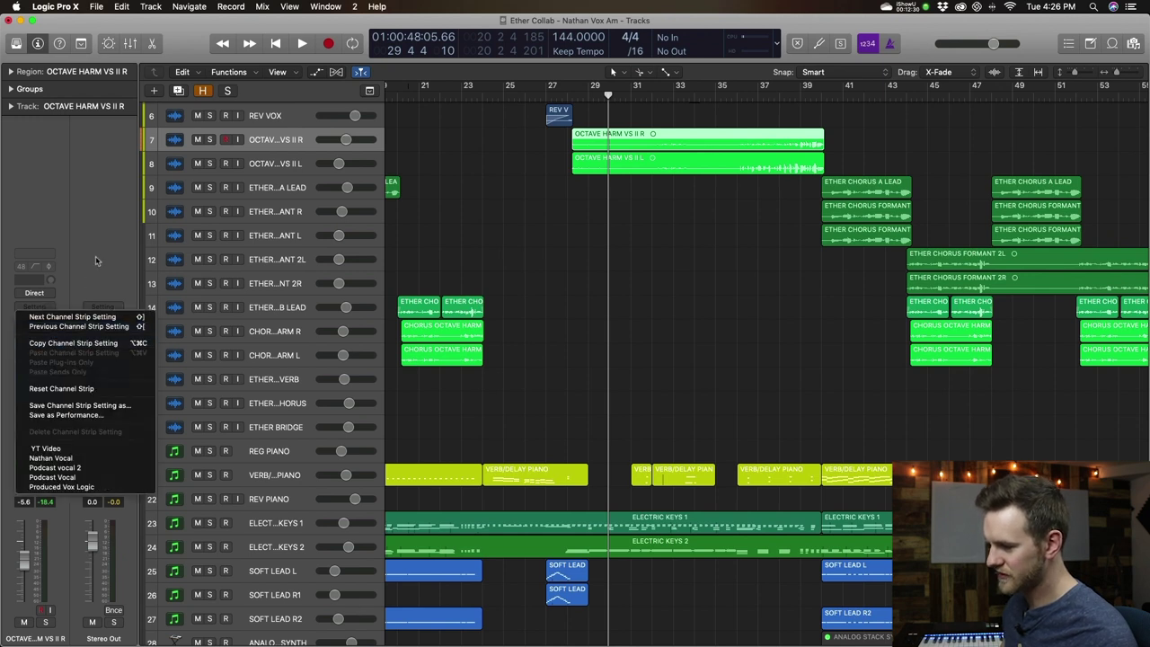
left_click(274, 164)
left_click(45, 310)
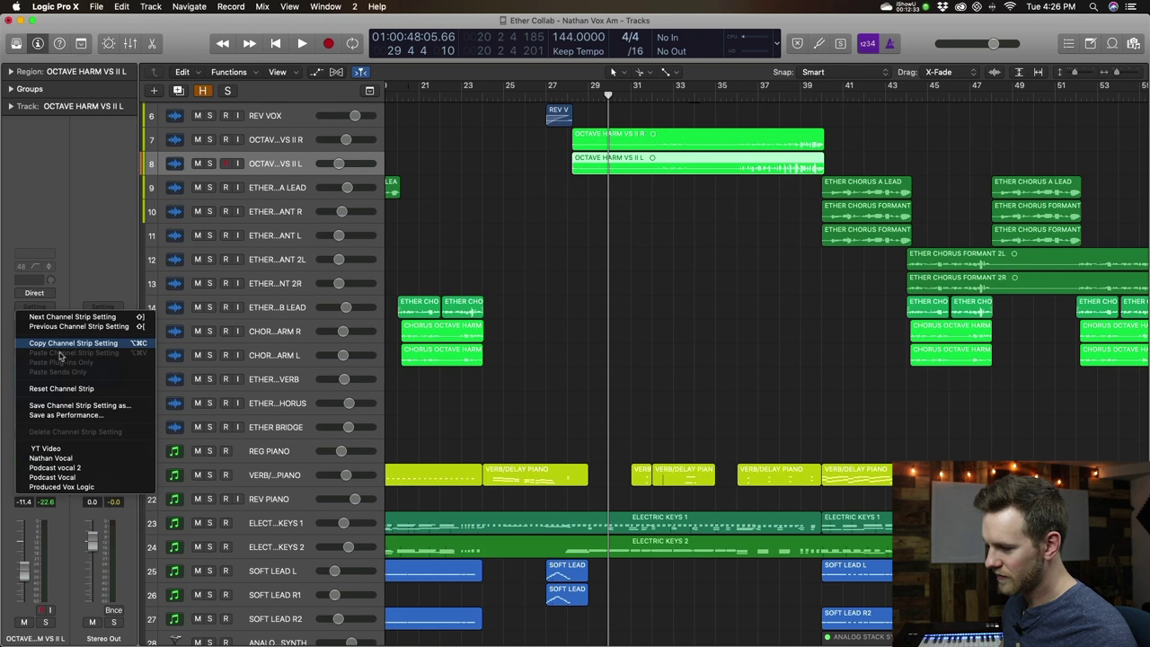
left_click(79, 252)
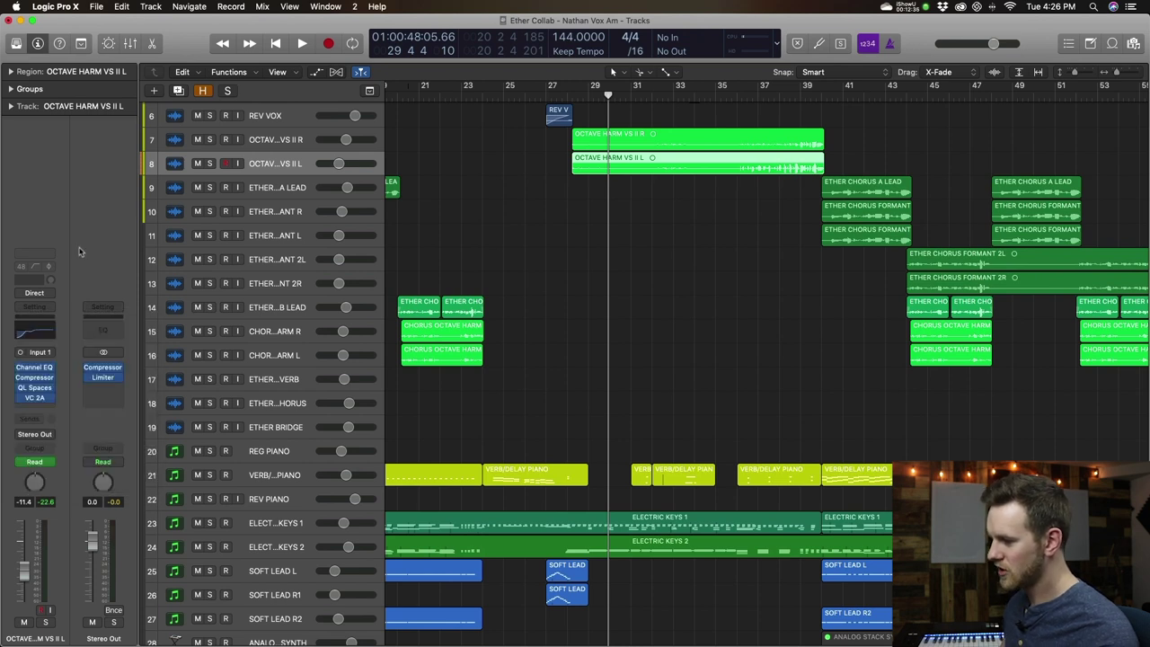
left_click(599, 249)
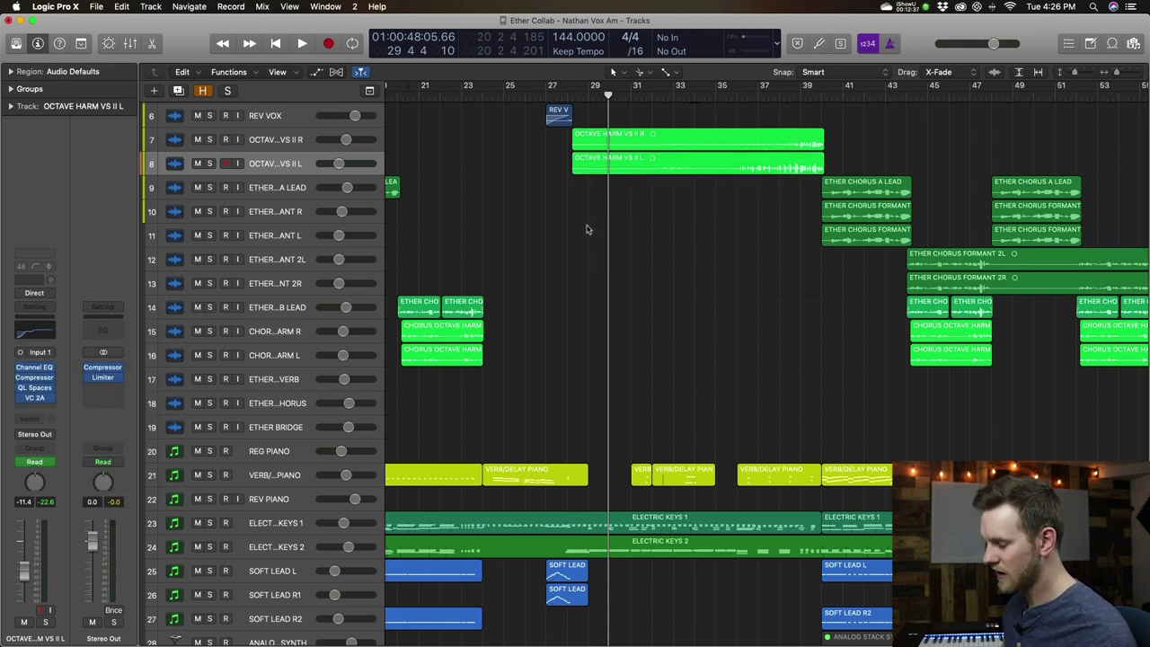
- Switch briefly to GarageBand and back to Logic Pro X, then hide and re-show the Inspector
key("super+Tab")
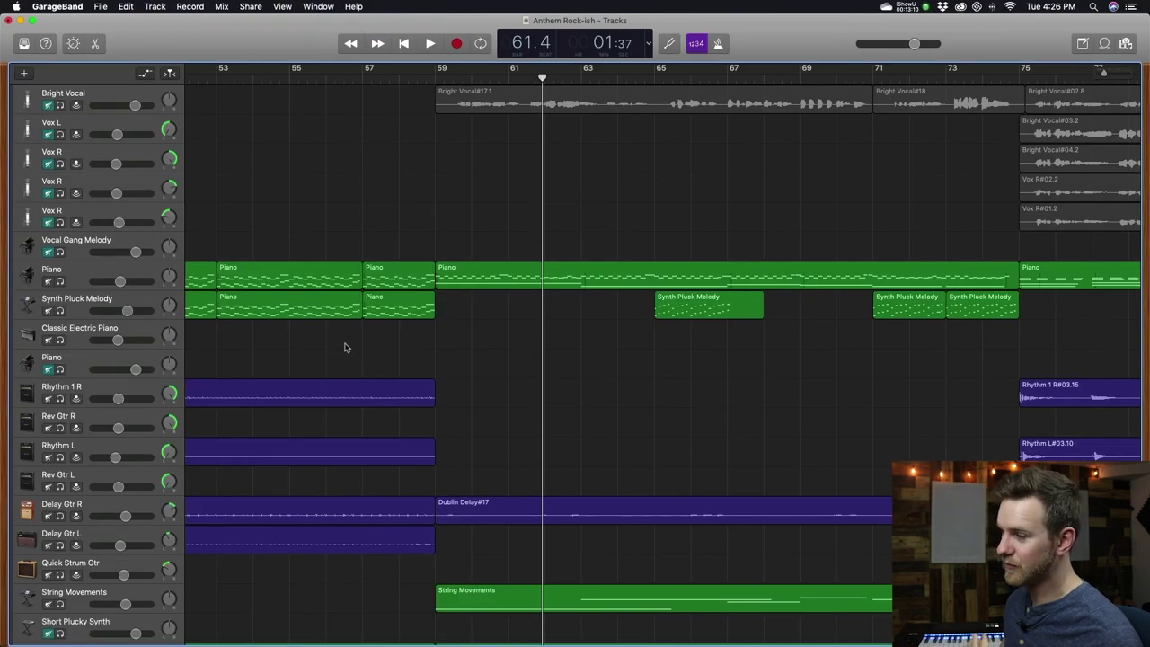
key("ctrl+Right")
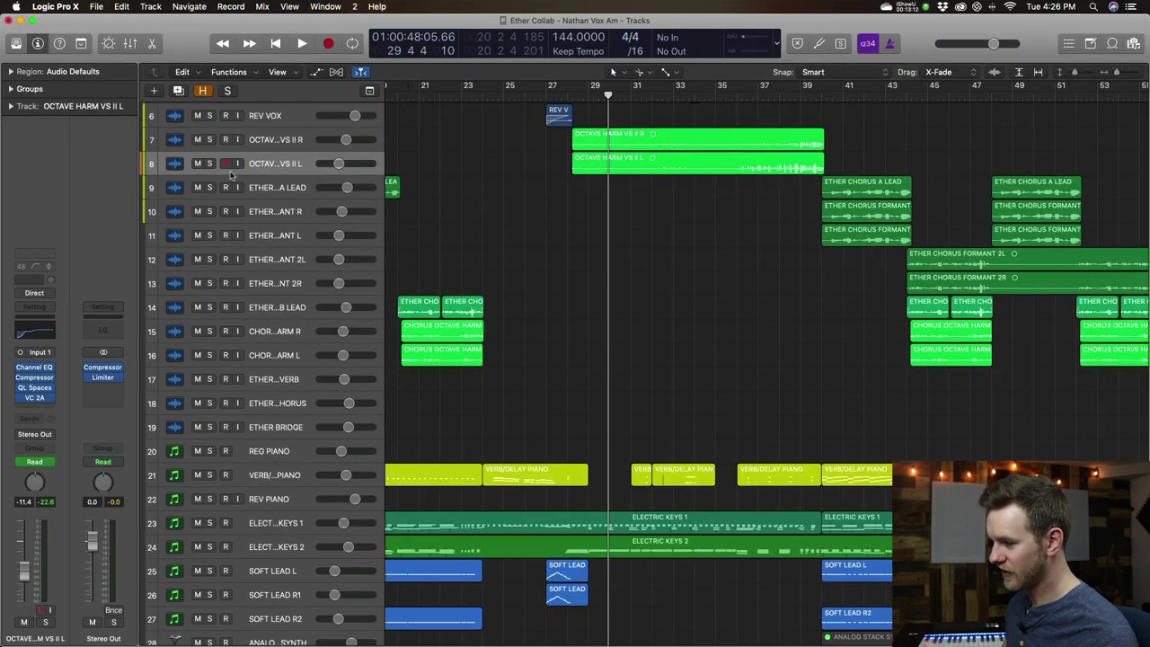
left_click(38, 43)
left_click(39, 44)
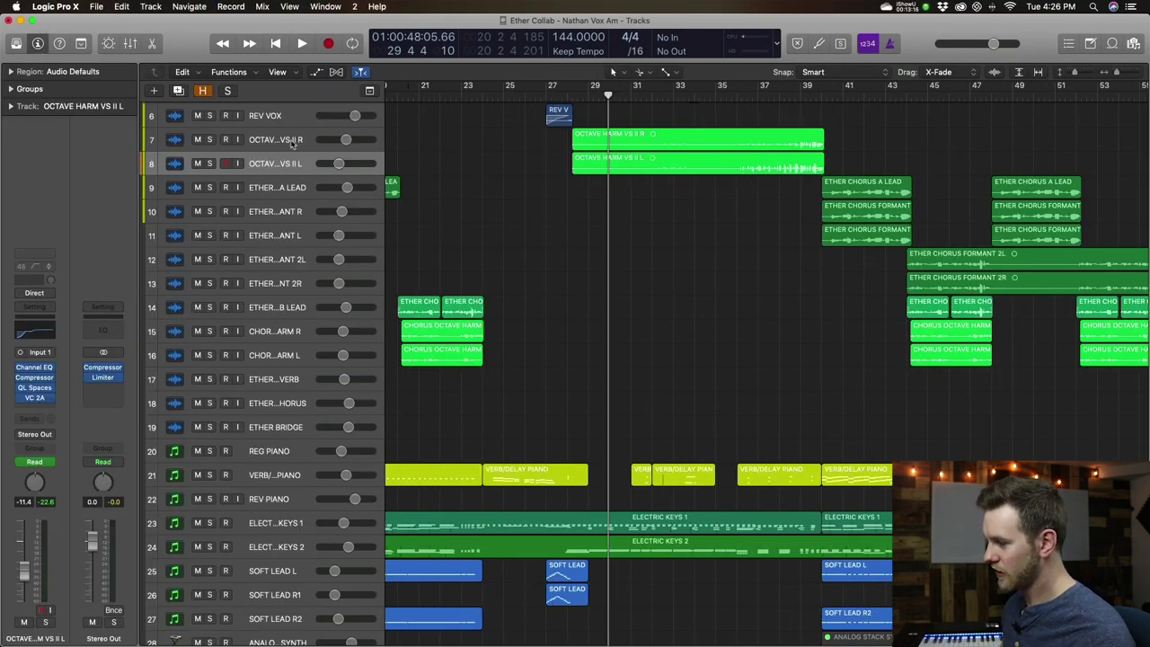
- Select the OCTAVE HARM VS II L track and show the list of buses available for its sends, without assigning one
left_click(290, 163)
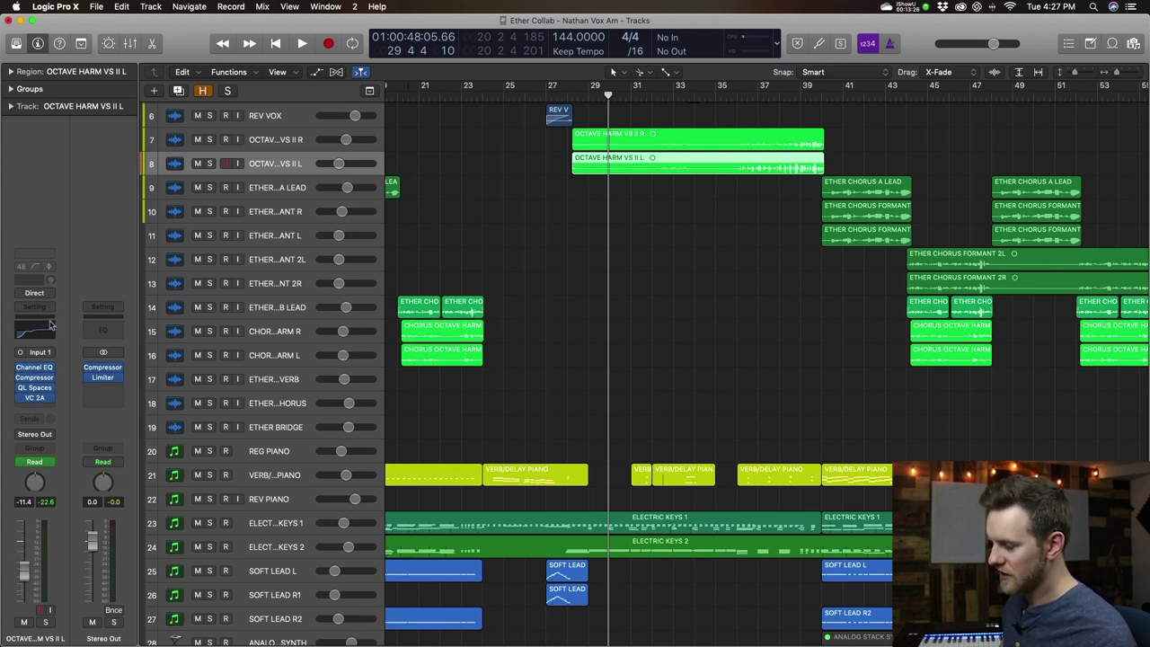
left_click(48, 435)
mouse_move(45, 439)
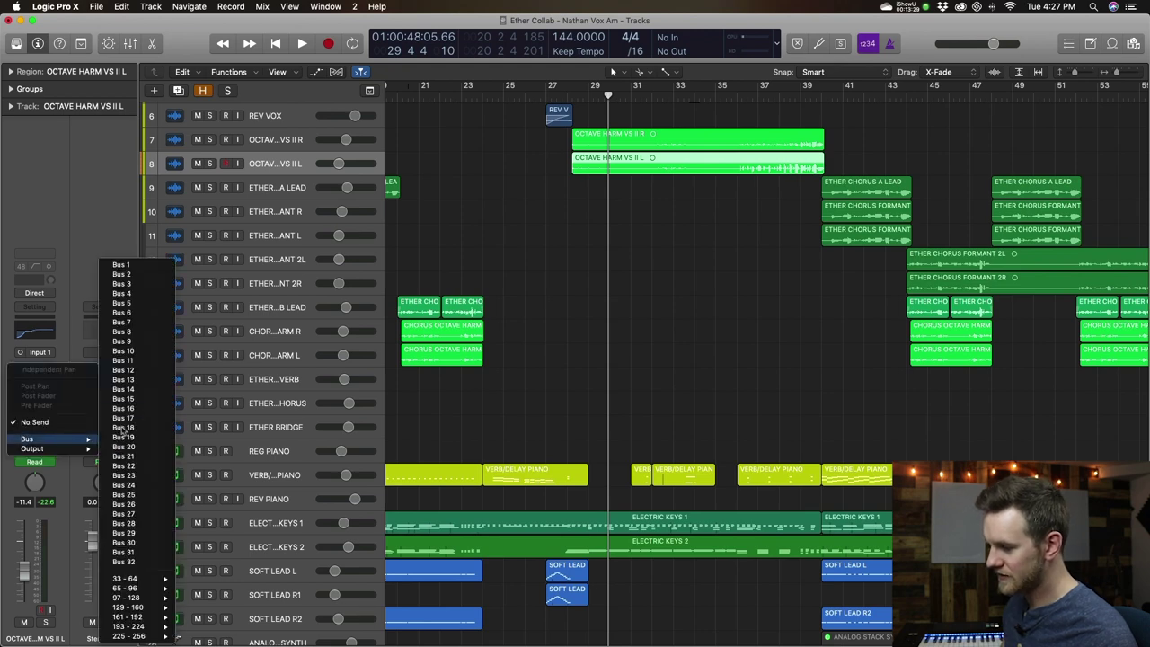
left_click(72, 341)
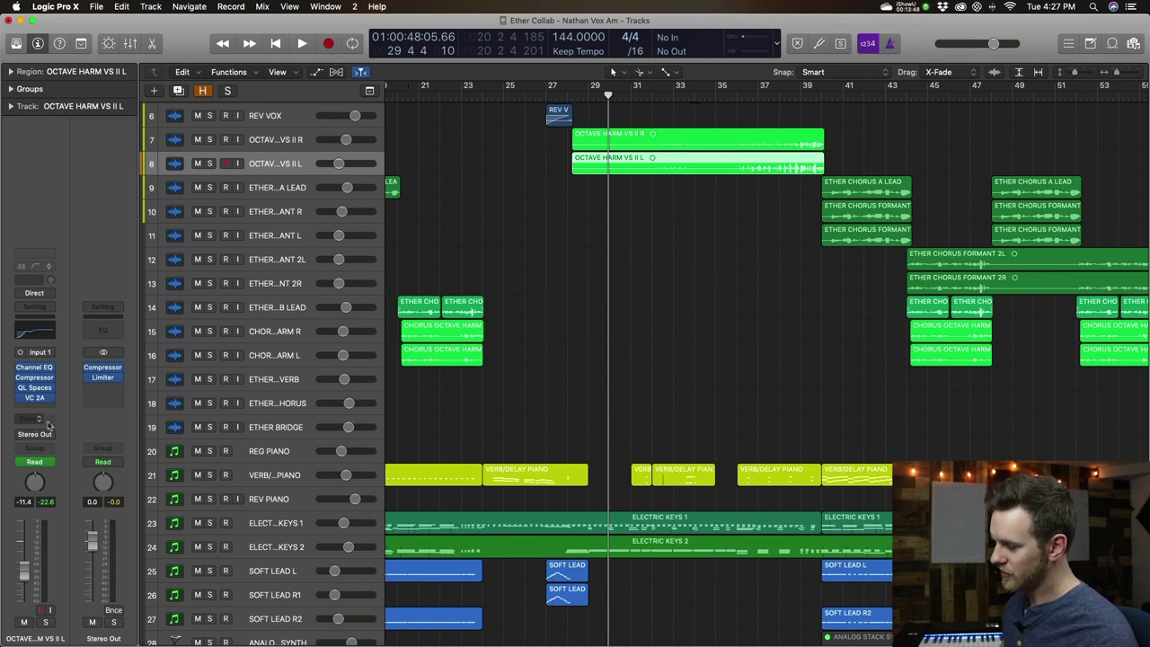
- Compare where channel controls live by visiting GarageBand's Smart Controls and toggling the Inspector in Logic Pro X
key("super+Tab")
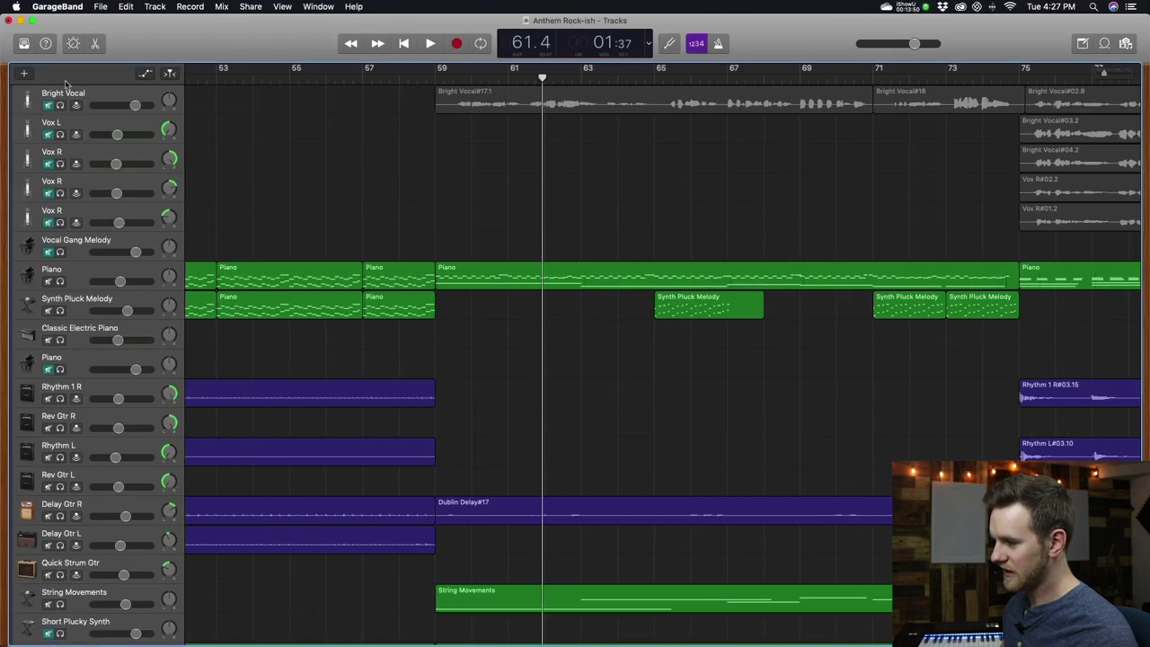
left_click(71, 44)
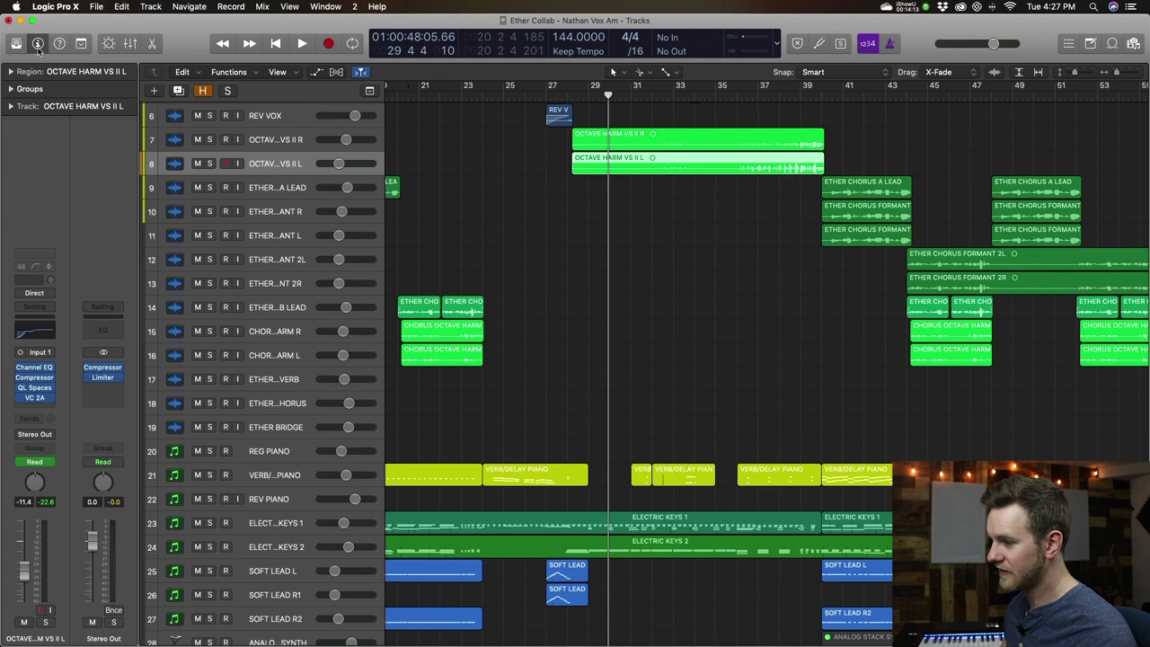
left_click(38, 46)
left_click(37, 47)
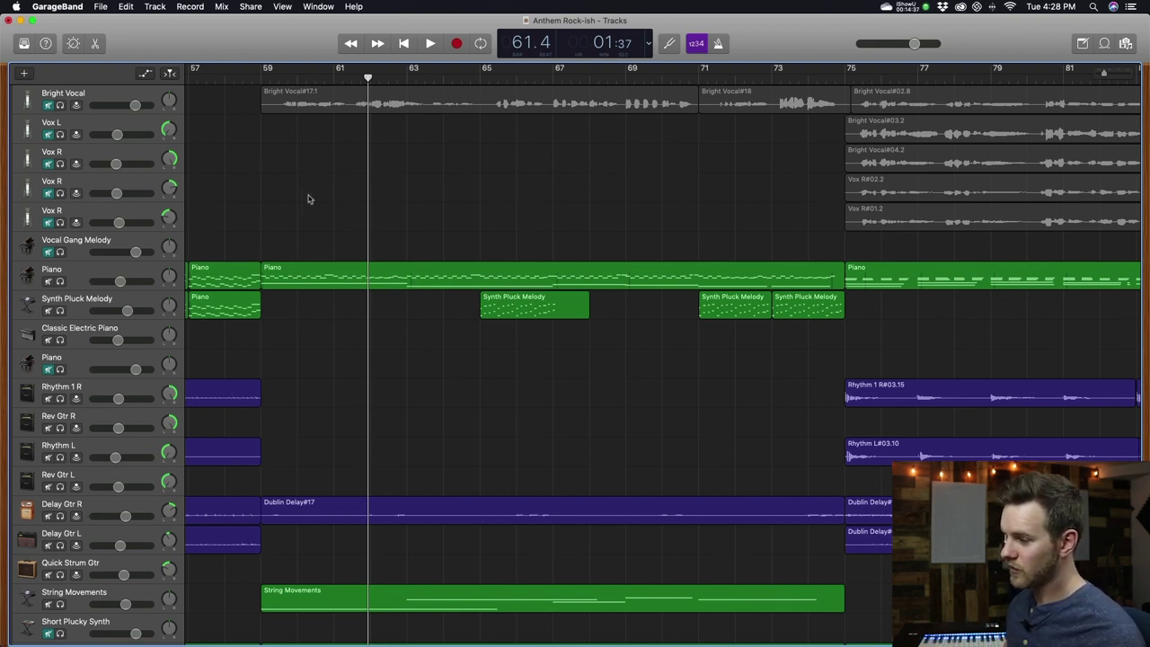
- Solo the Vox L track and record a short pass on it starting at bar 59, ending at bar 61
left_click(252, 74)
left_click(69, 140)
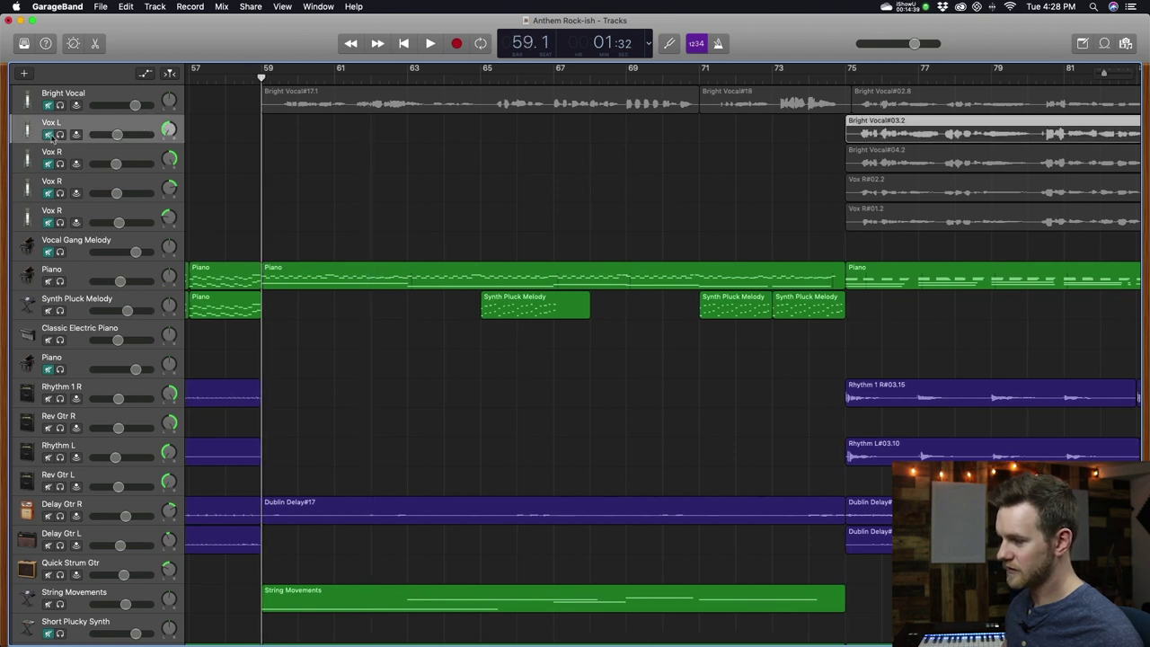
key("space")
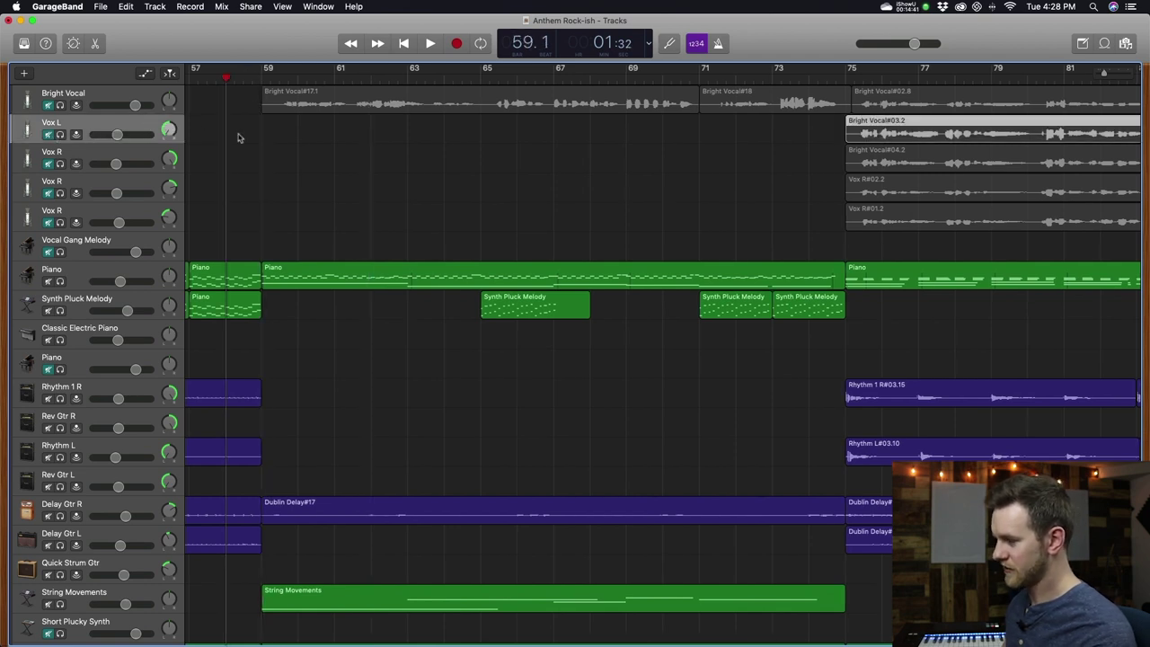
left_click(239, 136)
key("space")
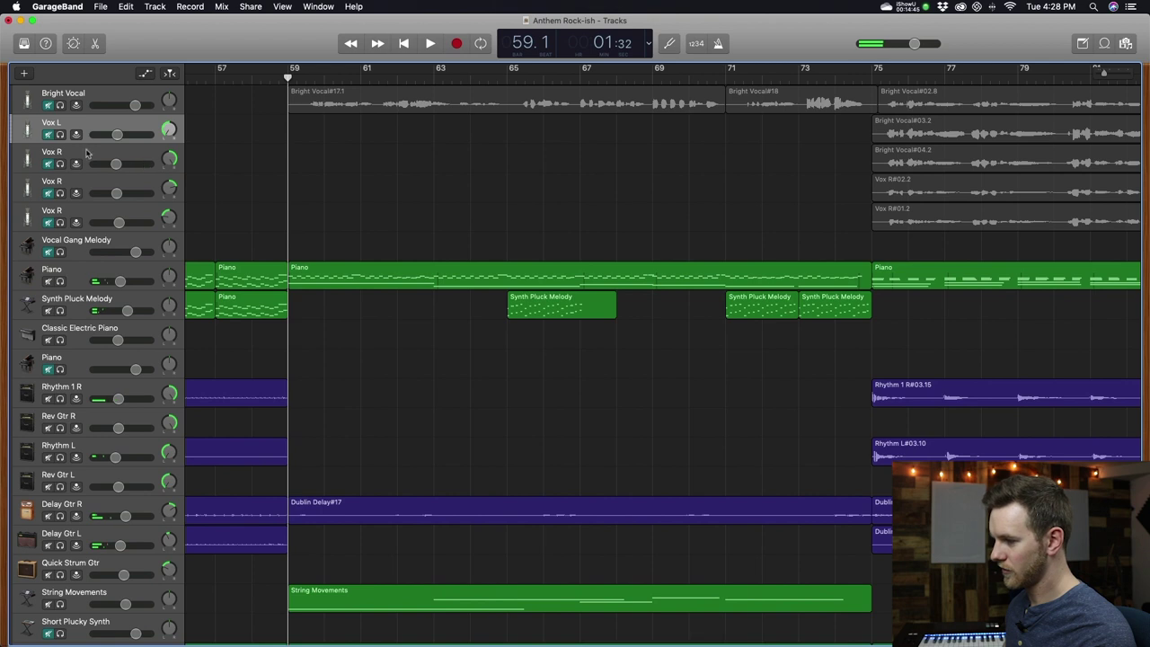
left_click(60, 135)
key("r")
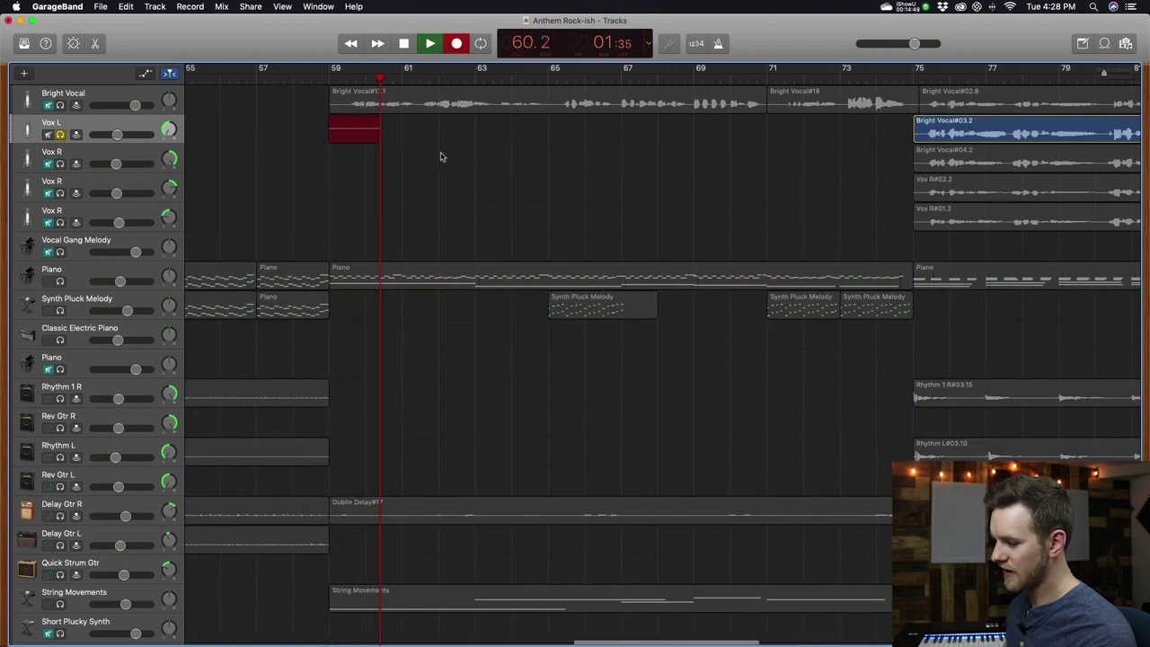
key("space")
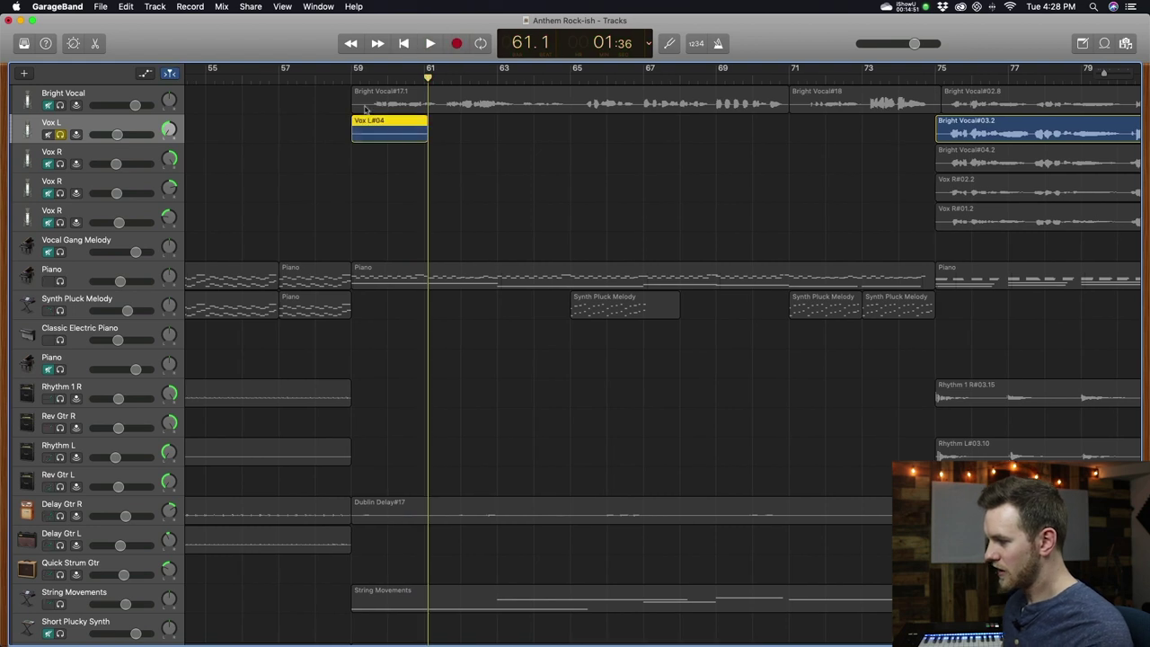
- Record a second, shorter pass over the existing Vox L recording, again starting at bar 59
left_click(404, 184)
key("space")
key("r")
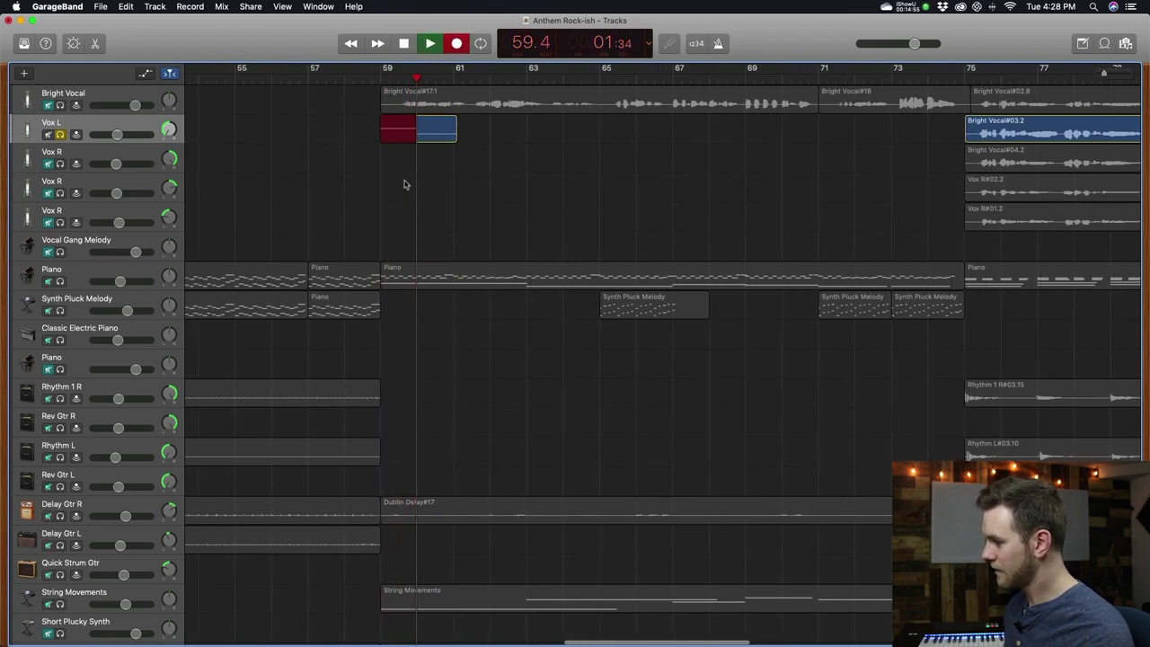
key("space")
- Select the two short Vox L recordings at bar 59 individually, and select both together
left_click(458, 133)
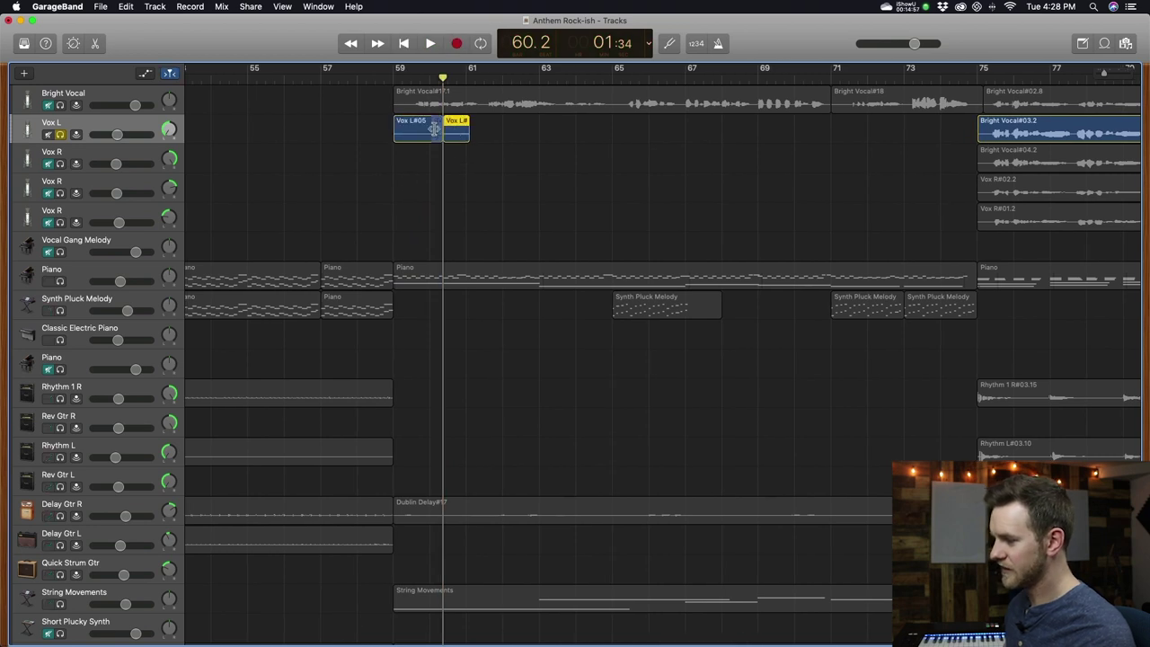
left_click(460, 133)
left_click(417, 130, "shift")
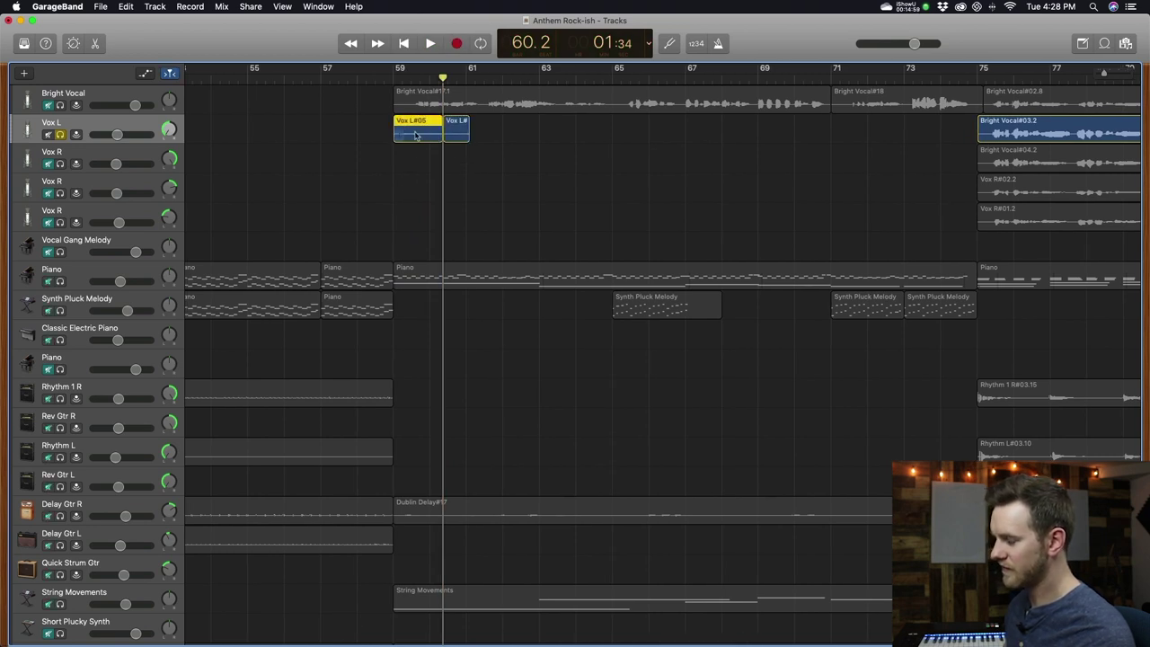
left_click(460, 135, "shift")
left_click(460, 135)
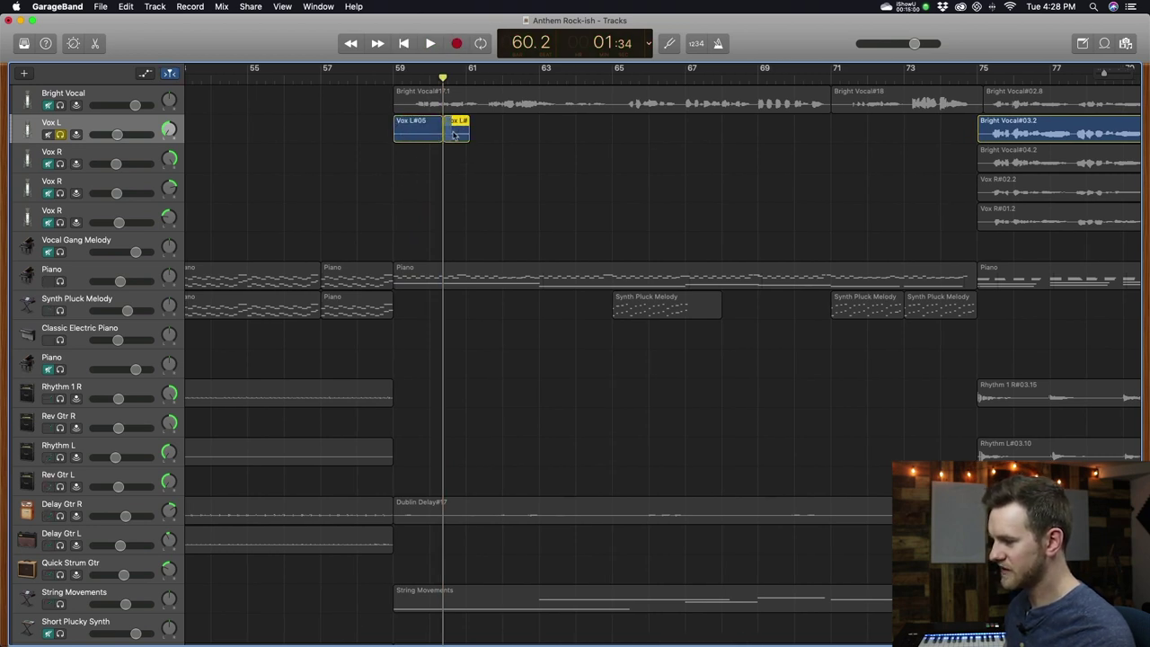
left_click(496, 145)
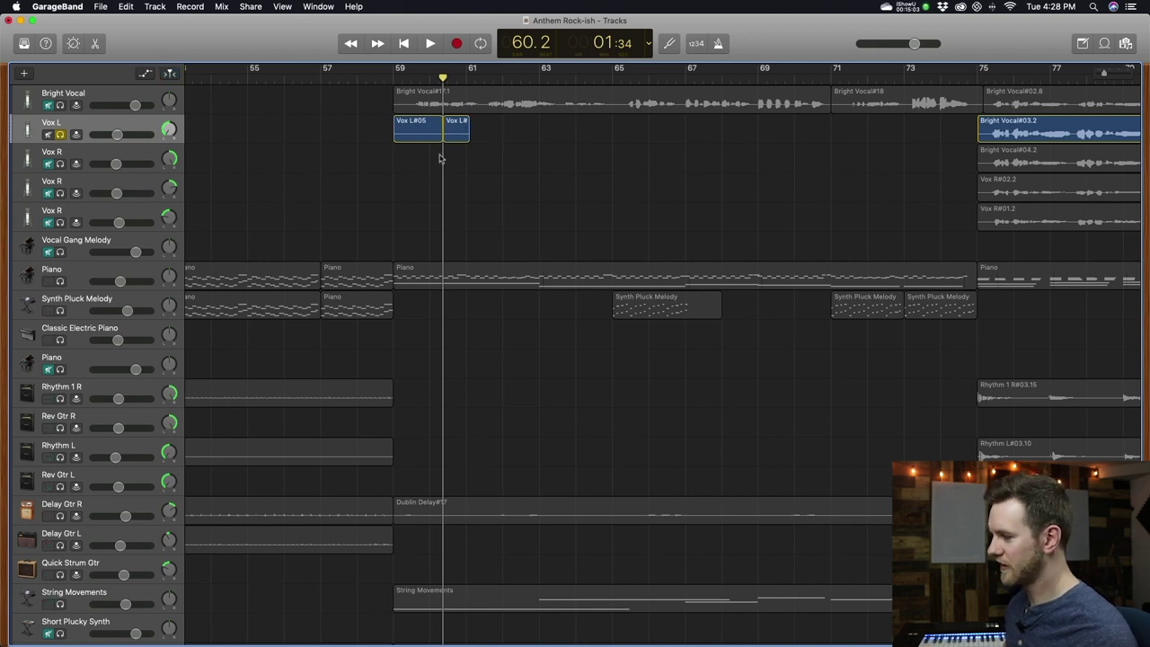
left_click_drag(441, 154, 472, 141)
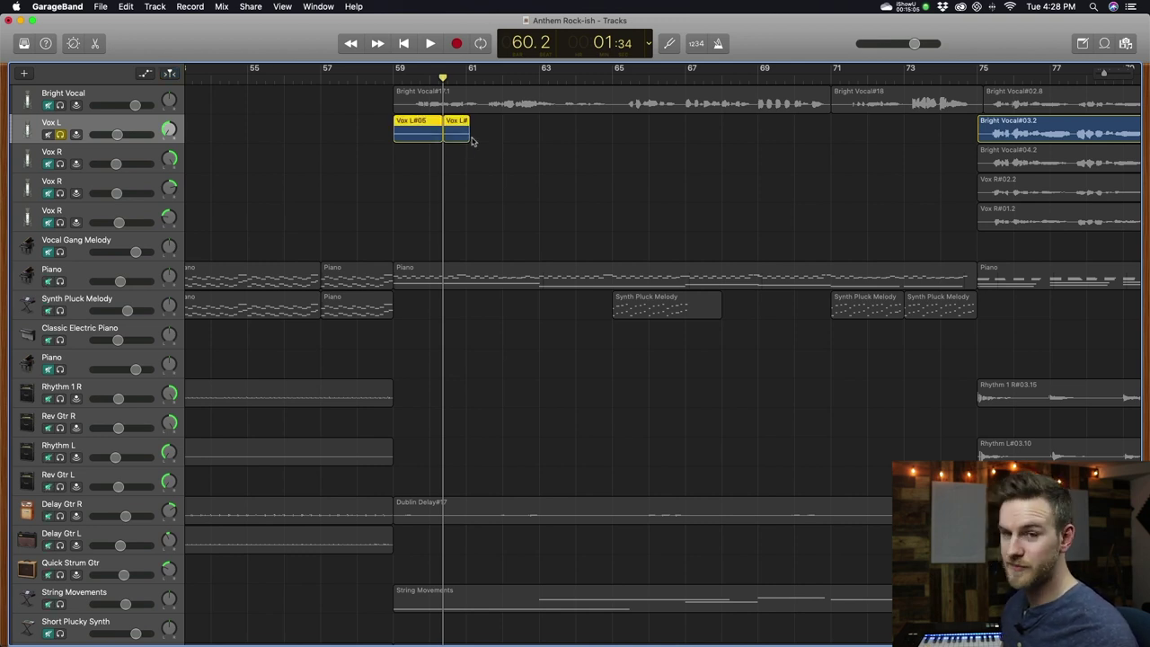
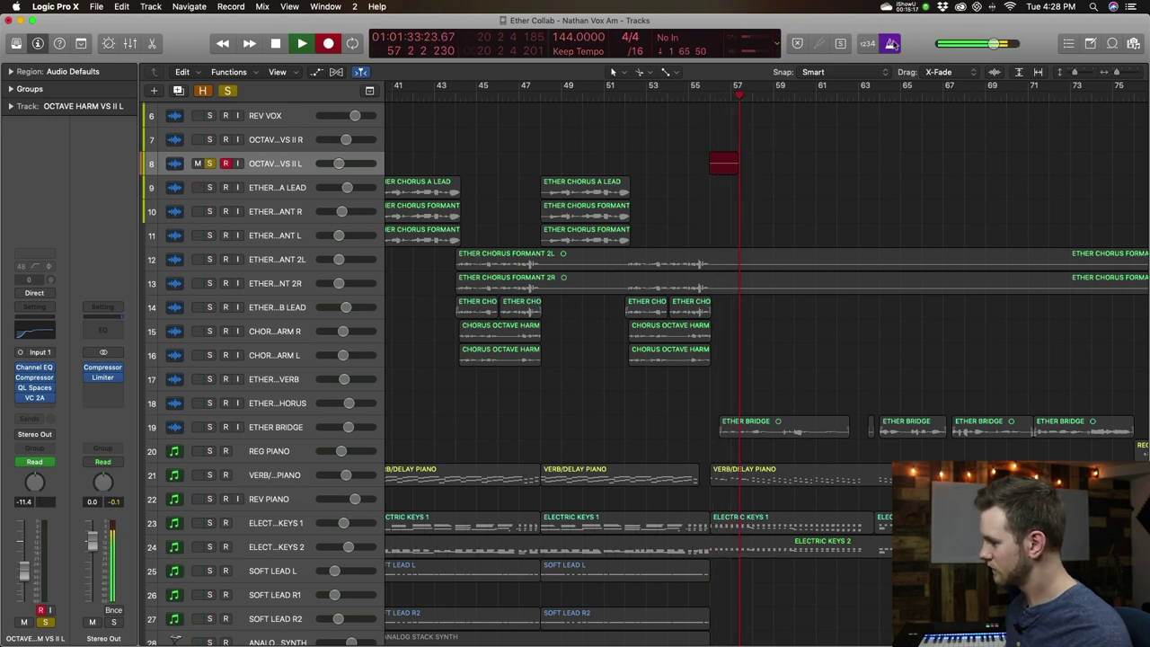
- Switch to Logic Pro X and record two overlapping takes on the soloed OCTAVE HARM VS II L track from bar 56
key("space")
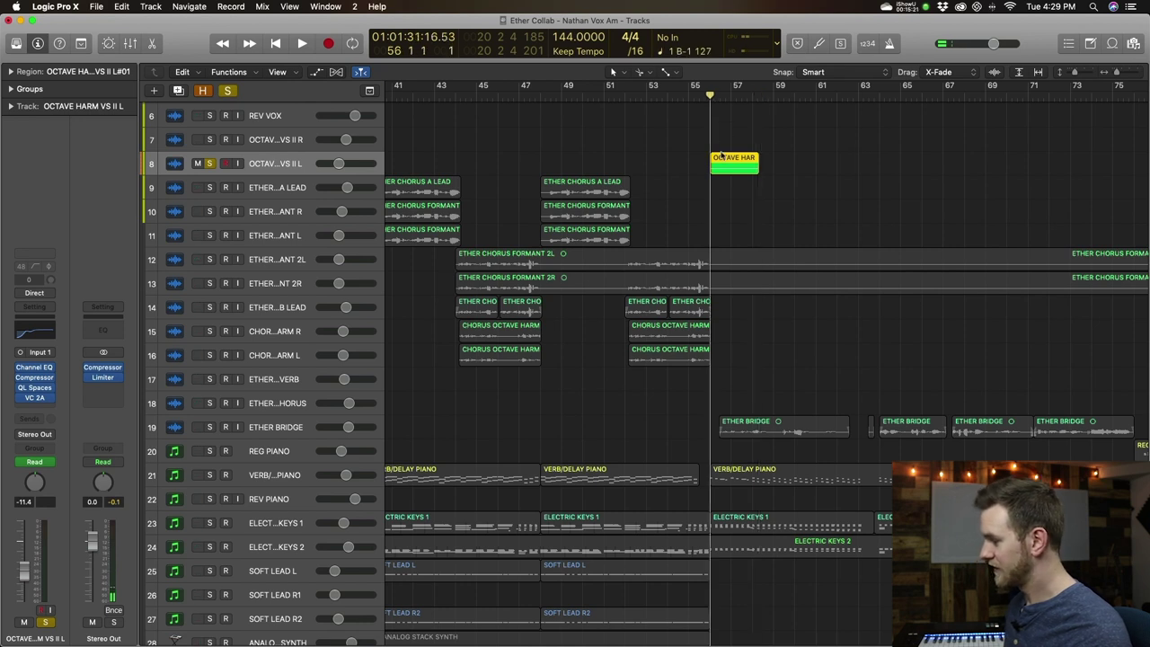
left_click(842, 161)
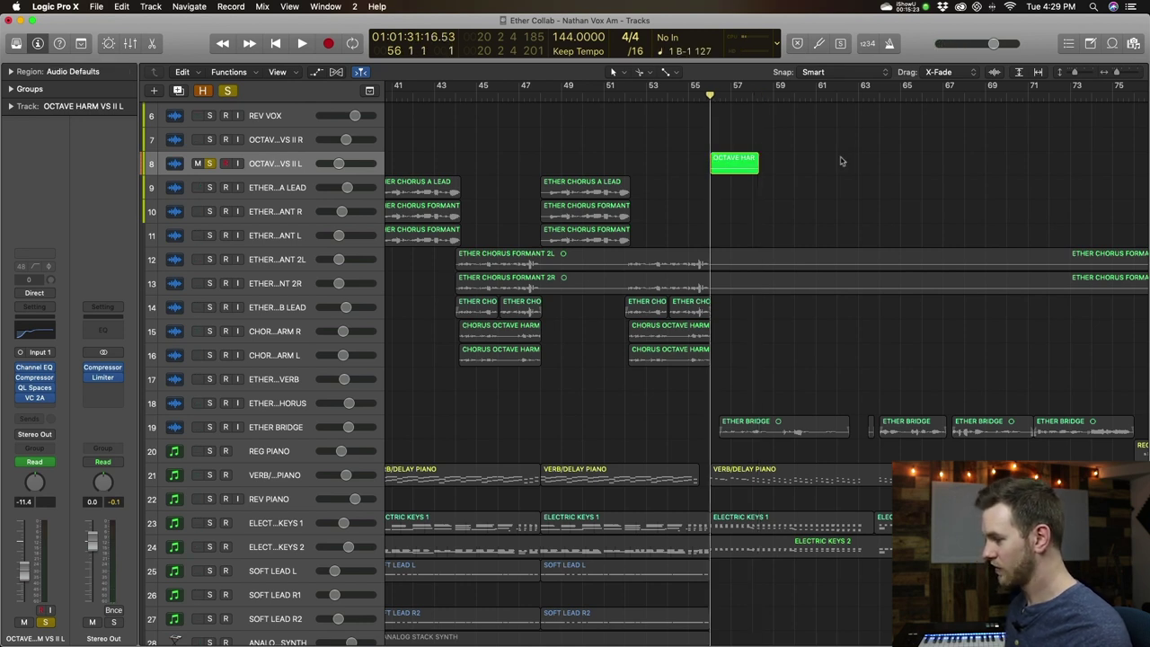
key("r")
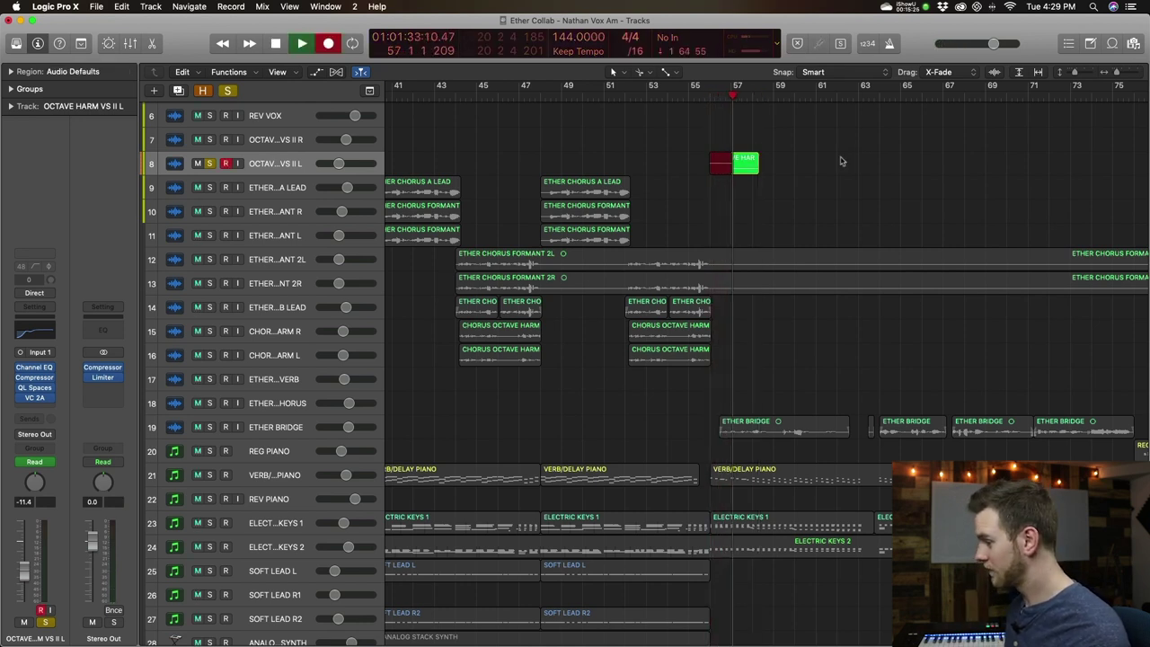
key("space")
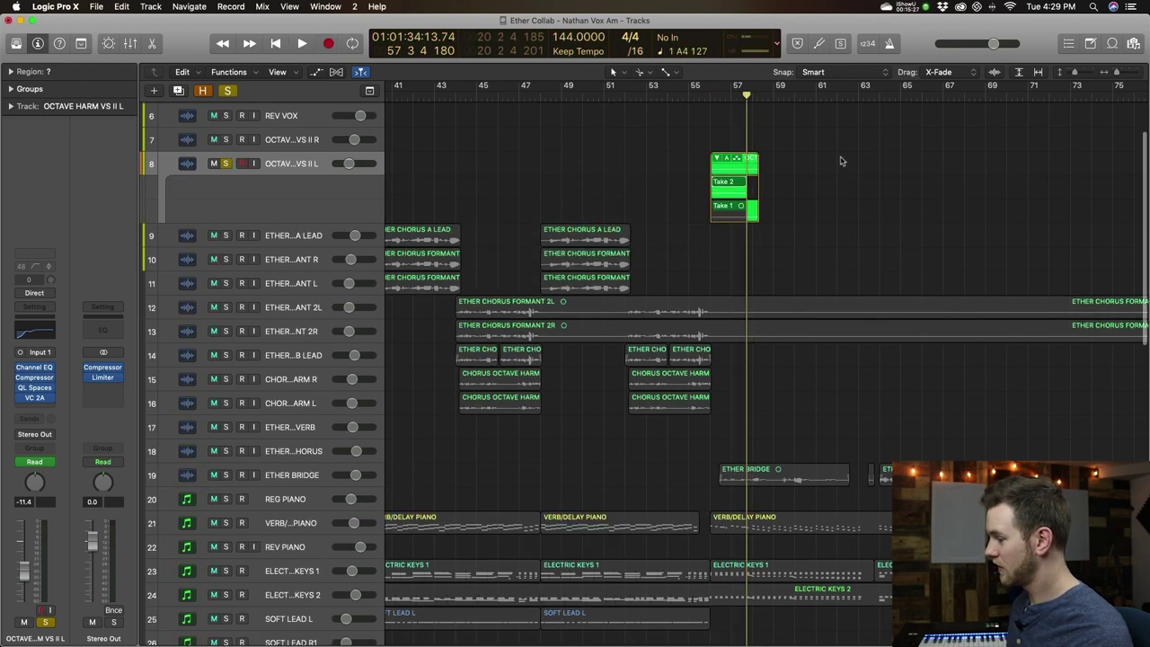
- Comp the OCTAVE HARM VS II L takes by swiping sections of Take 1 into the comp and extending its opening section
key("z")
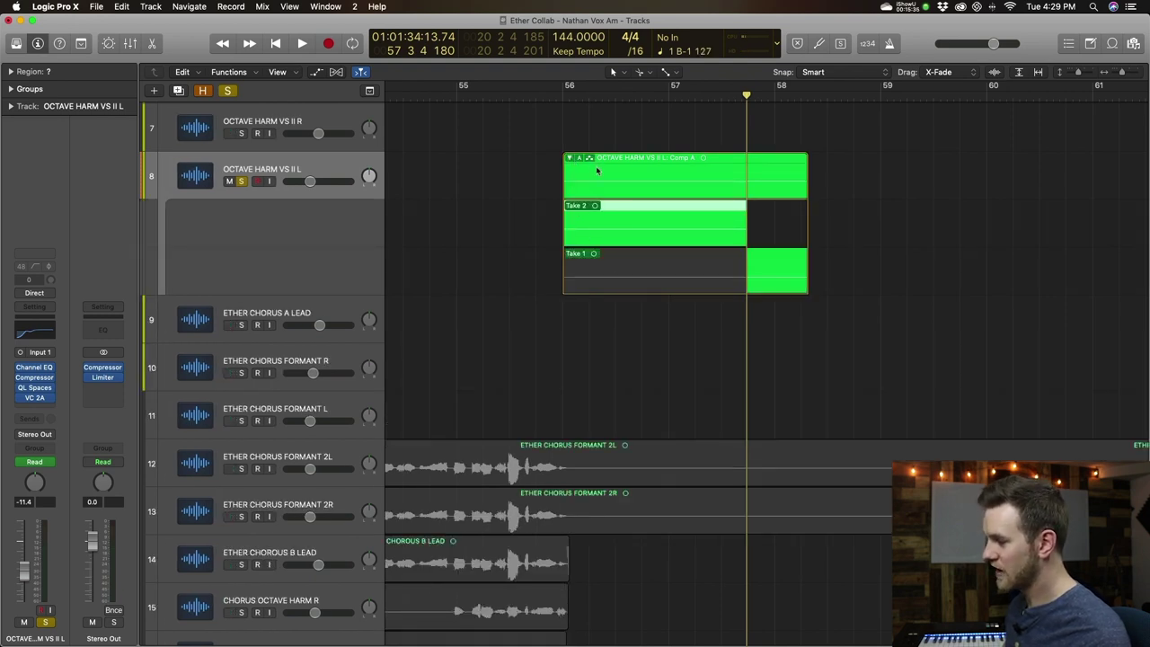
left_click_drag(719, 270, 676, 269)
left_click_drag(596, 274, 547, 270)
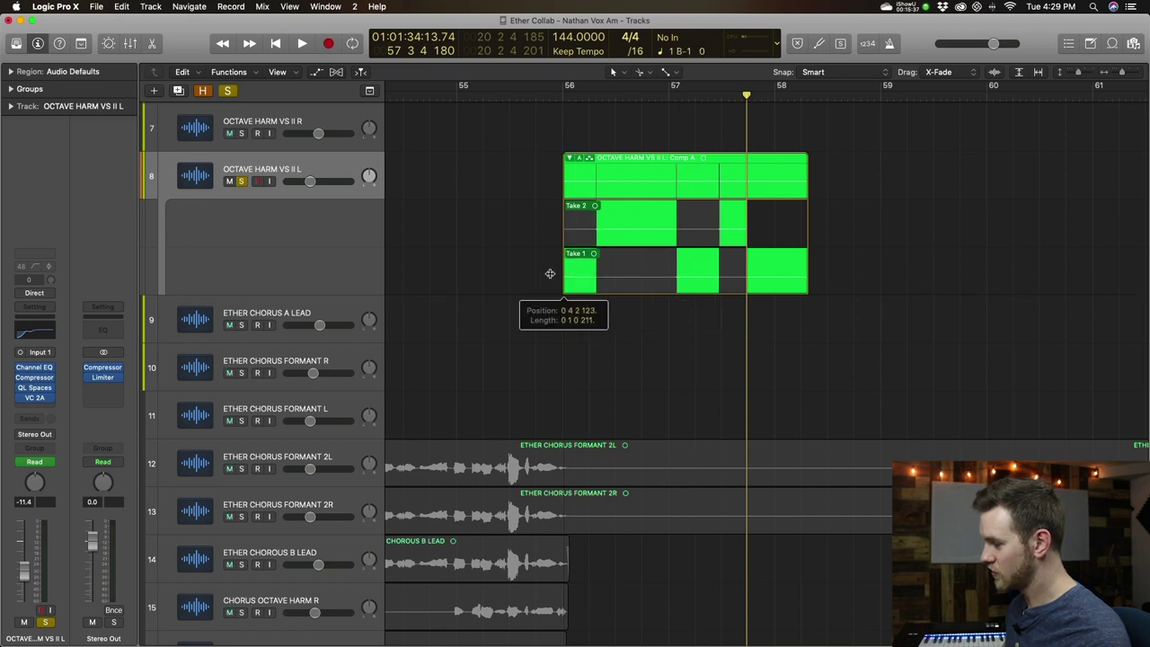
left_click_drag(585, 269, 615, 269)
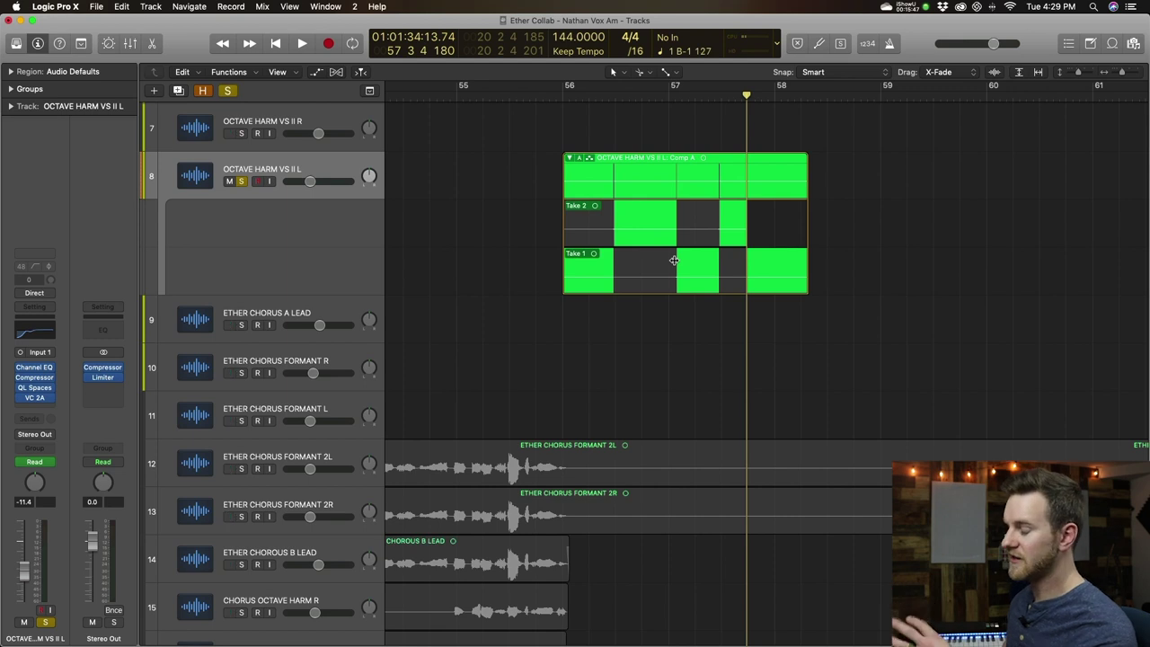
- Make Take 2 the active take of the OCTAVE HARM VS II L take folder and collapse the folder
left_click(580, 159)
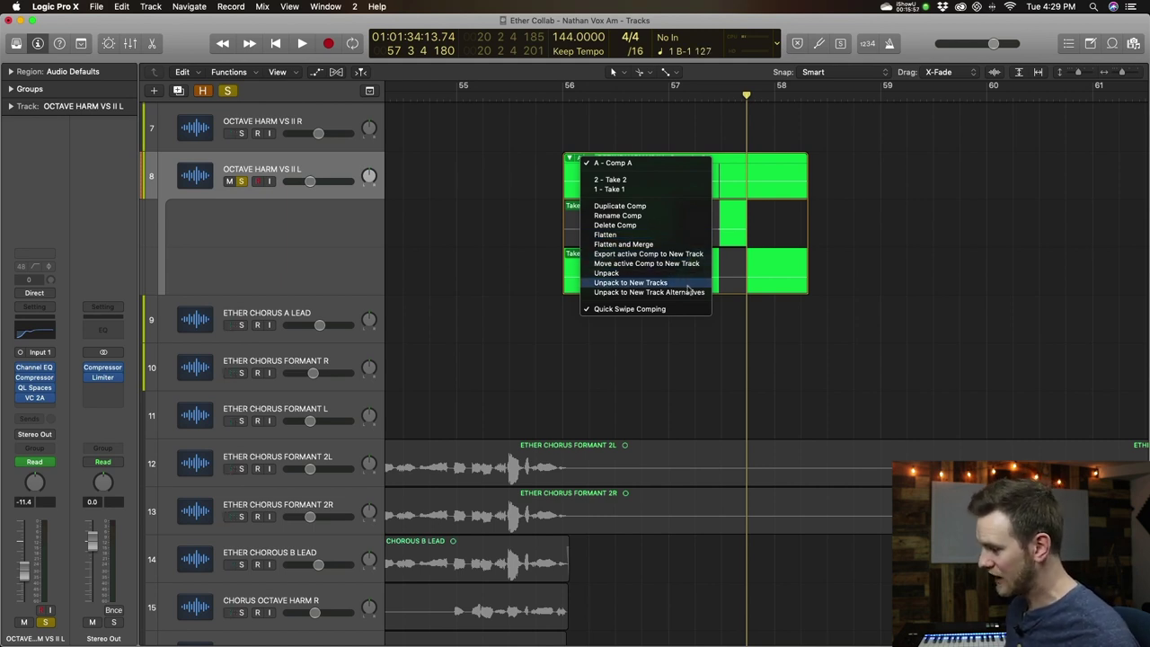
left_click(628, 180)
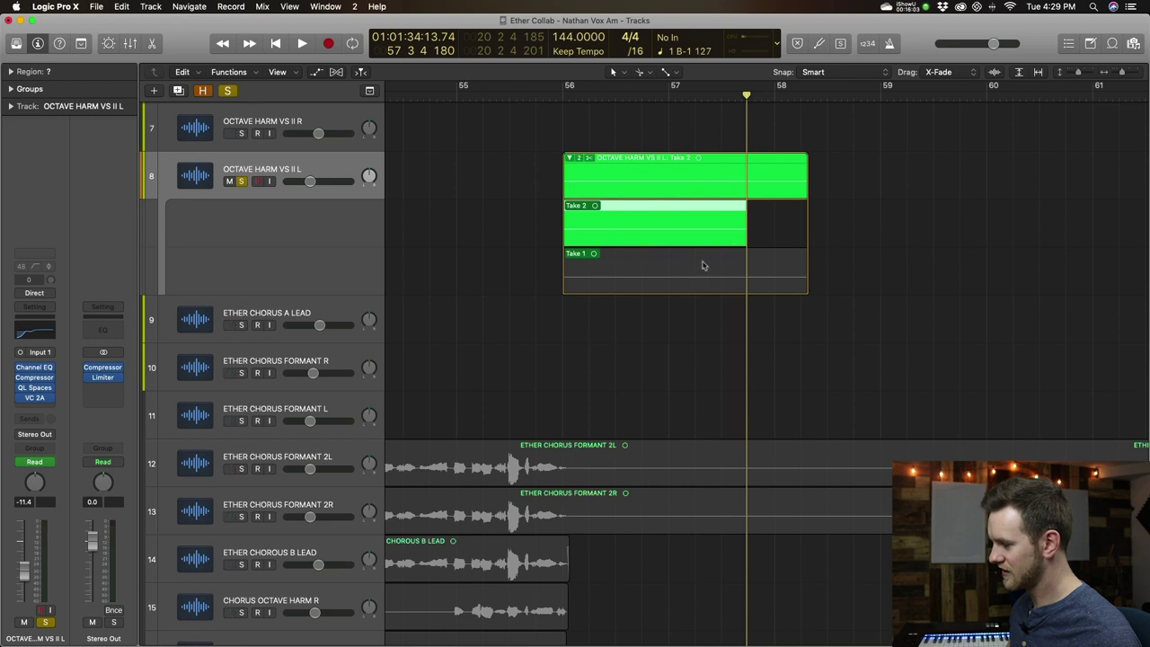
mouse_move(747, 235)
left_mouse_down()
mouse_move(778, 259)
mouse_move(750, 235)
mouse_move(661, 229)
mouse_move(757, 232)
left_mouse_up()
left_click(569, 159)
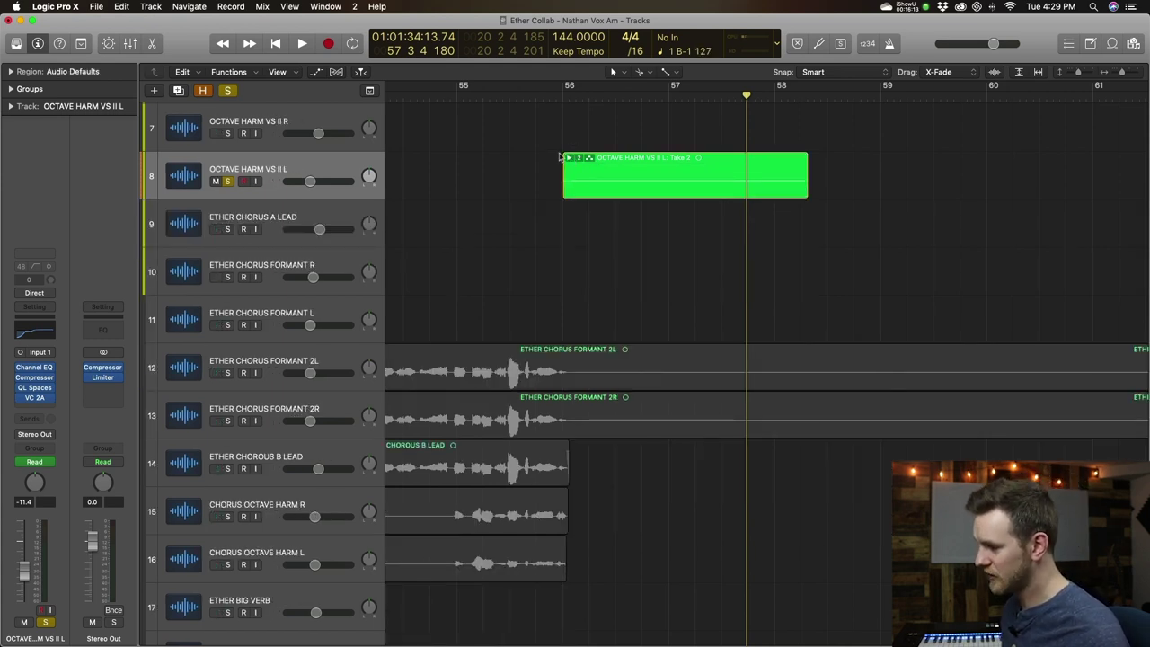
left_click(588, 185)
left_click(549, 175)
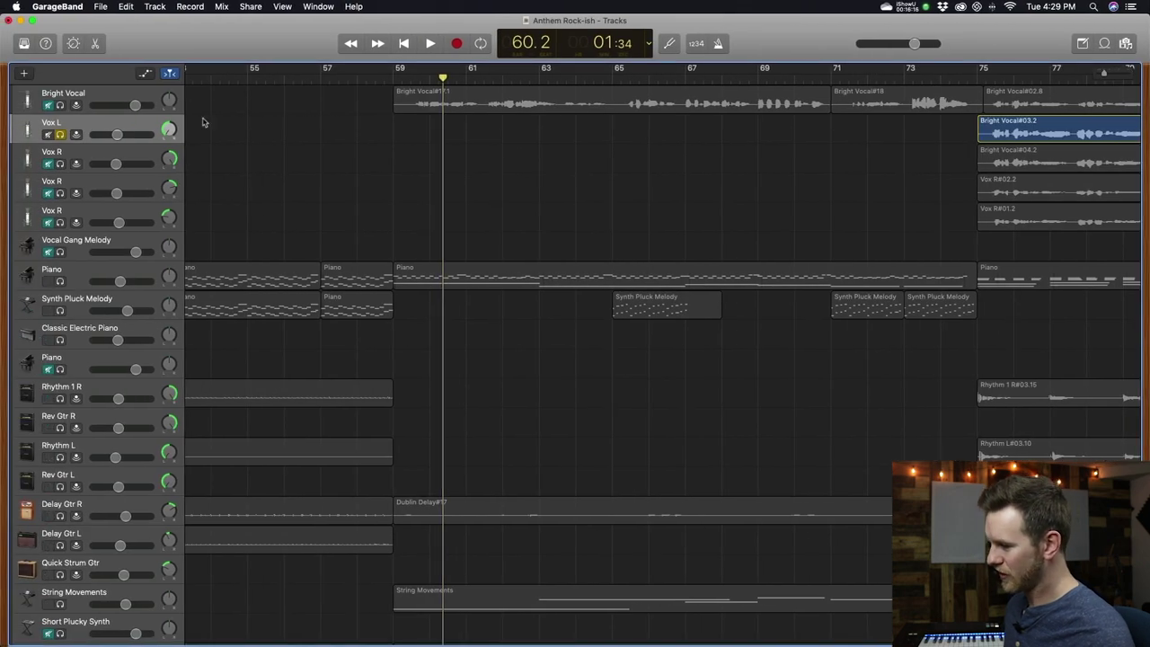
- Turn off the Vox L solo in GarageBand and delete the OCTAVE HARM VS II L take folder in Logic Pro X
left_click(60, 134)
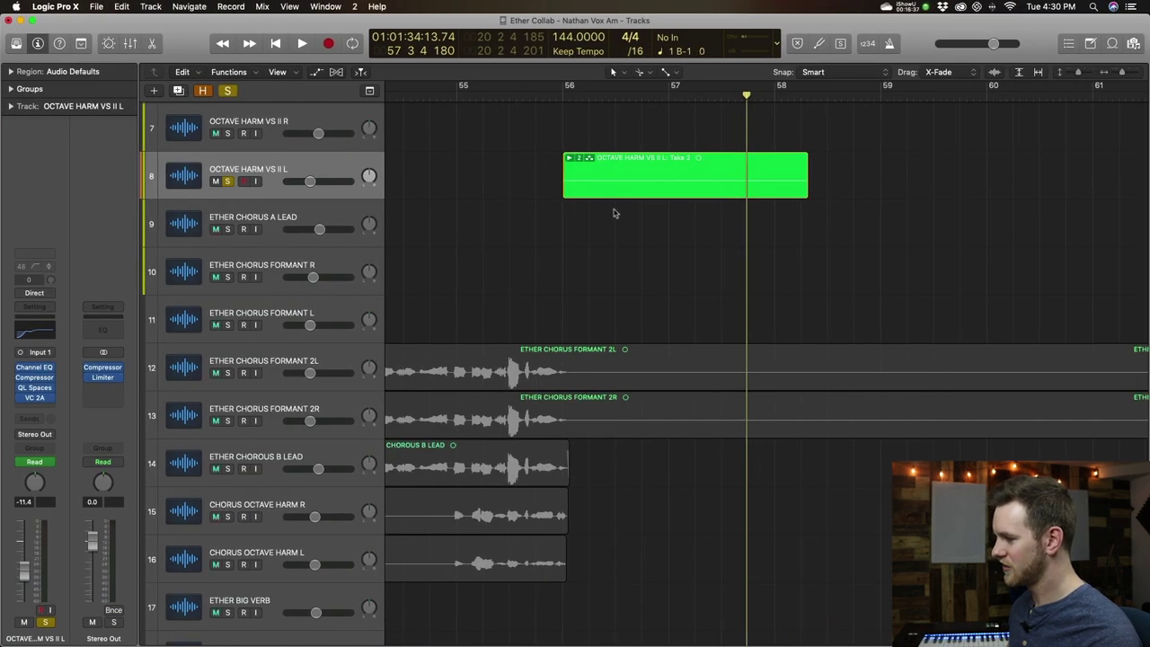
left_click(639, 186)
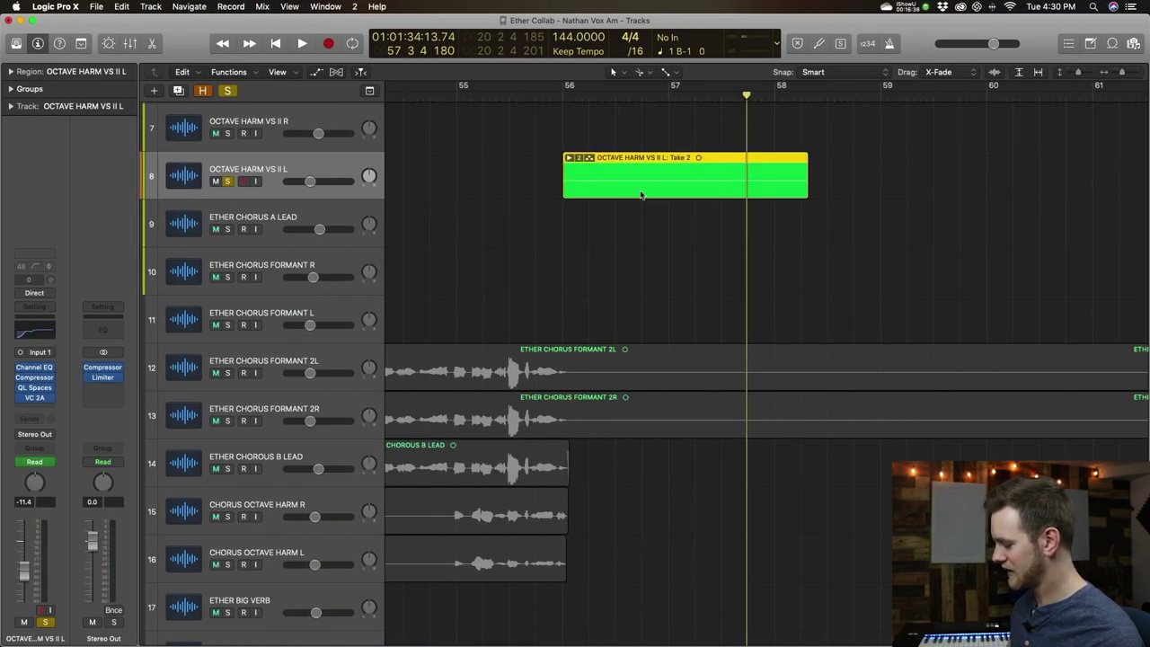
key("Delete")
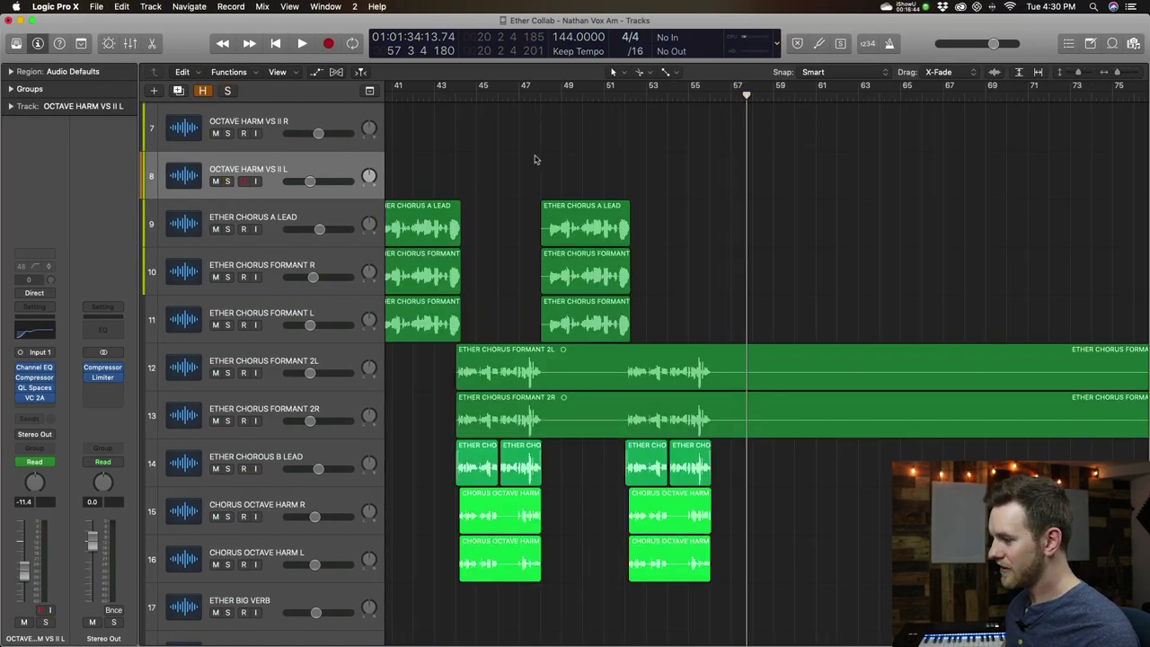
scroll(536, 159, "up", 5)
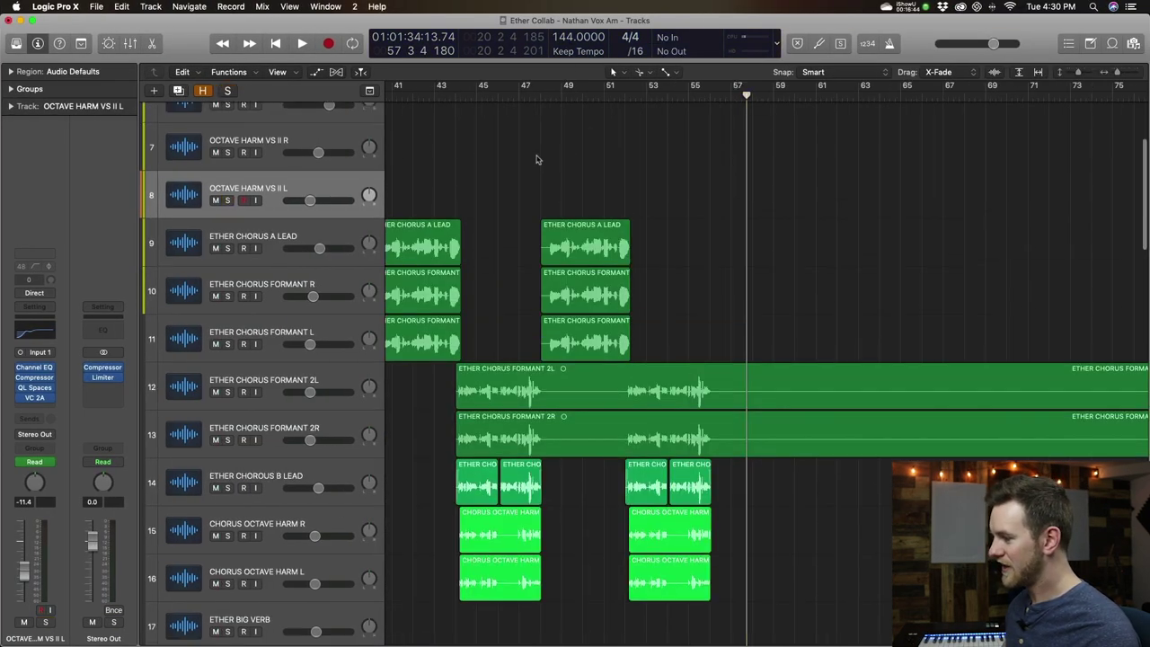
- Switch to GarageBand and select the vocal tracks one by one, from Bright Vocal down to Vocal Gang Melody and back up
key("ctrl+Left")
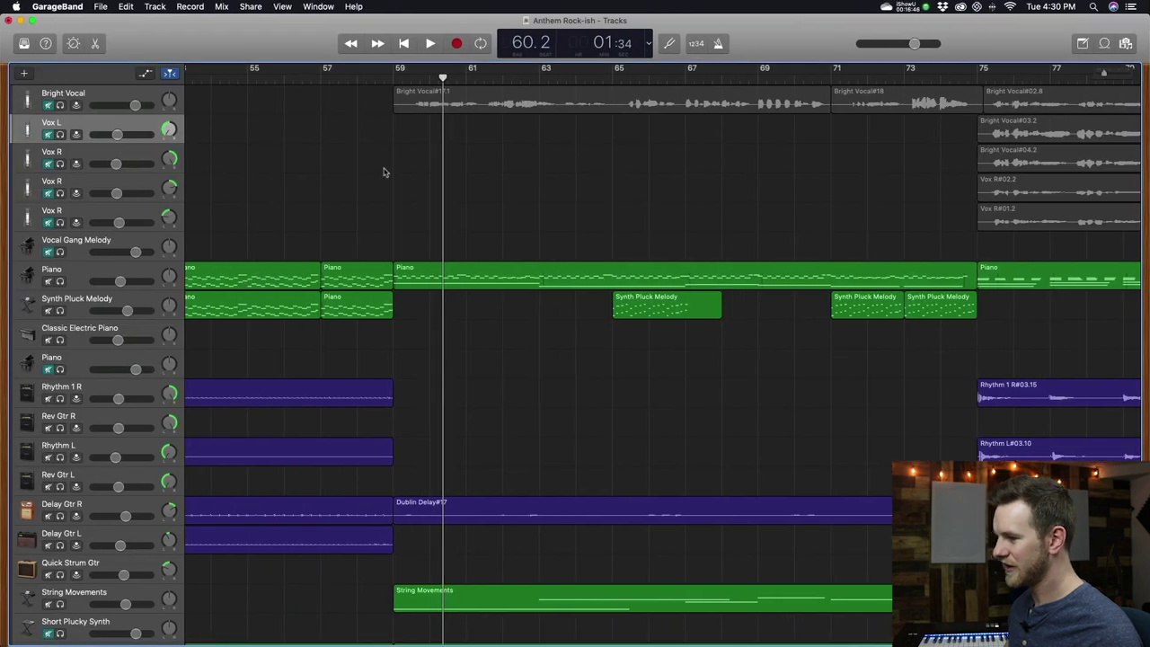
left_click(120, 100)
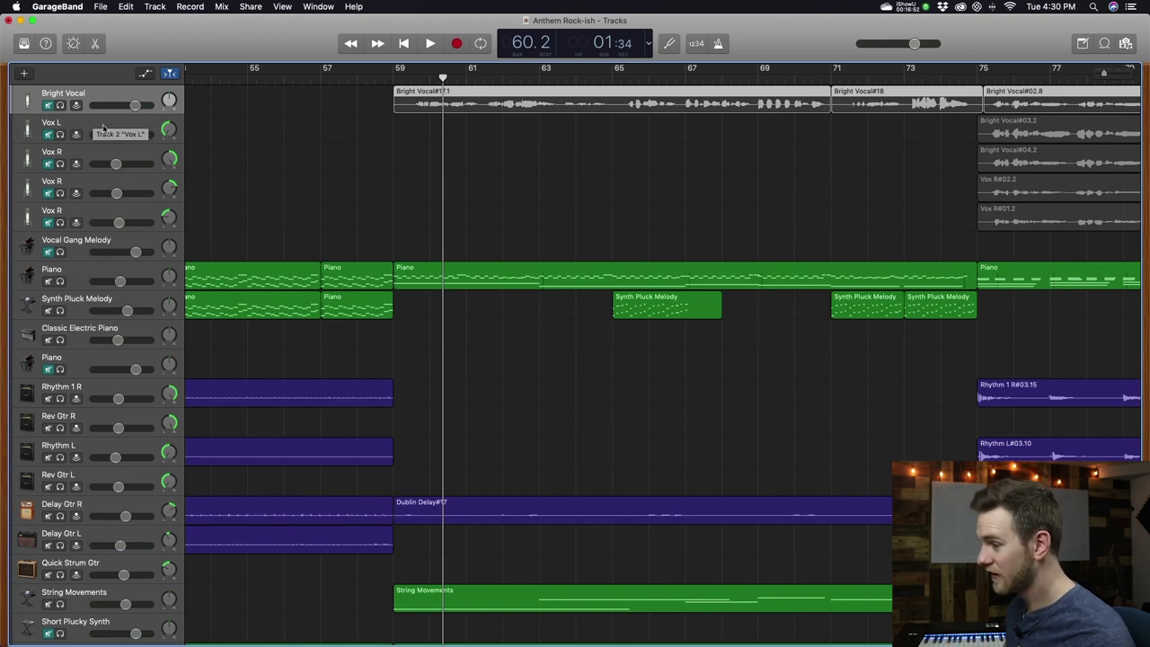
left_click(104, 132)
left_click(104, 159)
left_click(101, 191)
left_click(103, 217)
left_click(108, 240)
left_click(104, 219)
left_click(102, 189)
left_click(100, 160)
left_click(99, 128)
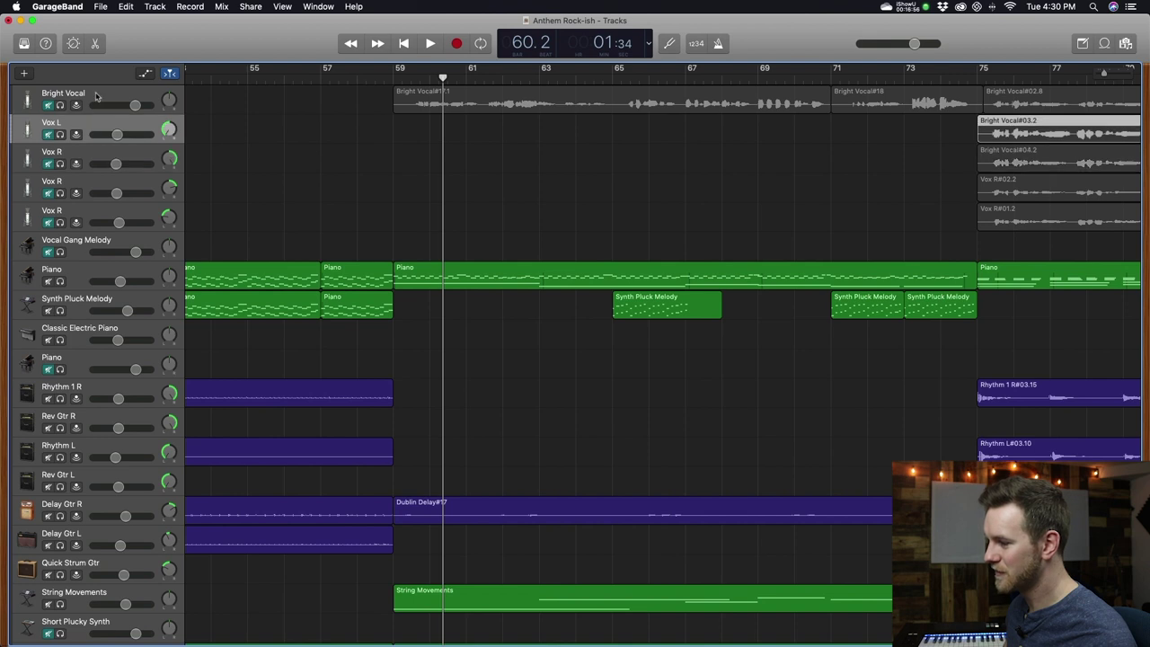
left_click(97, 96)
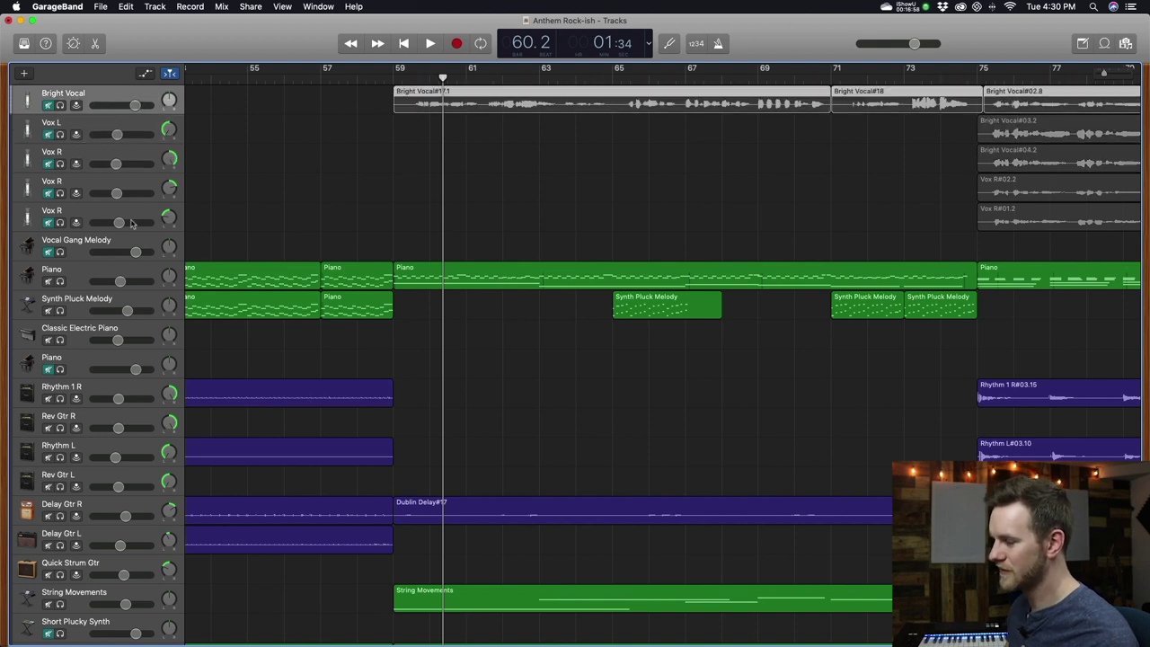
- Lower the Bright Vocal and Vox L track volumes slightly, one at a time, and undo both changes
mouse_move(117, 134)
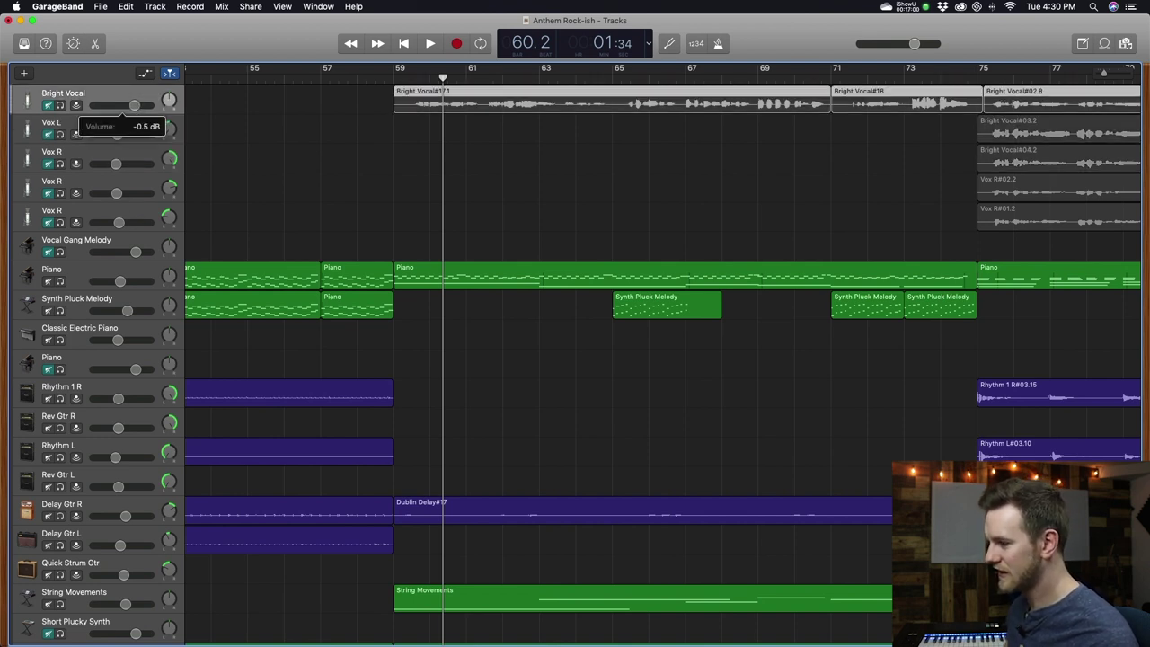
left_click_drag(117, 134, 111, 134)
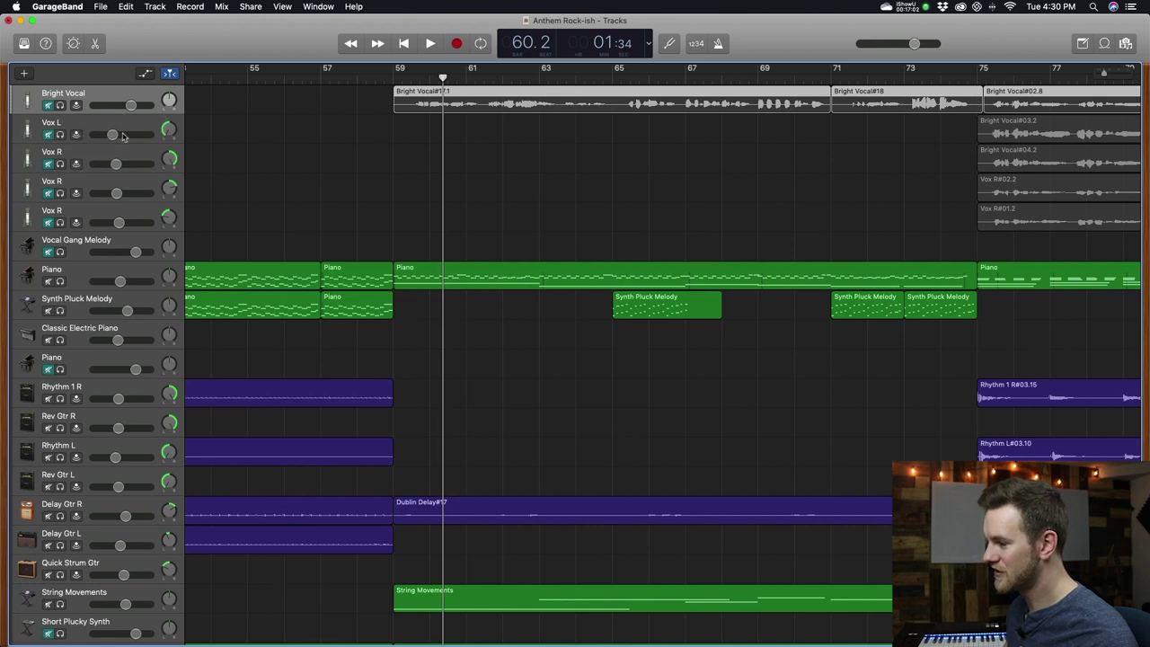
left_click(137, 116)
scroll(134, 111, "up", 3)
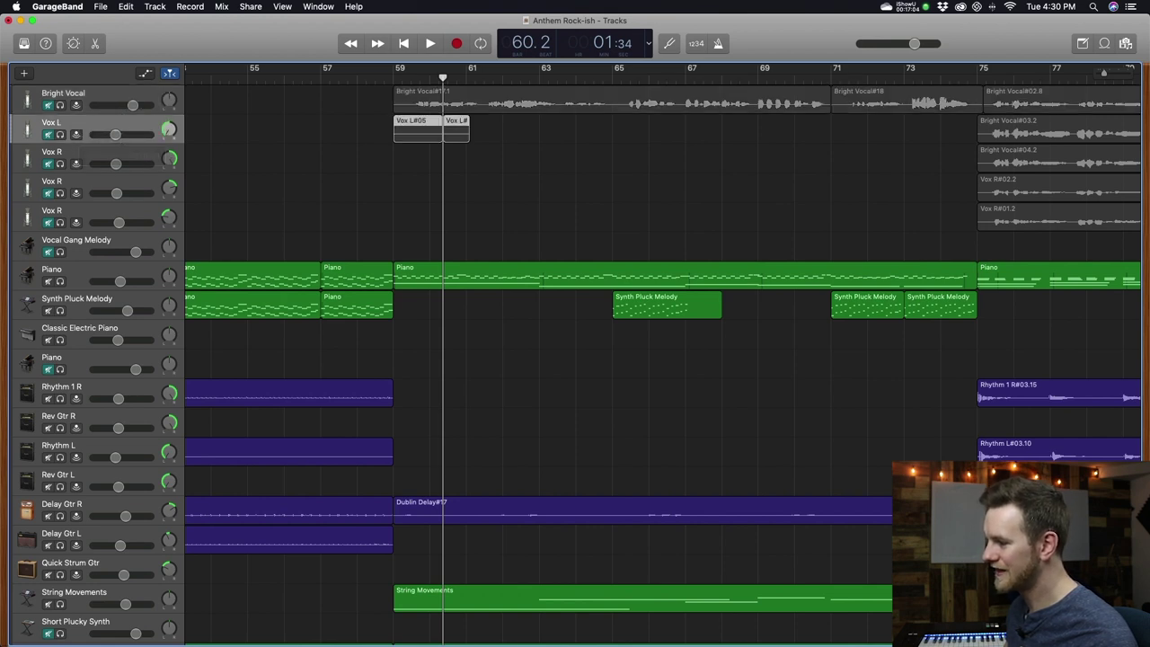
left_click(218, 134)
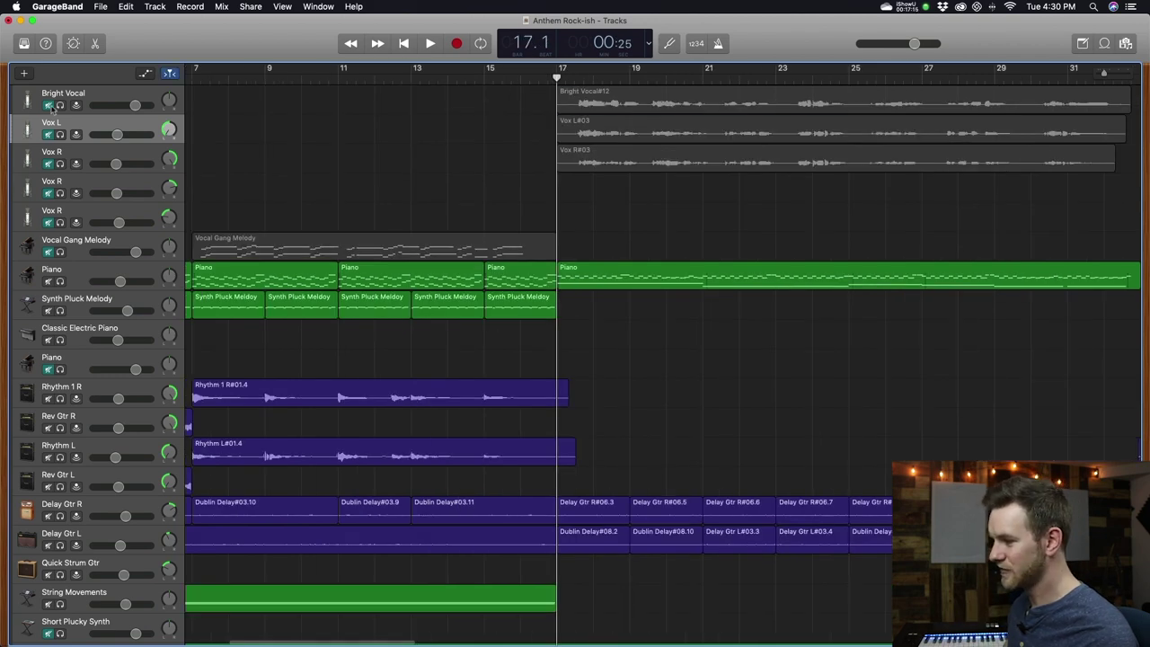
- Unmute the Bright Vocal, Vox L and first Vox R tracks and listen to them with the mix from bar 17
left_click_drag(80, 101, 80, 163)
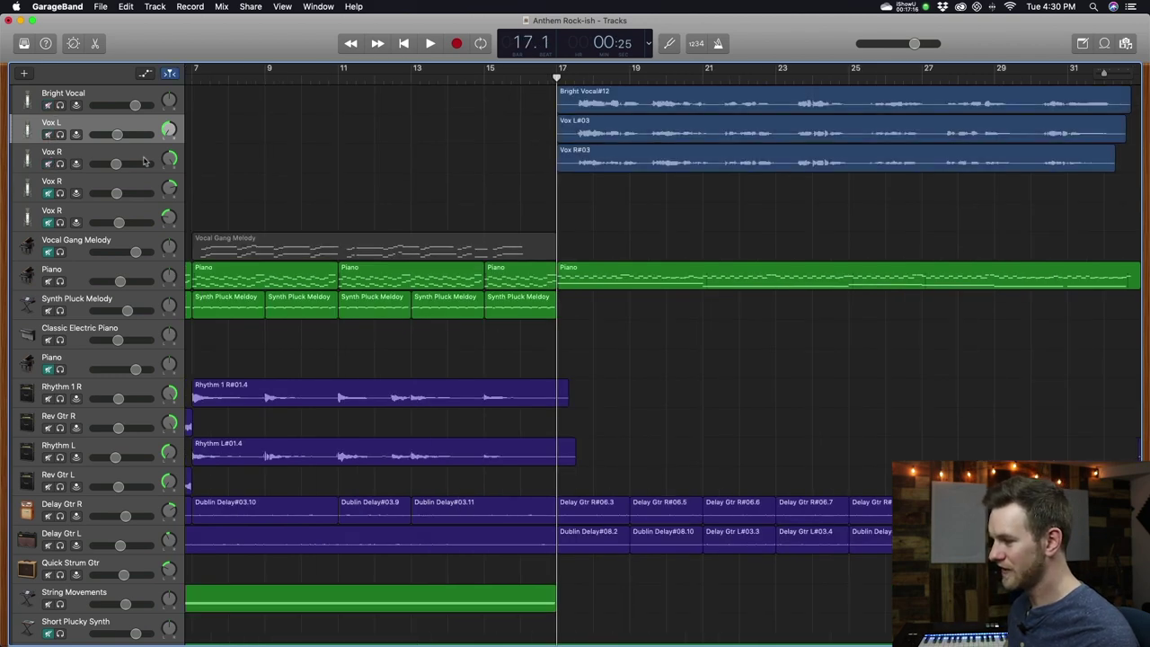
scroll(373, 166, "right", 5)
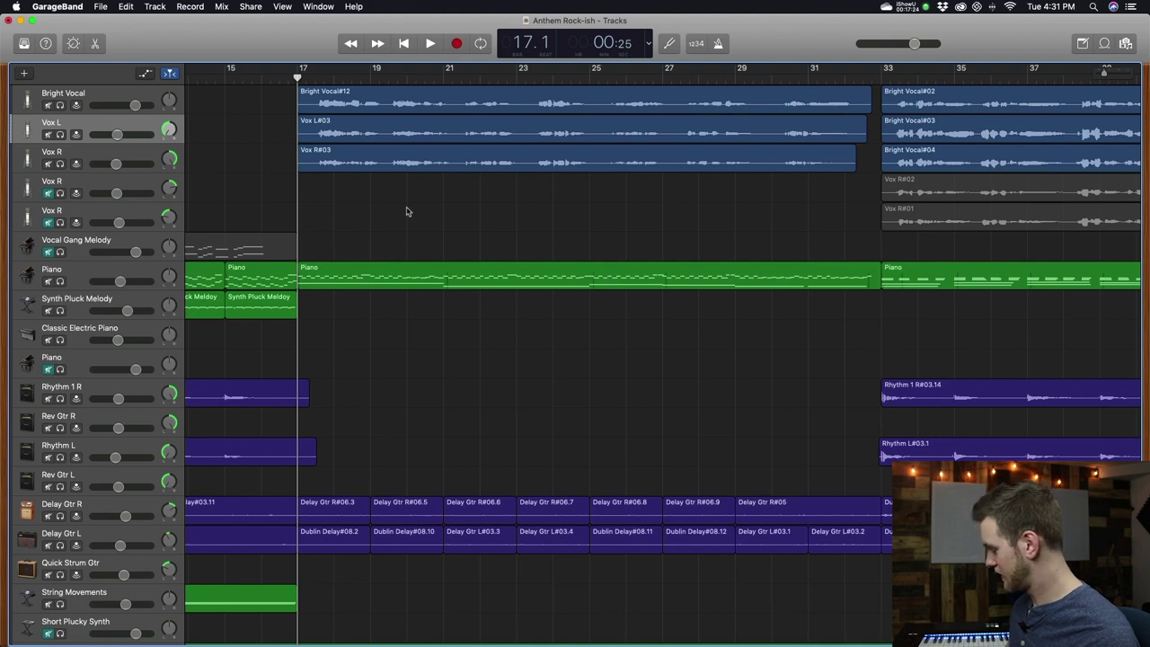
key("space")
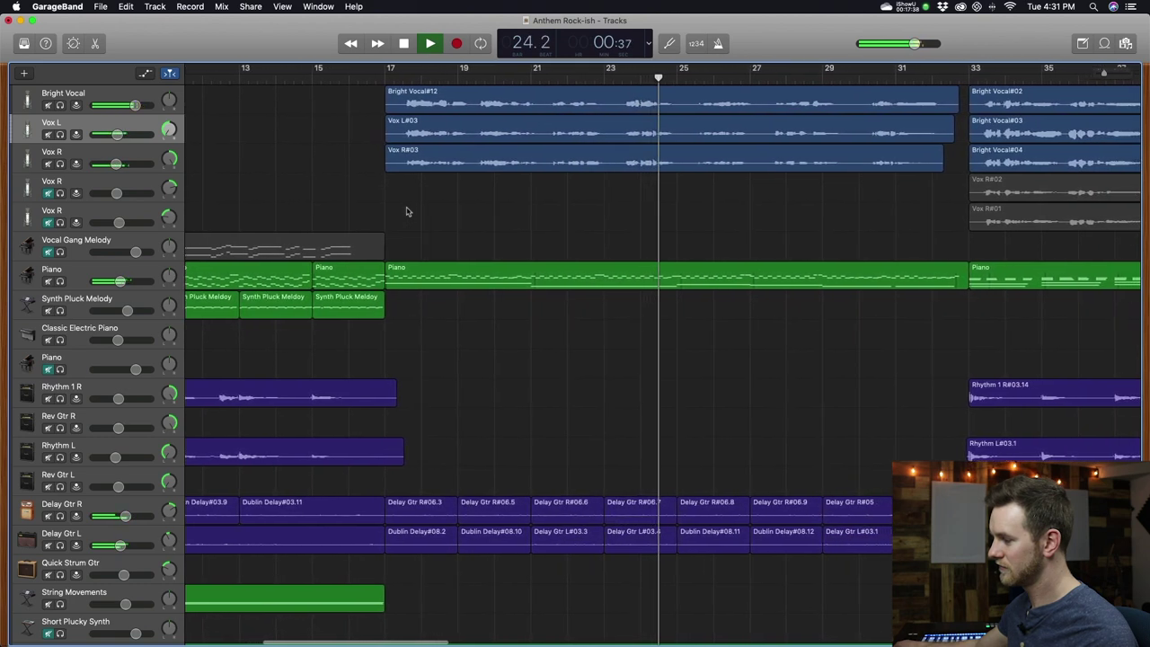
key("space")
- Open the Bright Vocal#12 region in the audio editor and display the track's pitch correction settings
left_click(277, 102)
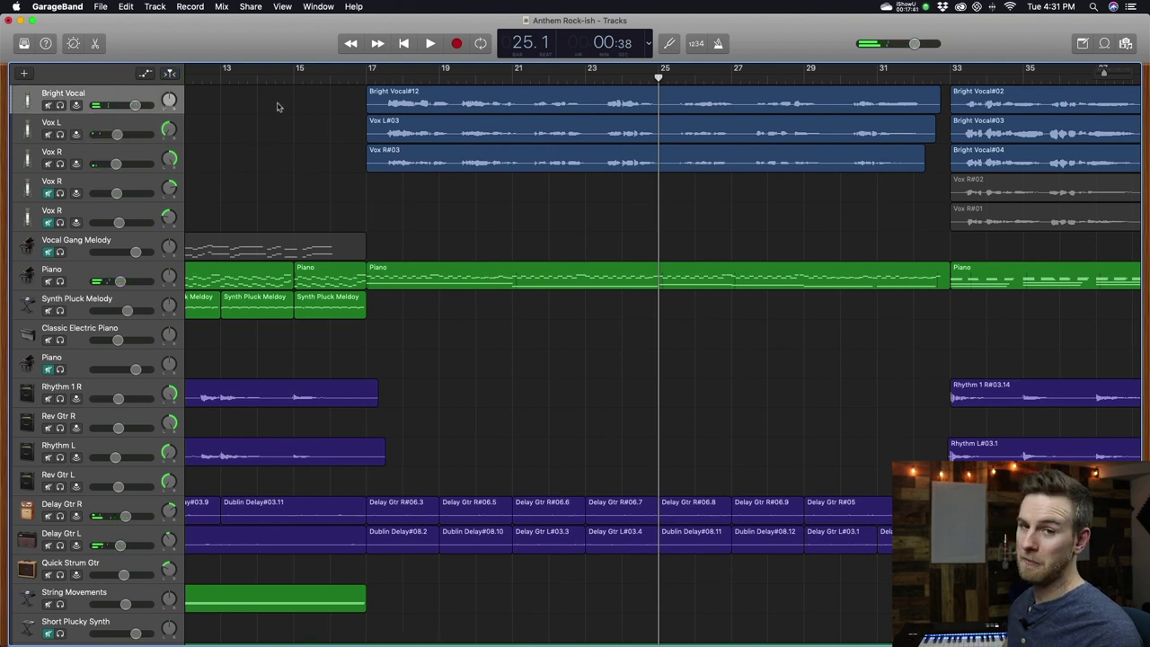
double_click(386, 103)
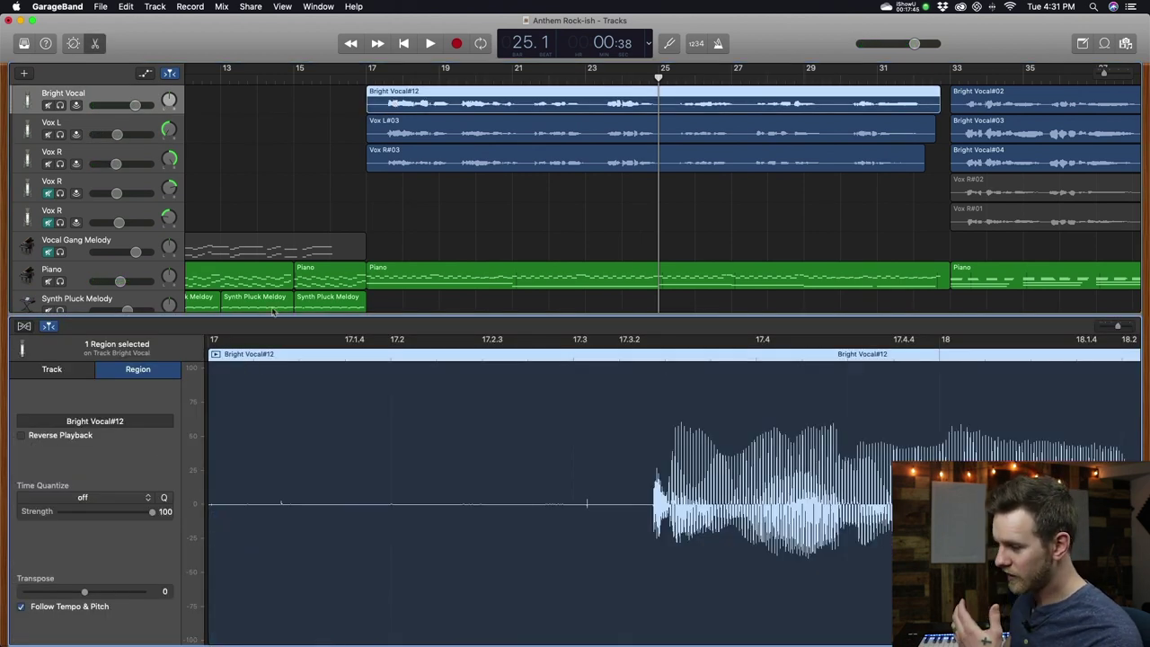
left_click(96, 44)
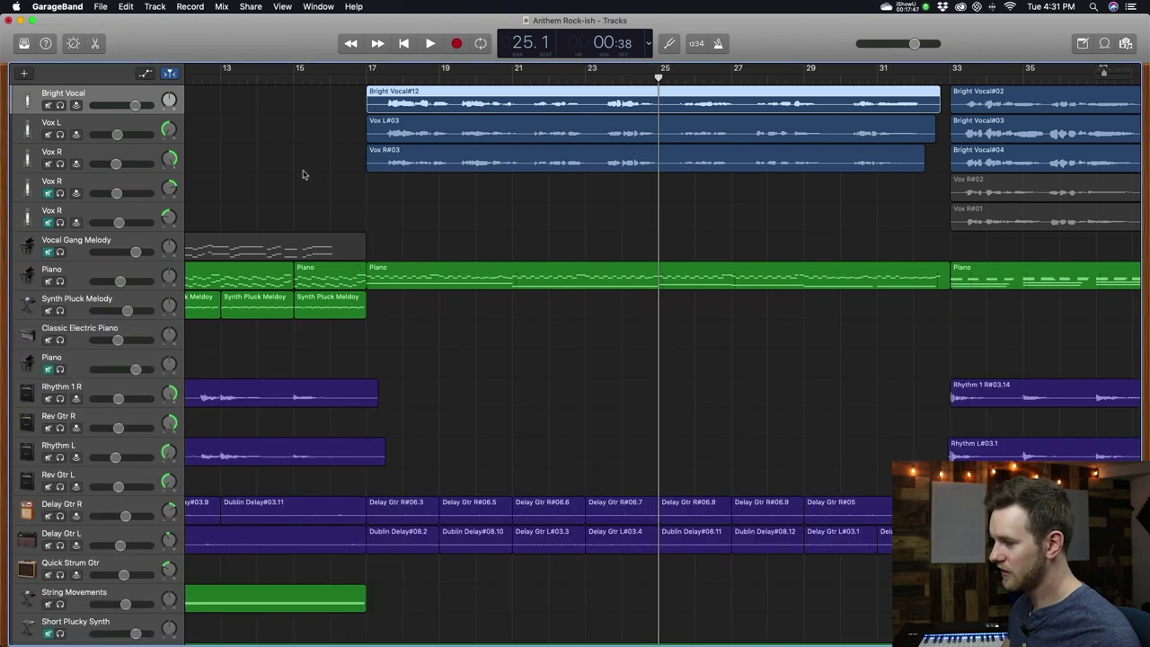
double_click(404, 107)
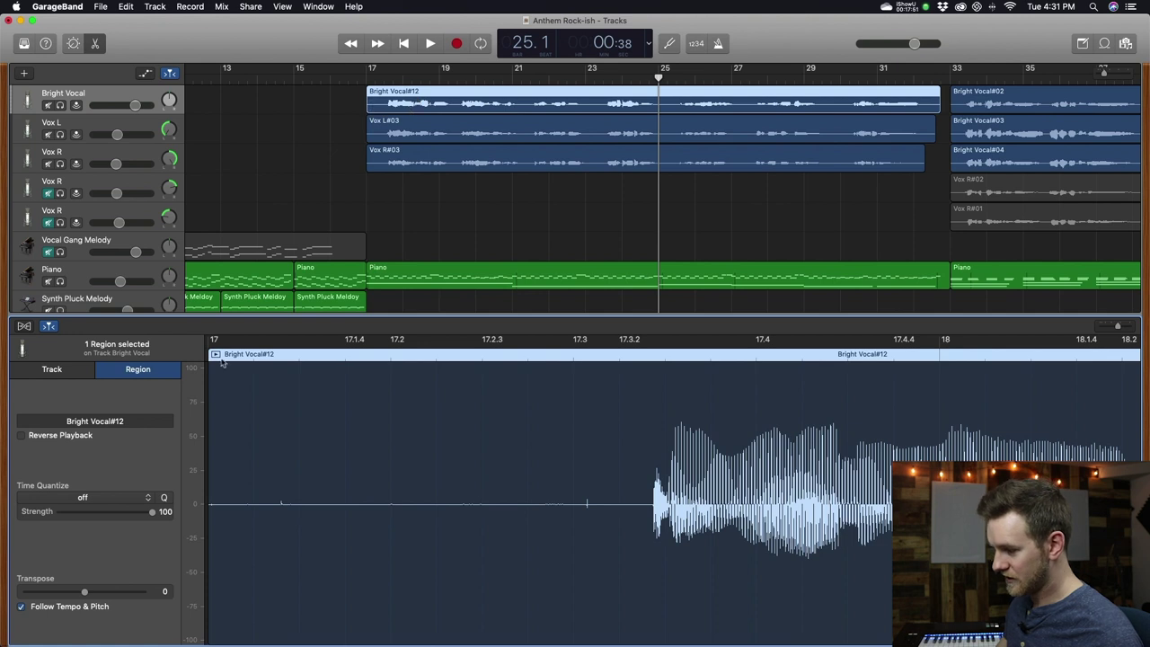
left_click(76, 369)
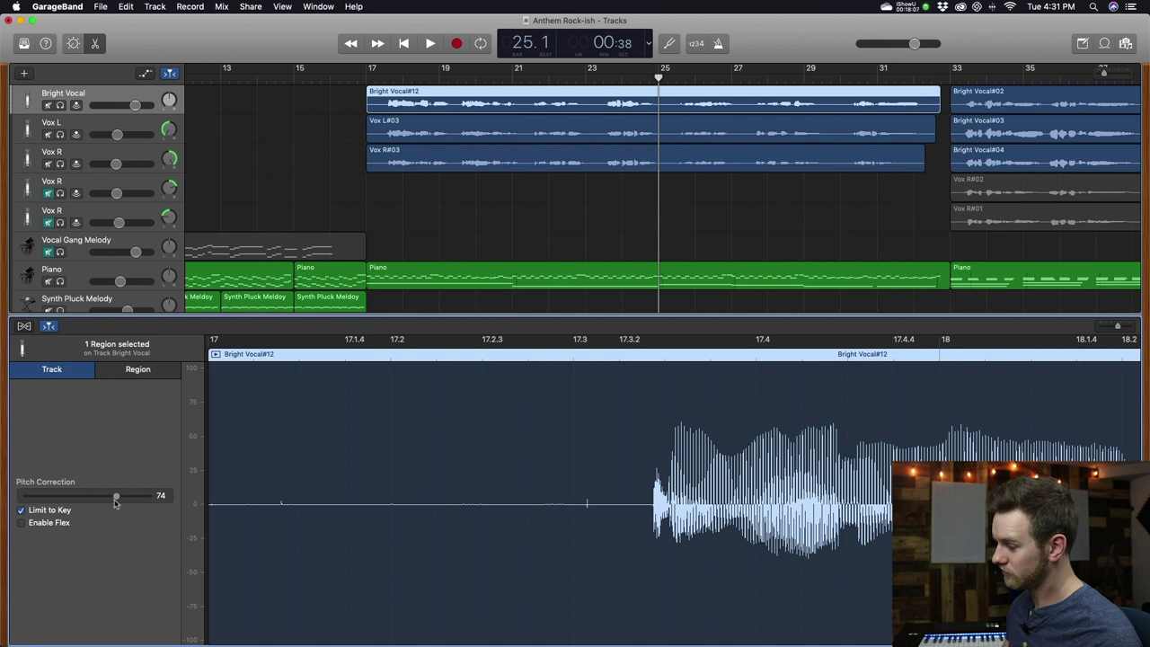
- Set the Bright Vocal pitch correction to 0 and play from bar 17, soloing the track during playback
left_click(368, 79)
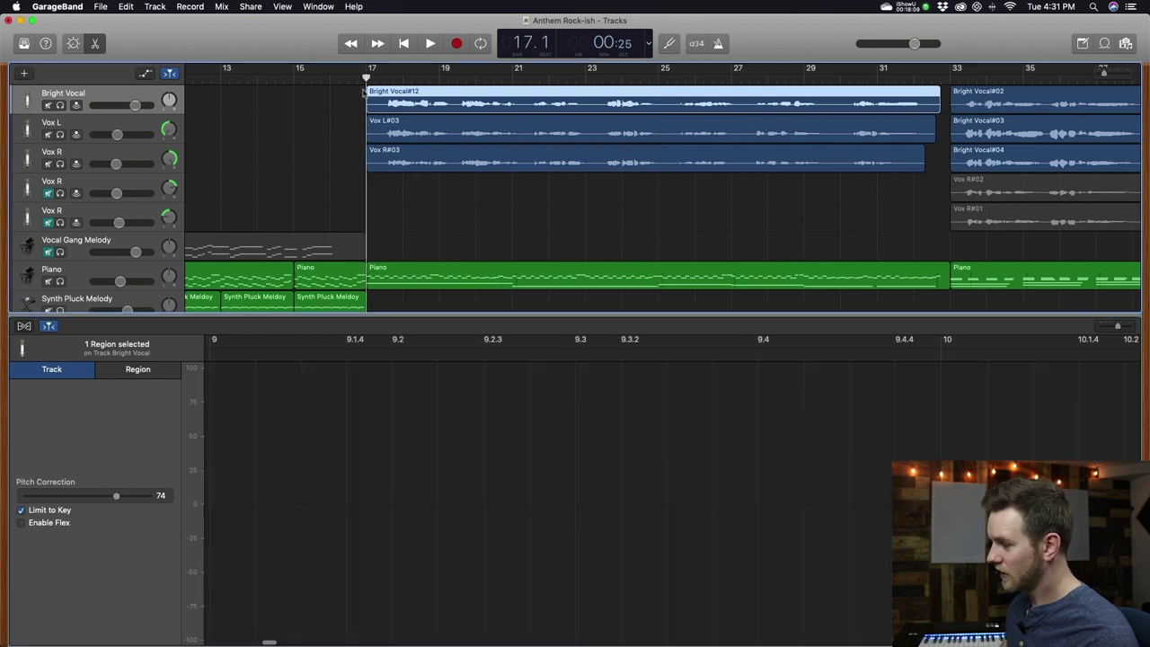
left_click_drag(117, 496, 29, 499)
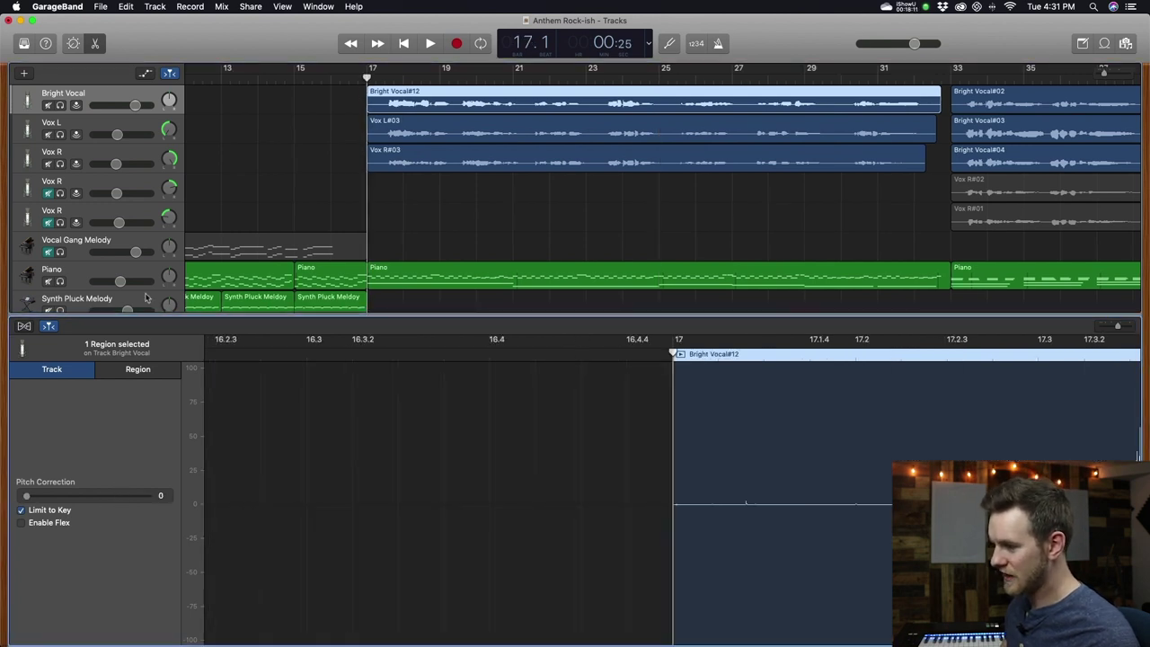
key("space")
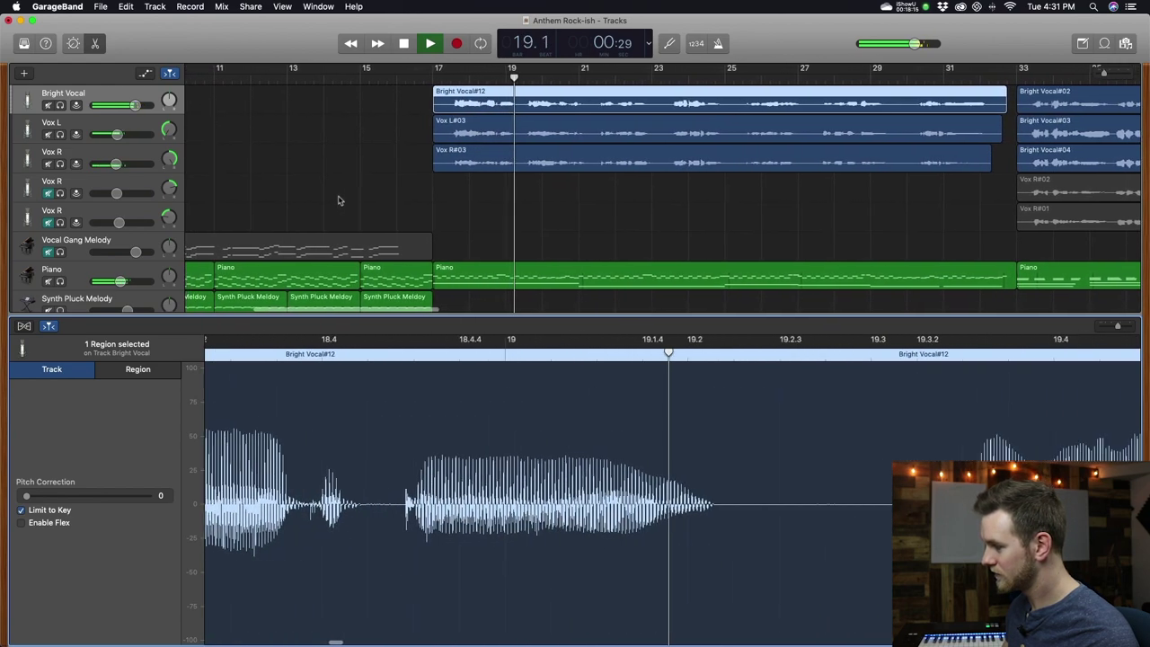
key("s")
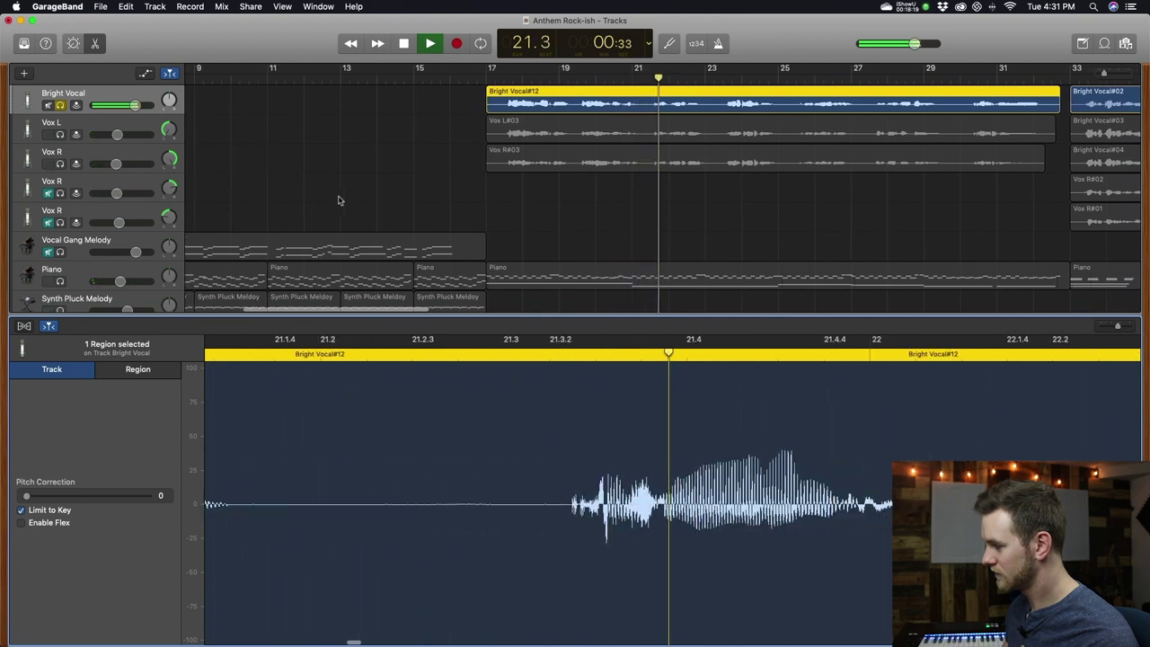
key("space")
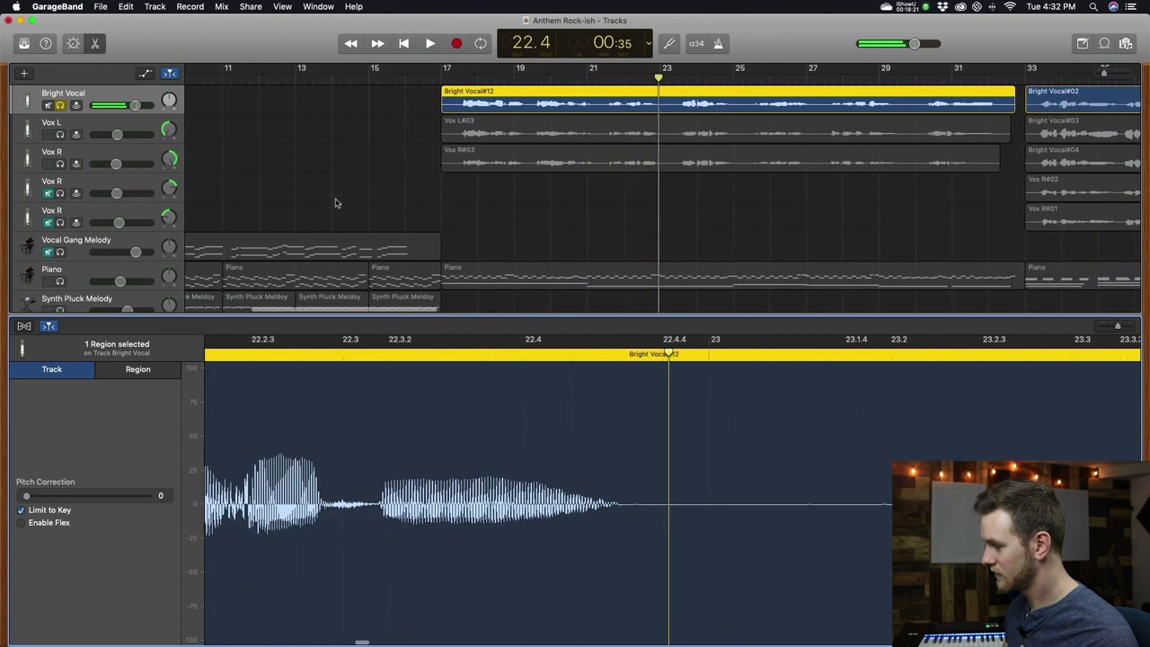
- Set the Bright Vocal pitch correction to 100 and listen to the soloed track from bar 17
left_click(437, 86)
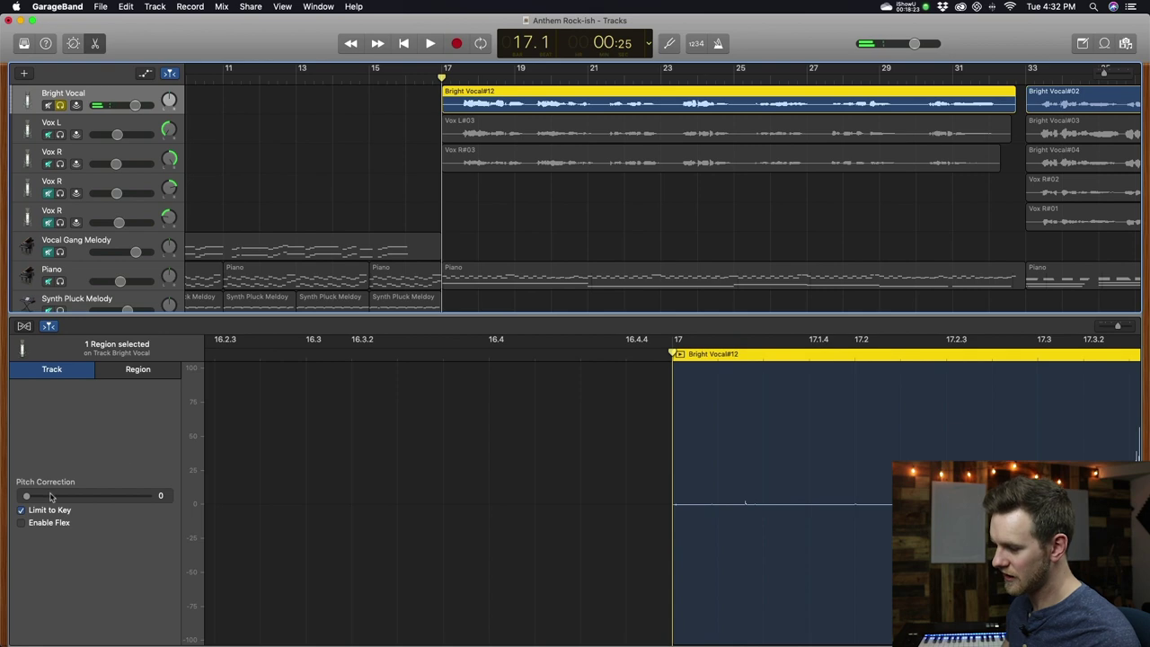
left_click_drag(49, 496, 202, 492)
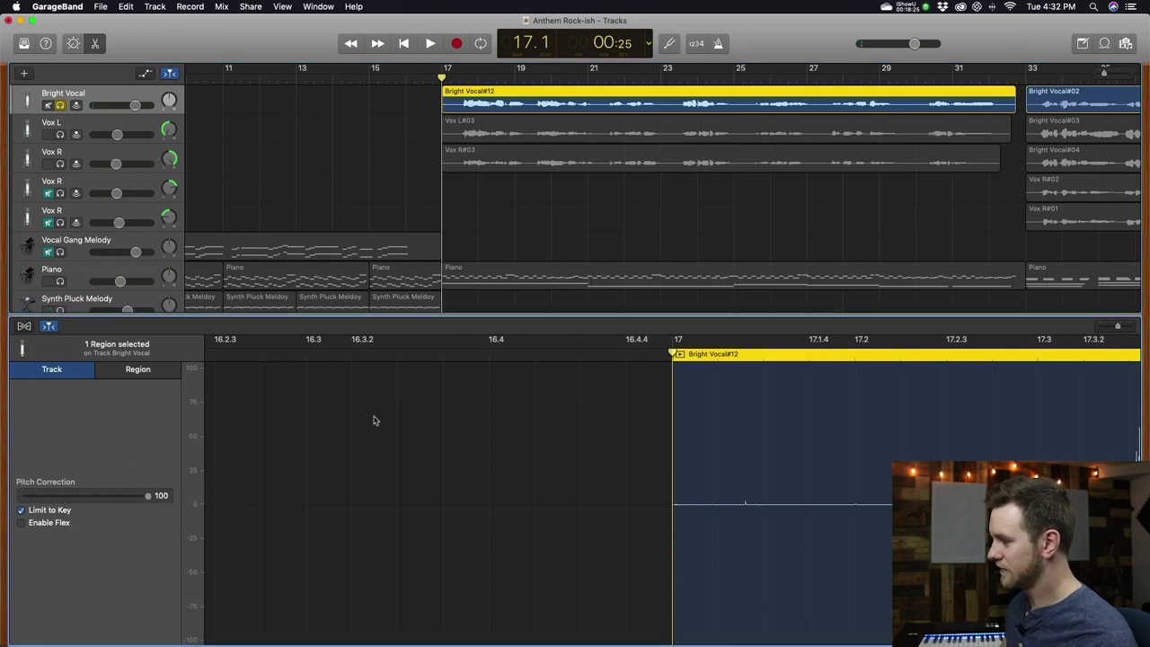
key("space")
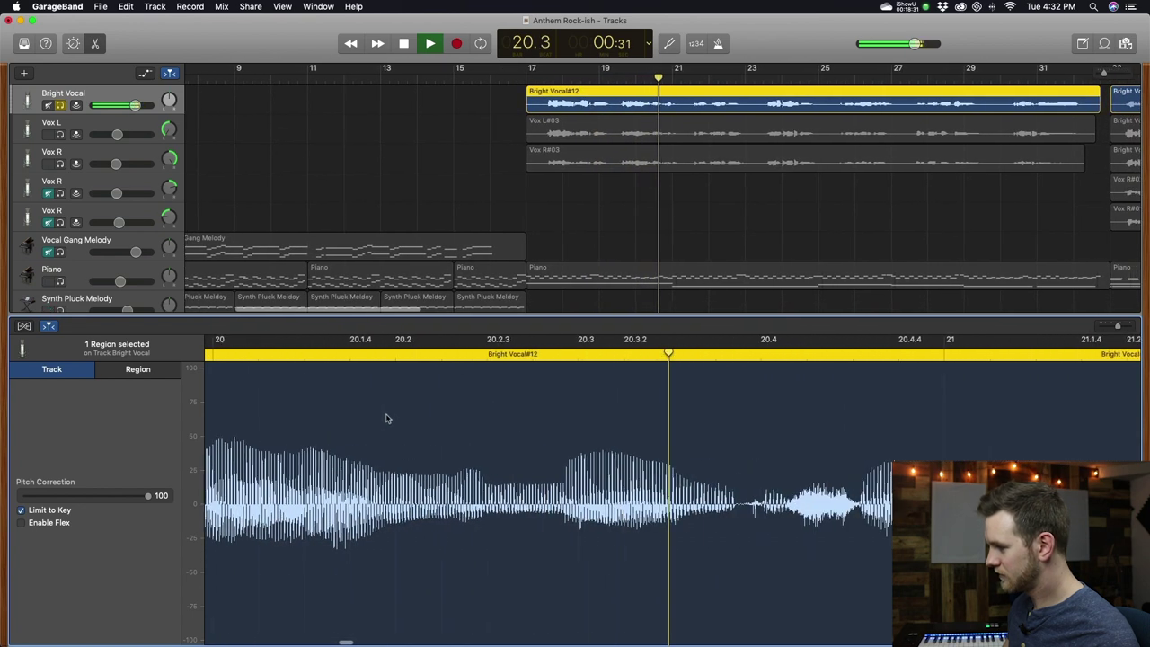
key("space")
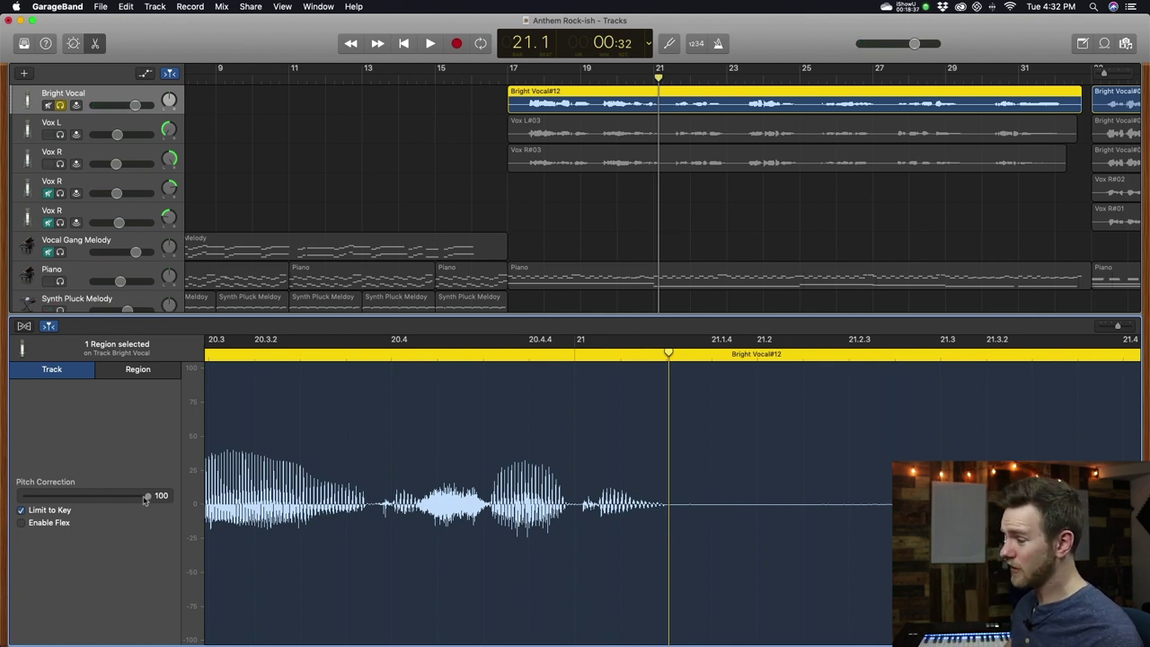
- Set the Bright Vocal pitch correction to 74, play the soloed track from bar 17 and return the playhead there
left_click_drag(146, 500, 117, 500)
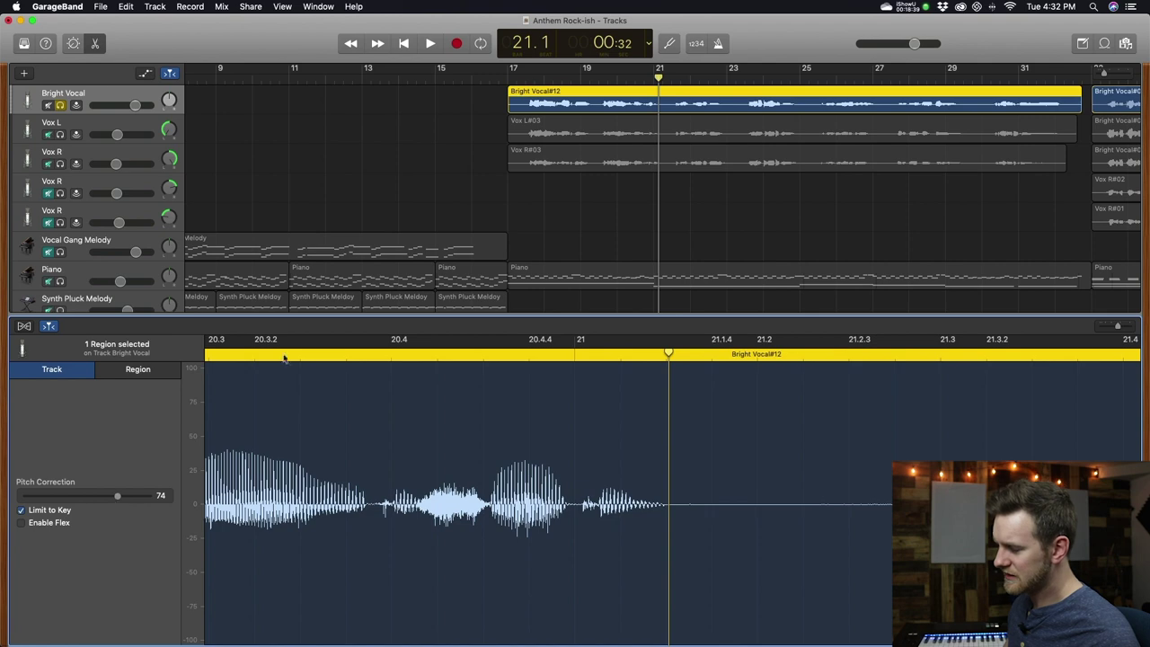
left_click(507, 79)
key("space")
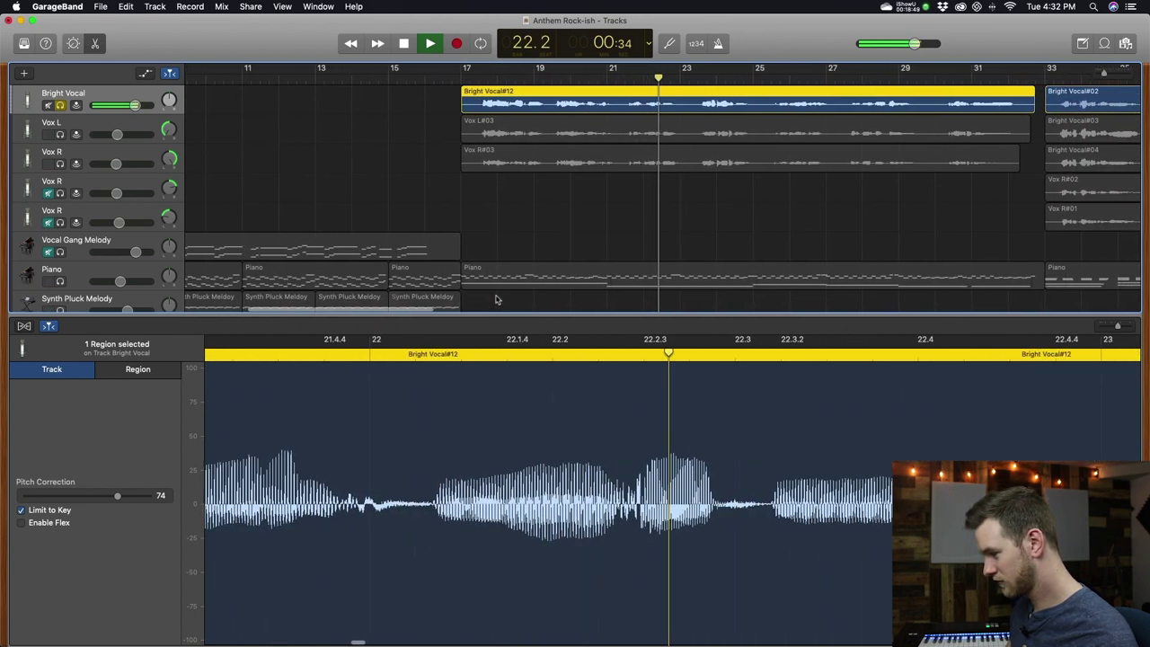
key("space")
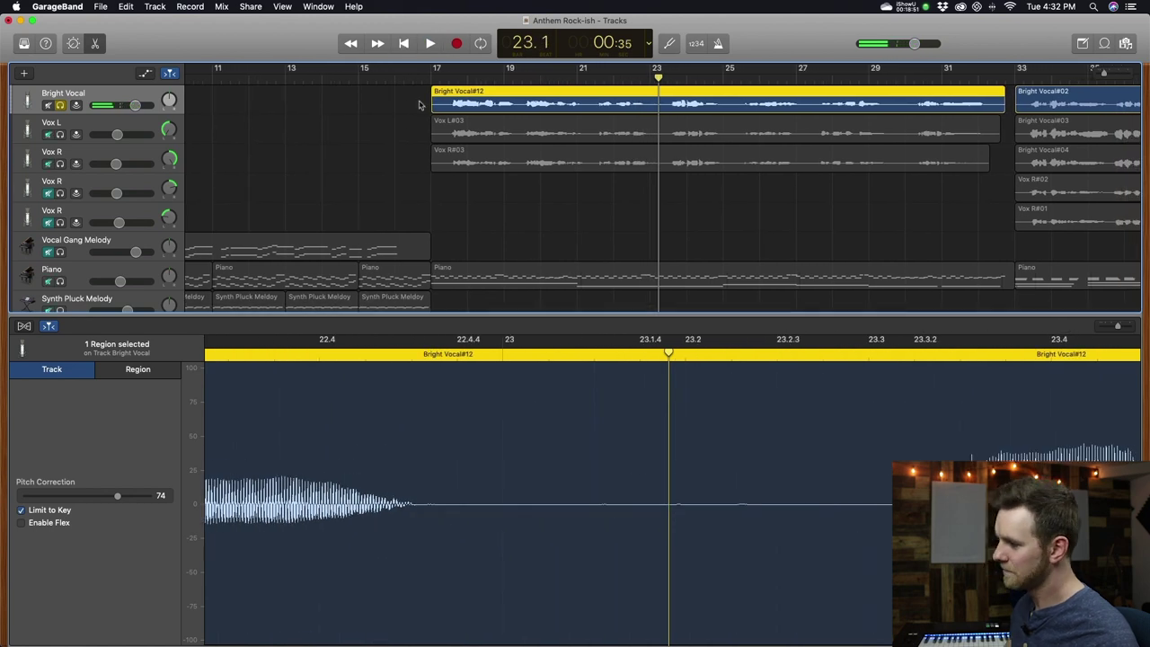
left_click(436, 68)
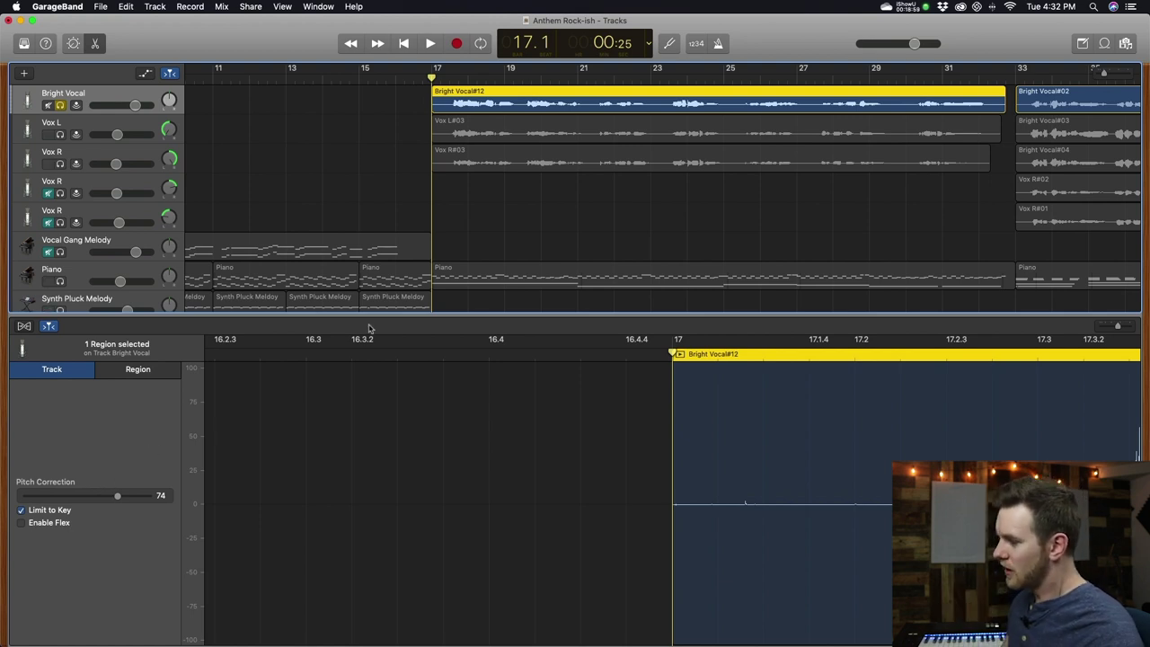
- Switch to Logic Pro X and open the first ETHER VS II LEAD region on track 4 in the audio editor with Flex Pitch shown
left_click(457, 204)
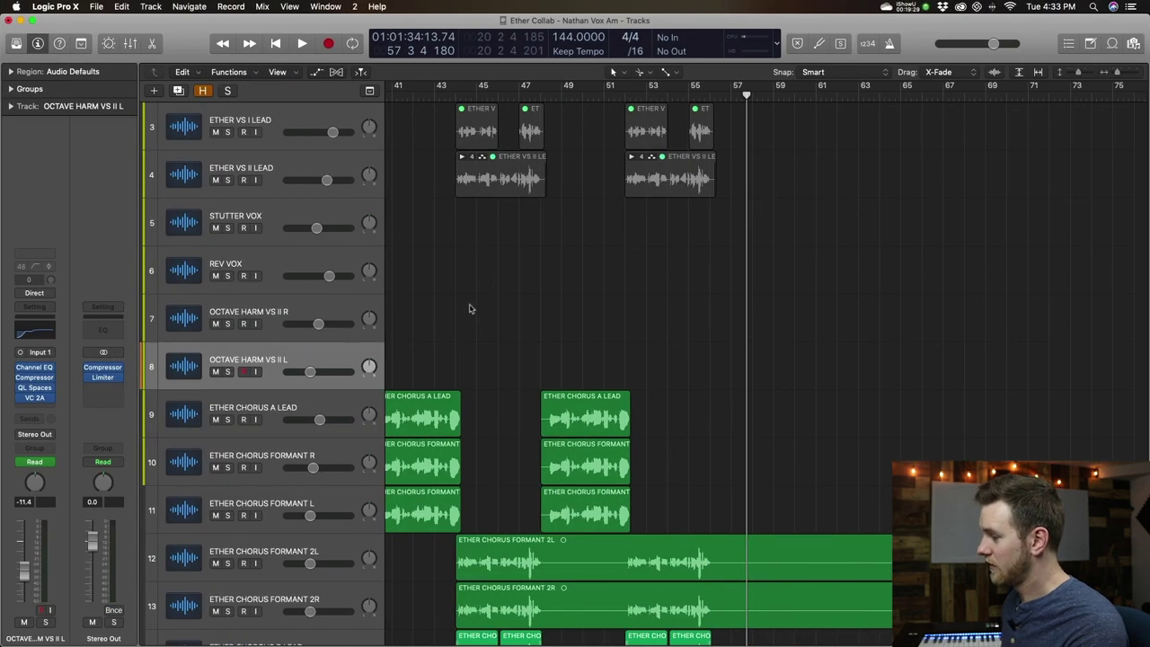
scroll(469, 309, "left", 15)
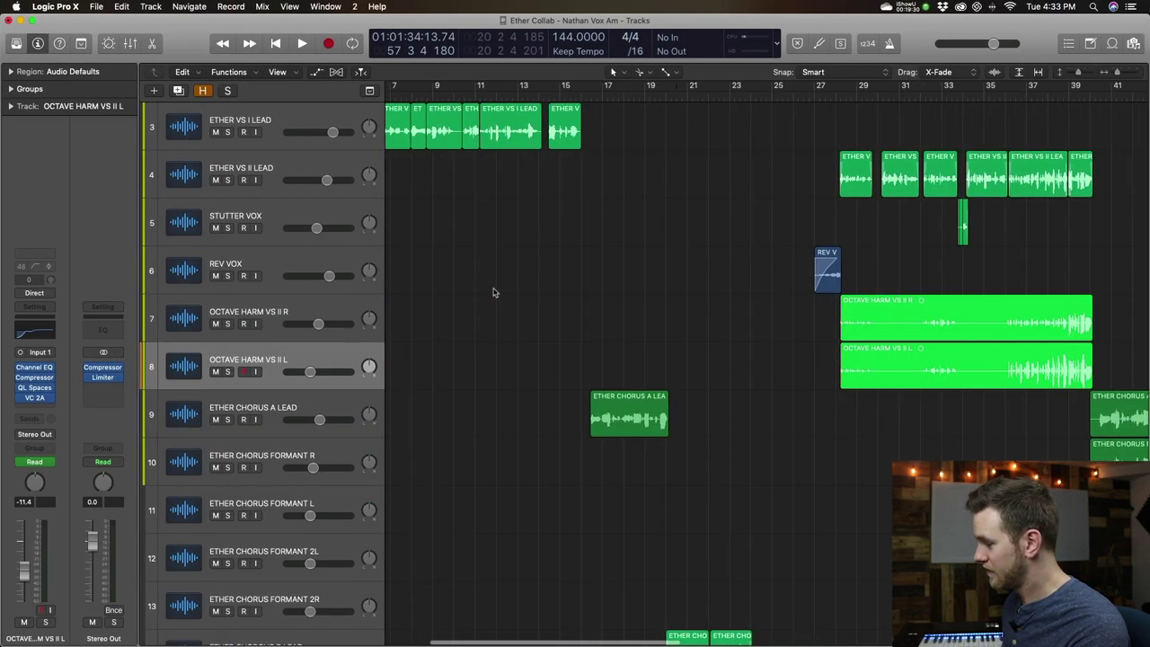
scroll(495, 290, "right", 4)
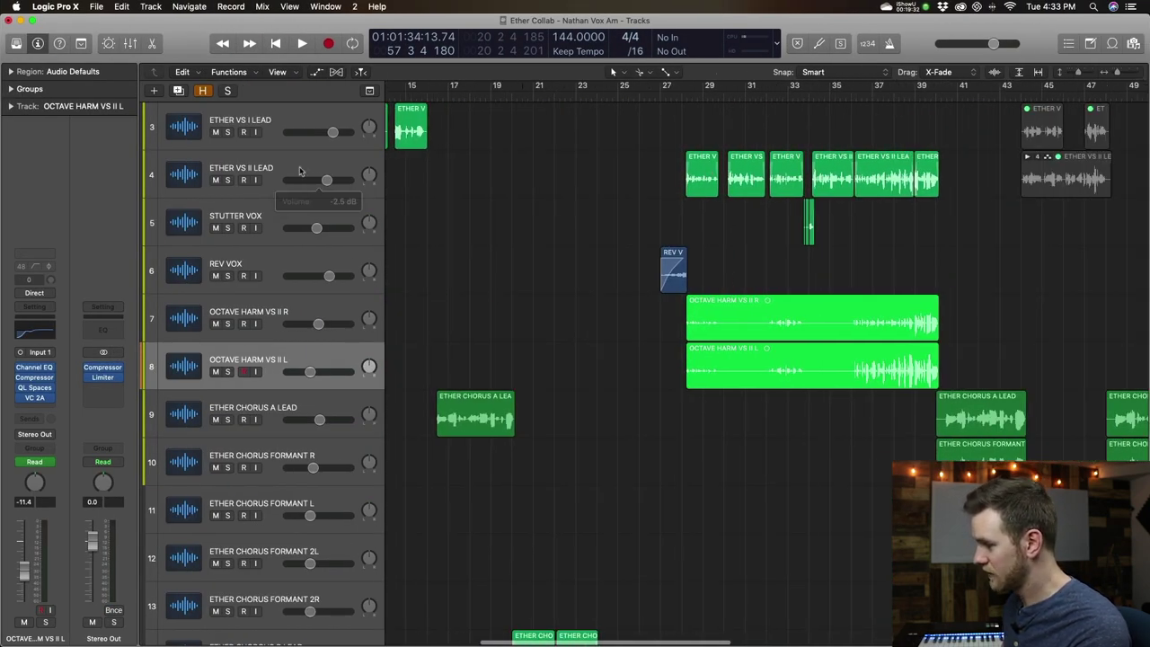
left_click(665, 176)
double_click(694, 177)
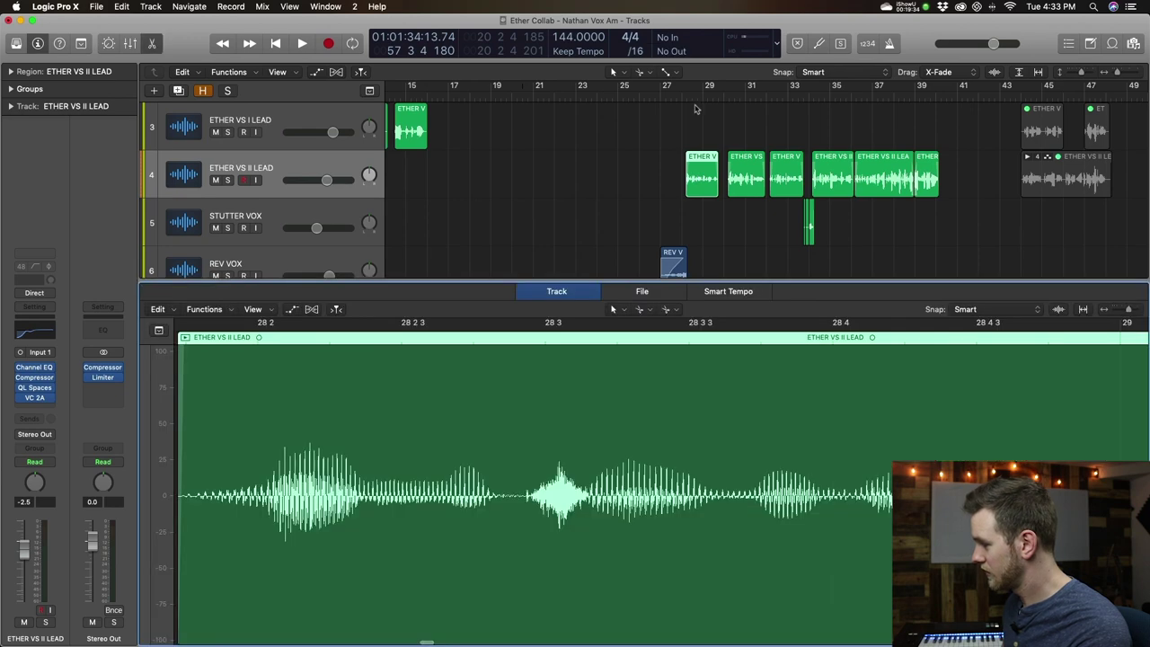
left_click(312, 309)
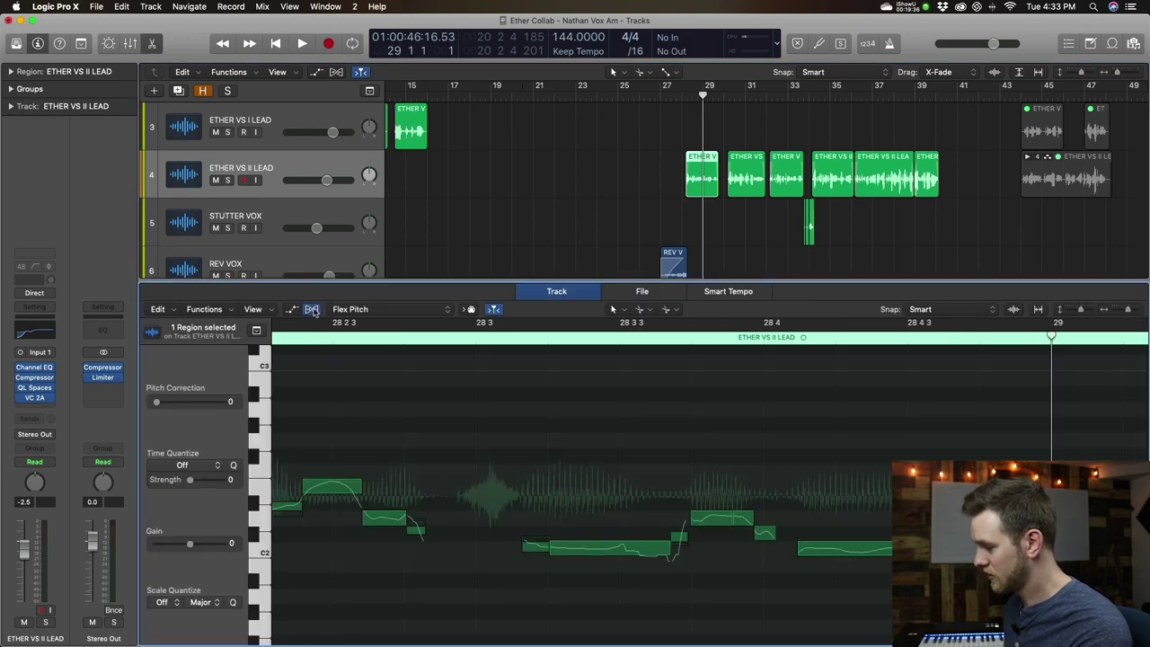
- Examine the Flex Pitch notes across the first ETHER VS II LEAD region and audition one of the notes after bar 29
scroll(484, 446, "down", 8)
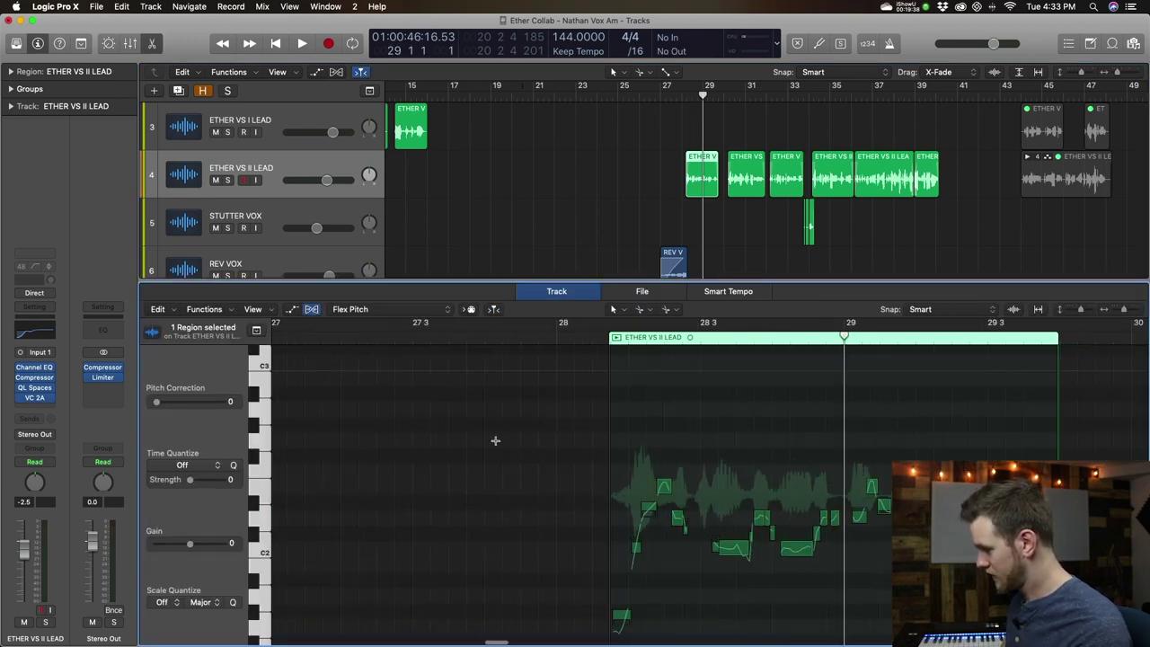
scroll(594, 419, "up", 6)
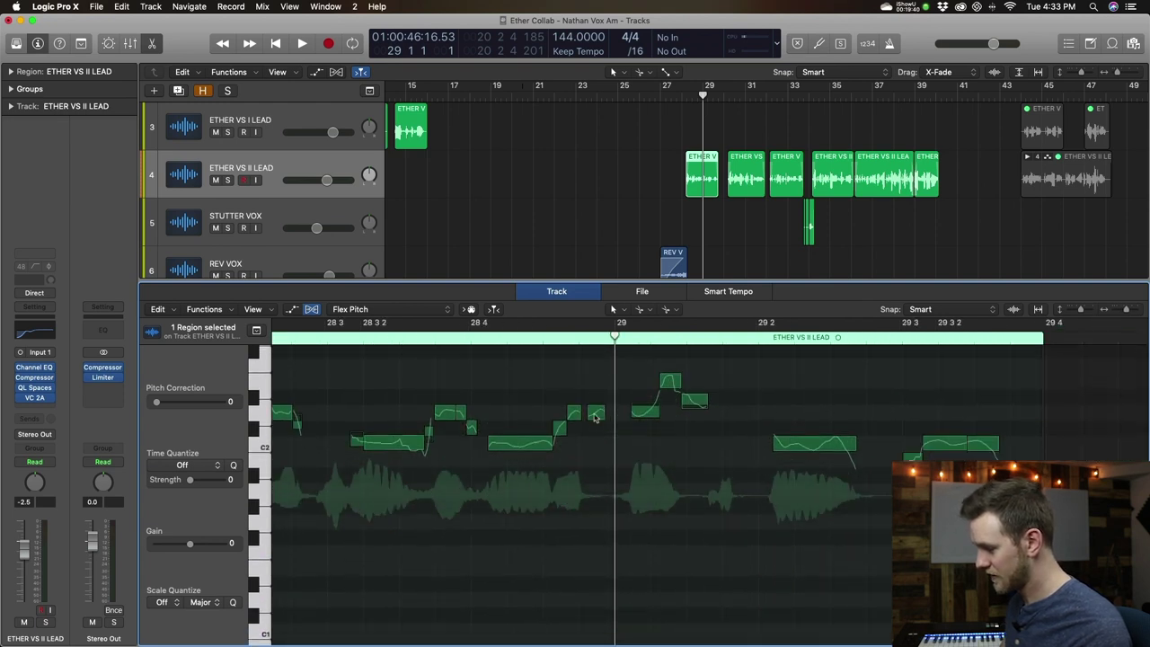
scroll(594, 423, "left", 3)
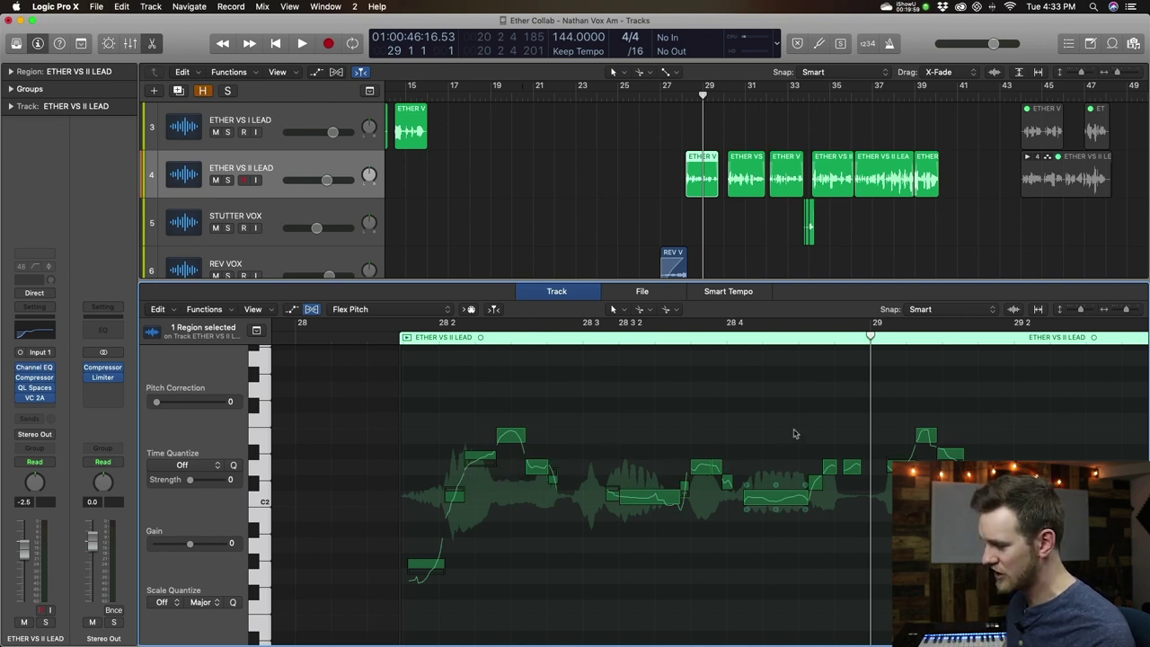
scroll(777, 485, "right", 5)
left_click_drag(776, 506, 770, 505)
left_click(746, 459)
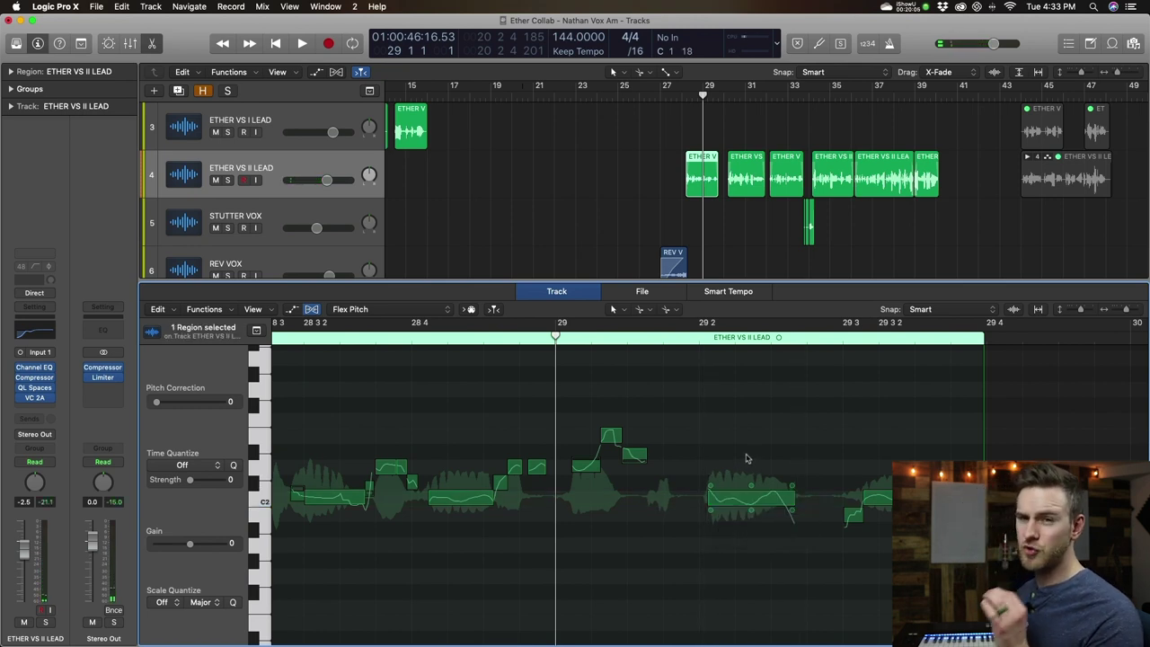
scroll(746, 460, "left", 5)
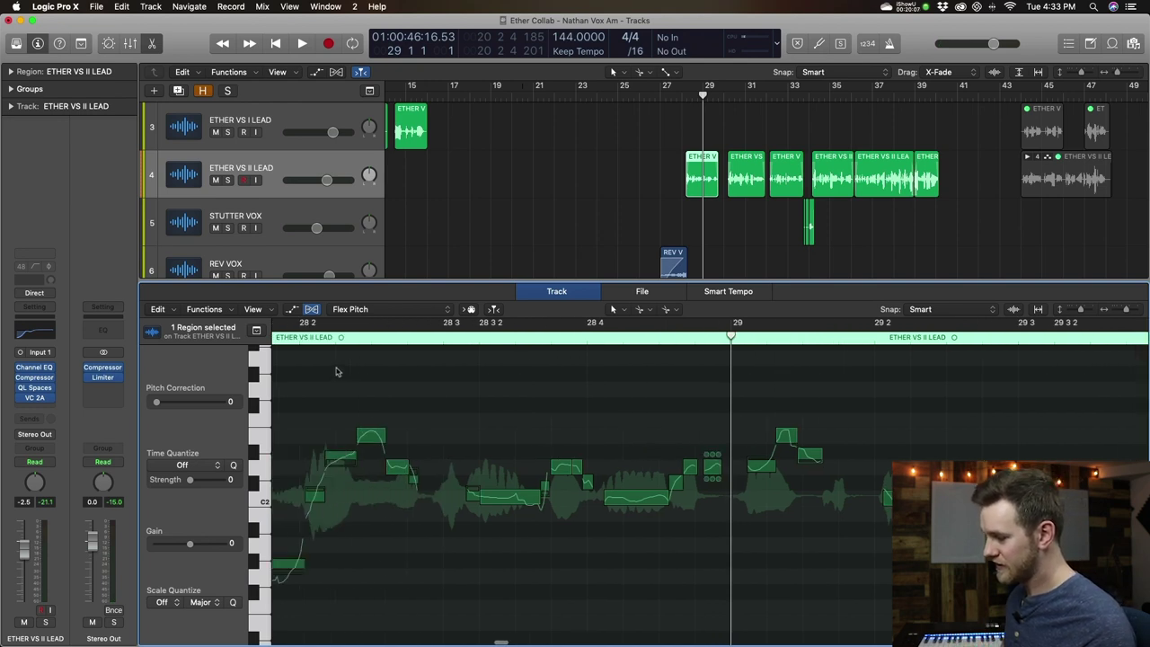
- Play the ETHER VS II LEAD vocal from just before its first region to bar 32, and deselect the region
left_click(390, 341)
scroll(534, 208, "left", 4)
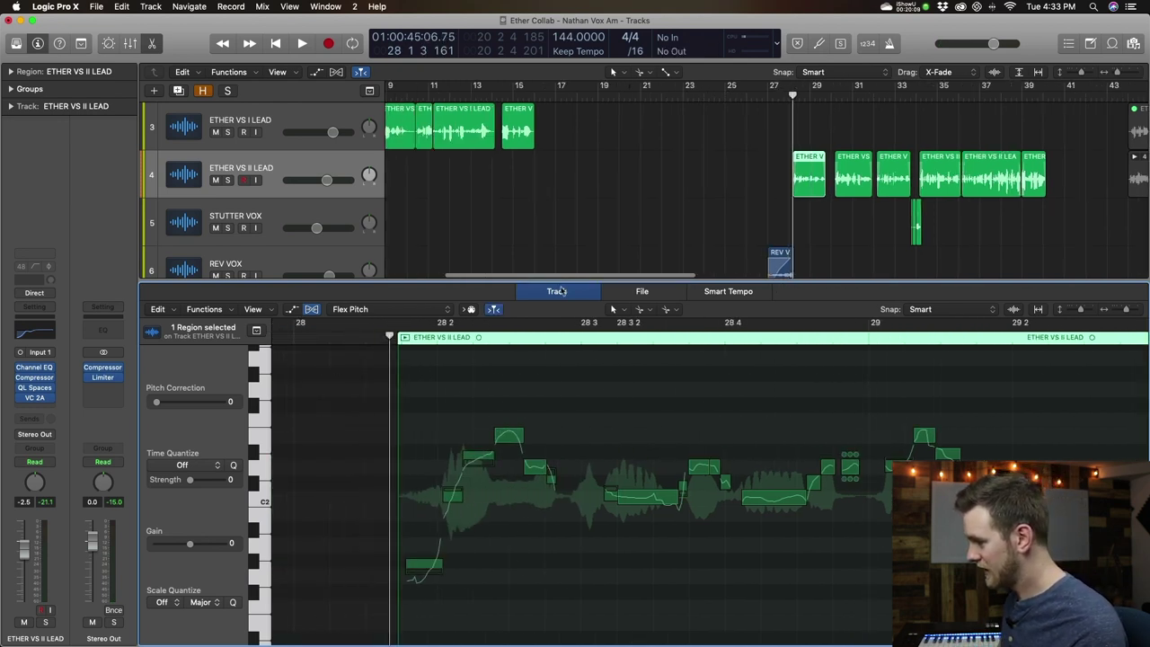
key("space")
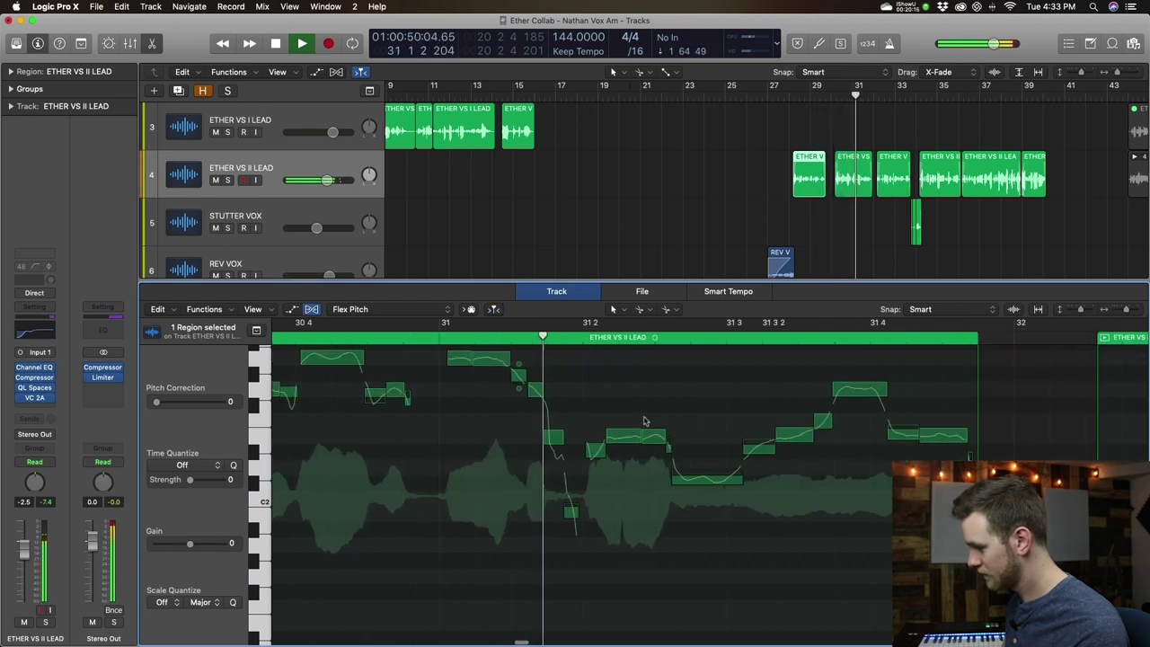
key("space")
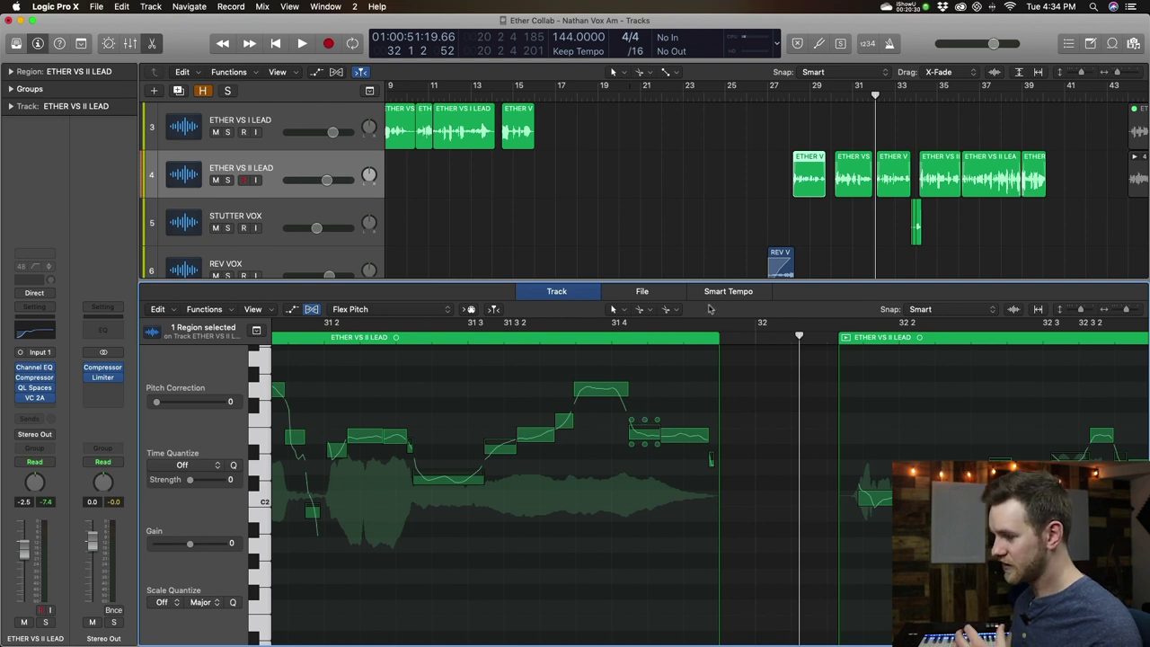
left_click(741, 210)
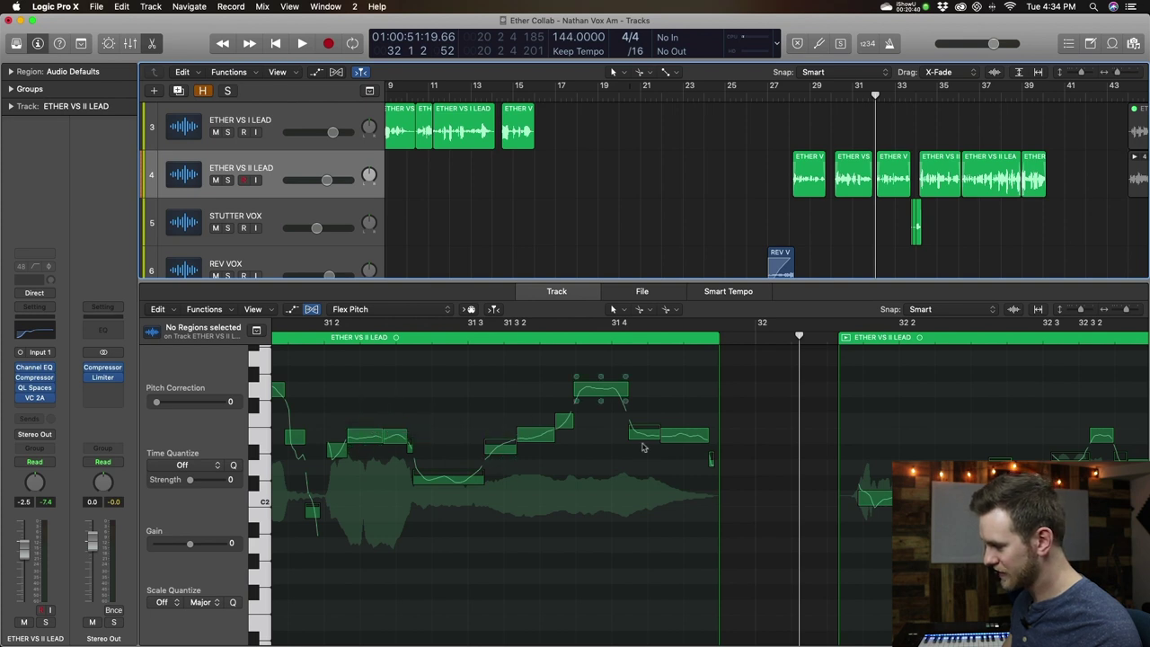
- Switch to GarageBand and hide the audio editor of the Bright Vocal track
scroll(636, 431, "left", 10)
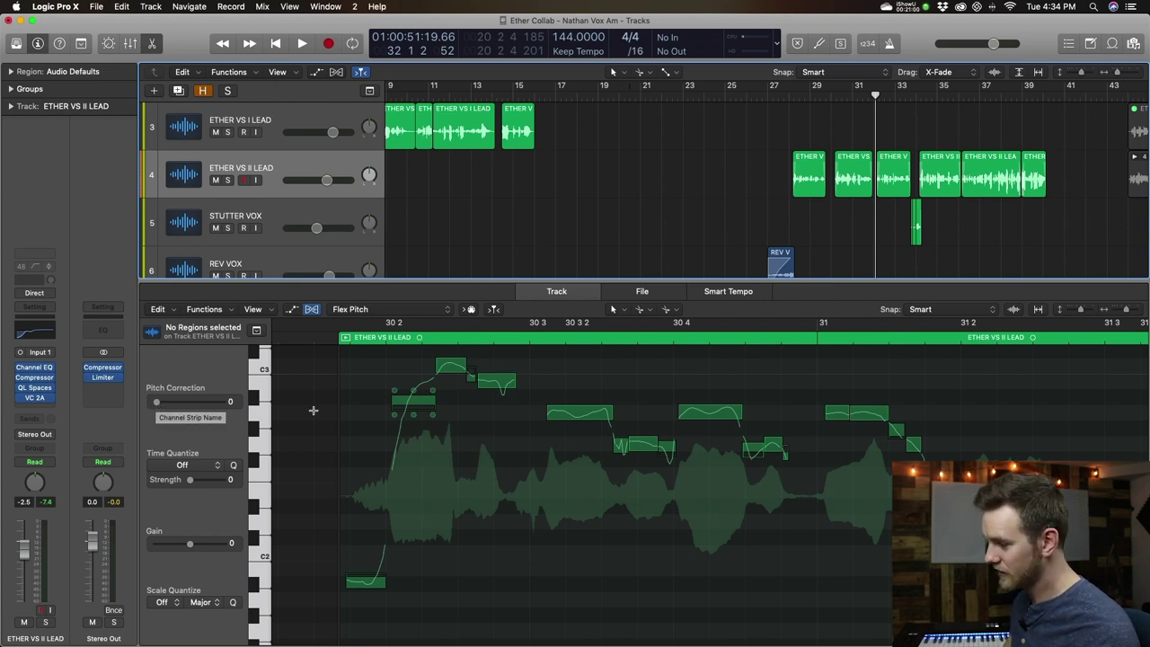
left_click(455, 460)
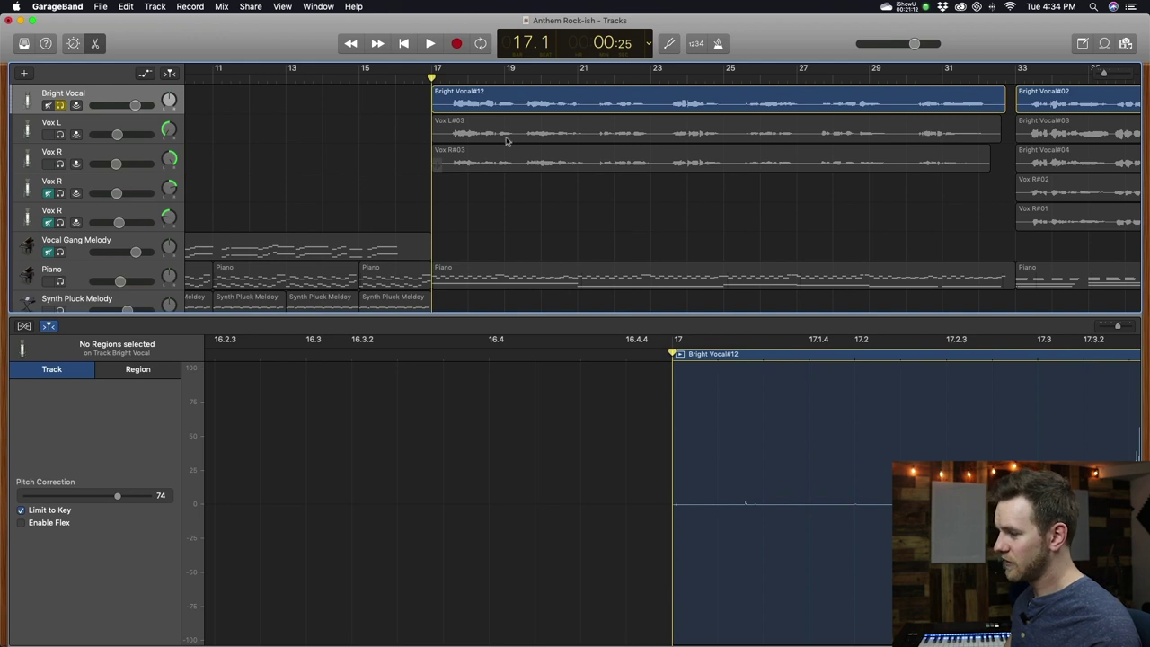
left_click(479, 108)
key("e")
left_click(318, 162)
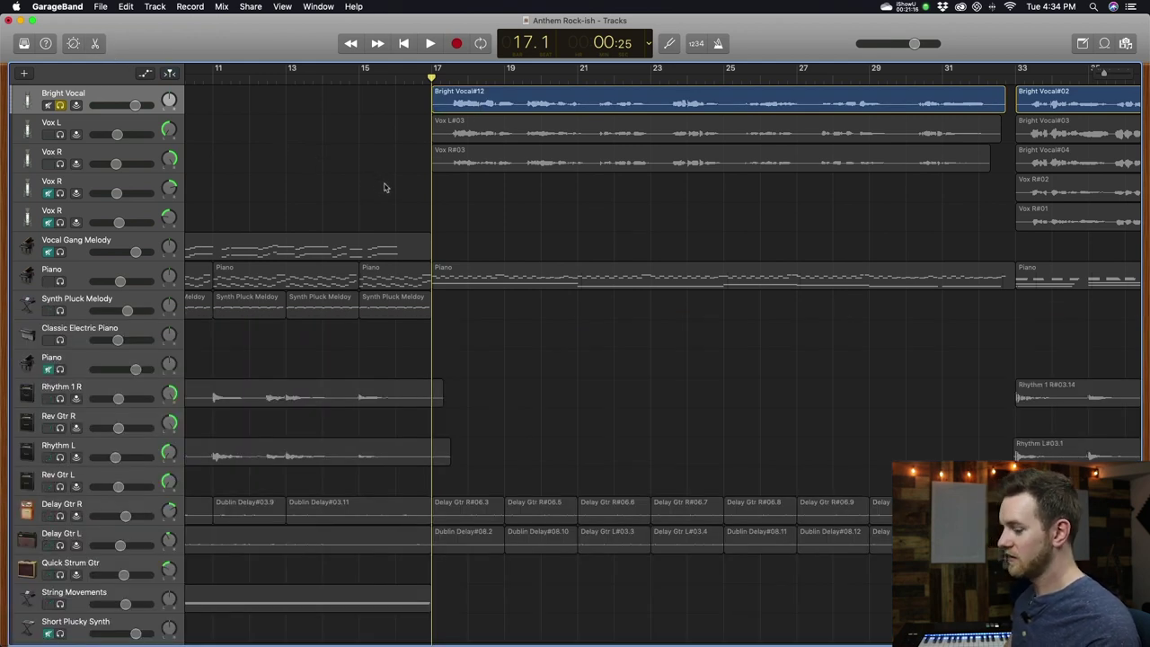
- Select the Delay Gtr R track among the guitar tracks below the vocals
scroll(491, 223, "left", 1)
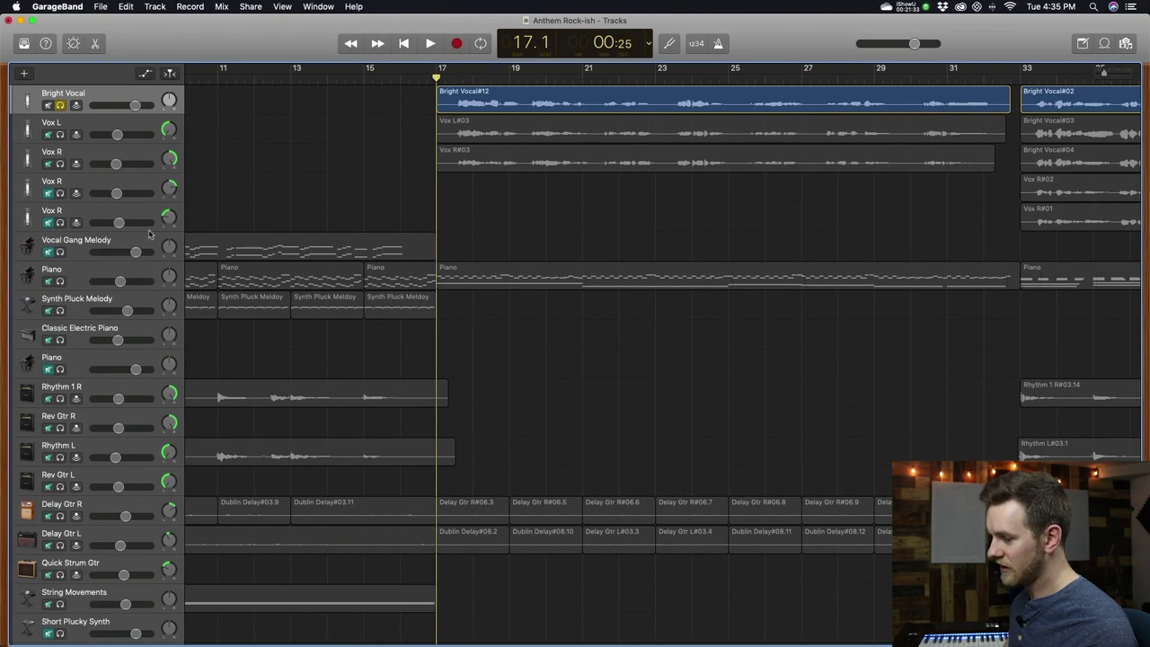
scroll(105, 288, "down", 5)
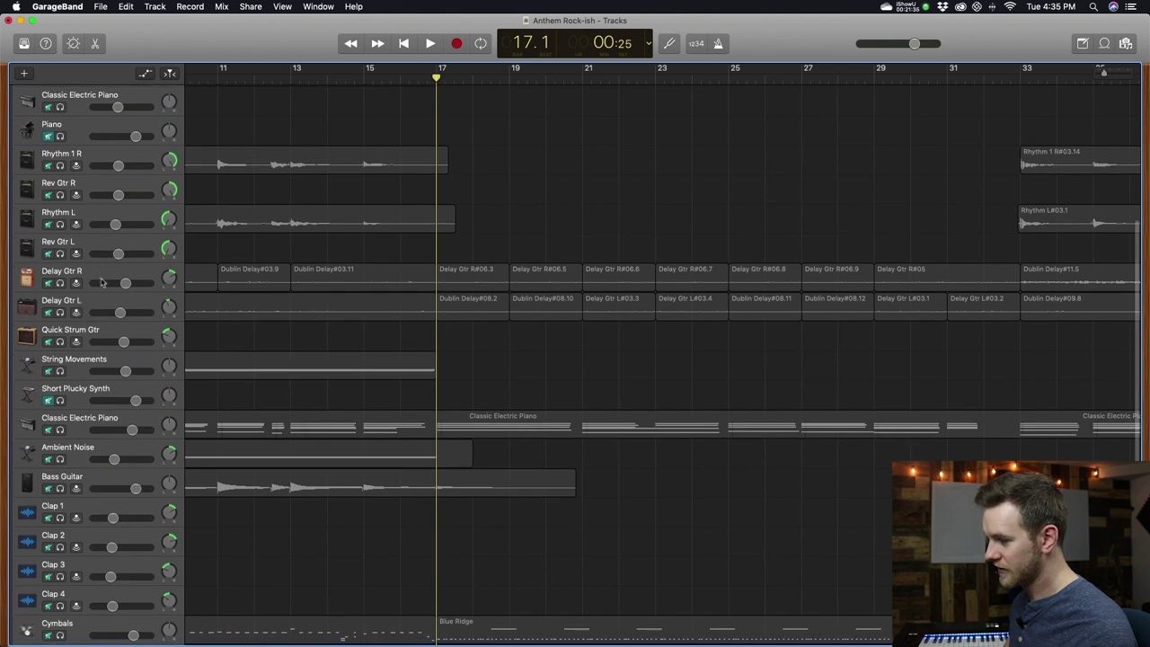
left_click(115, 288)
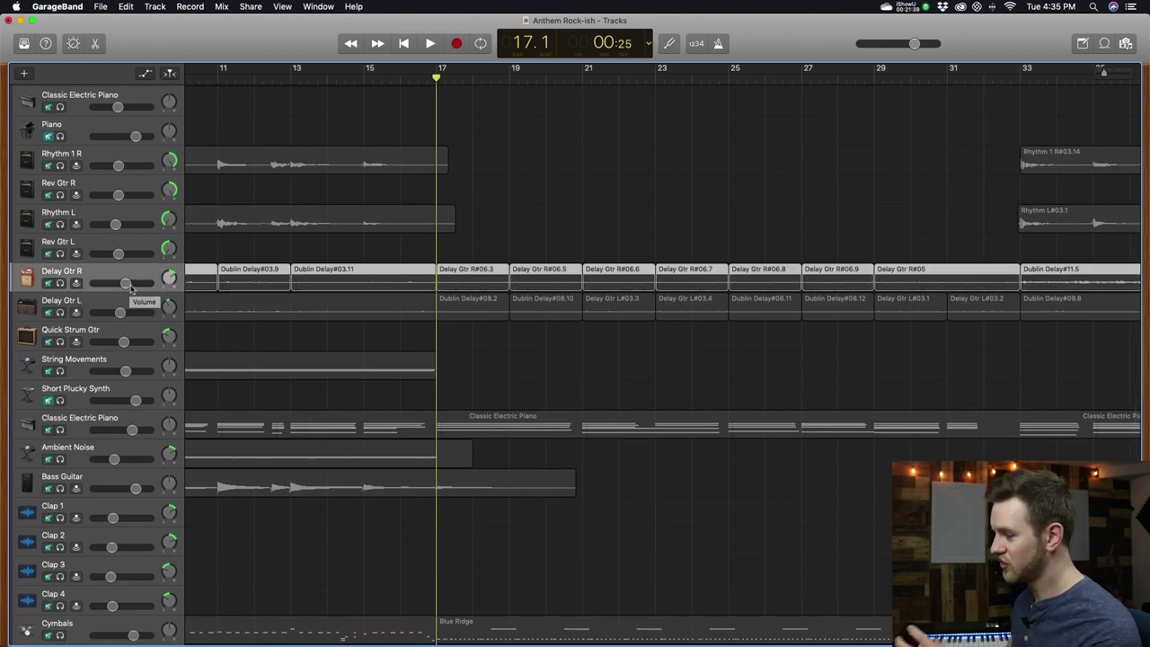
- Switch to Logic Pro X, hide the audio editor and select the DIRRRTY BASS L track
left_click(501, 243)
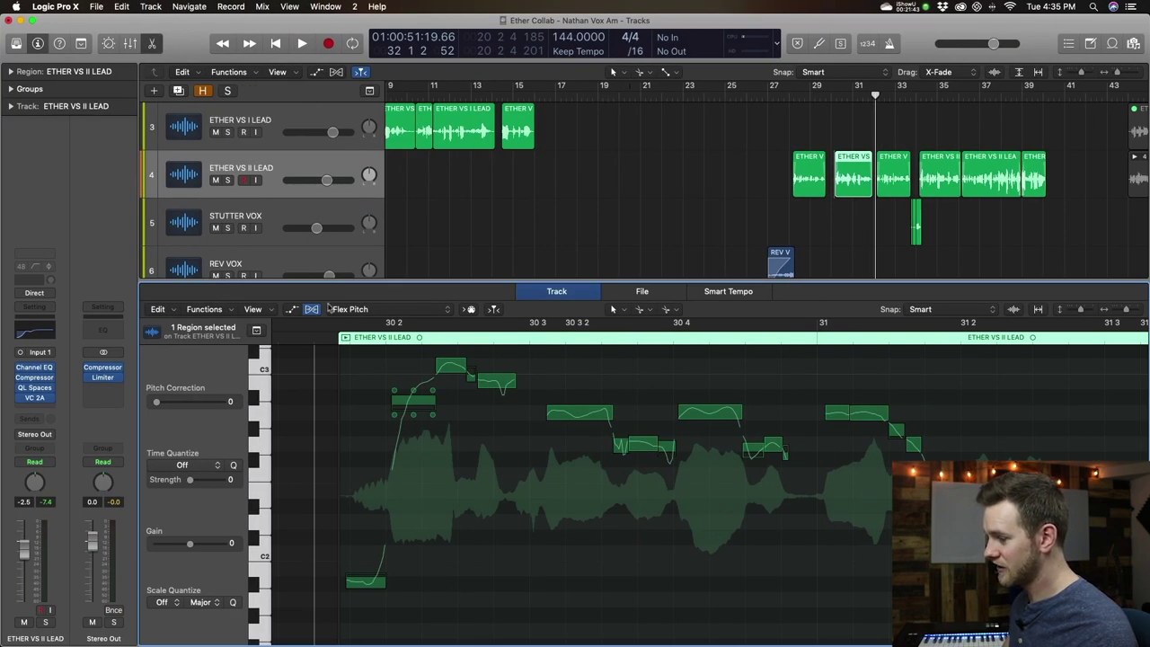
left_click(152, 43)
scroll(301, 231, "down", 20)
left_click(271, 168)
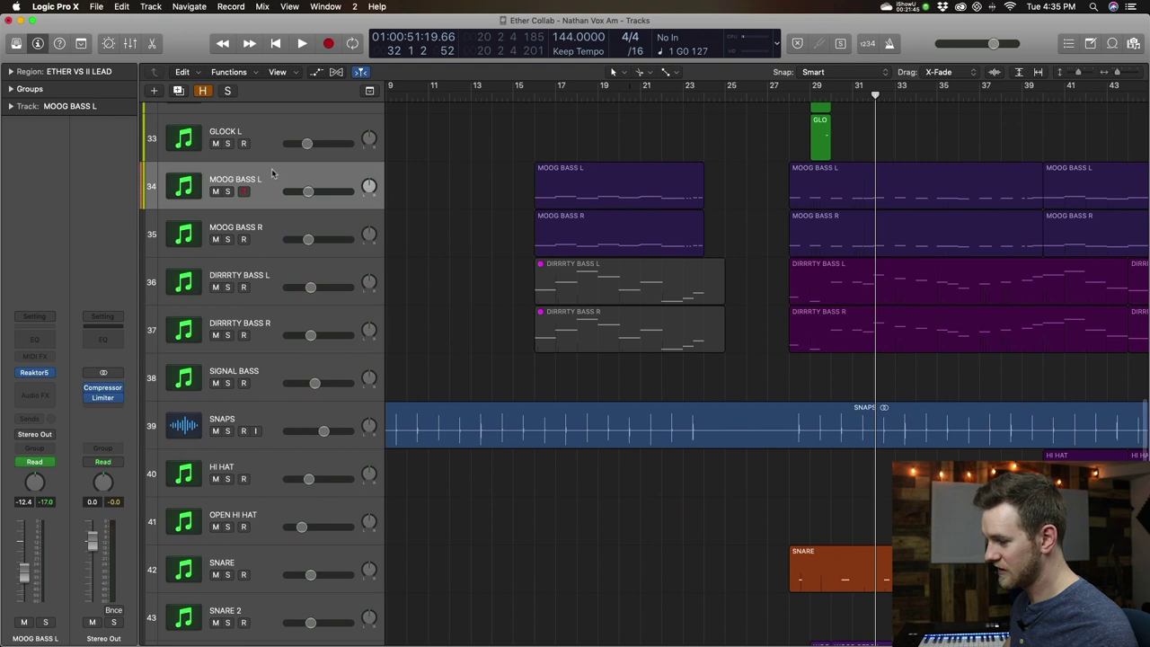
scroll(275, 323, "up", 3)
left_click(277, 350)
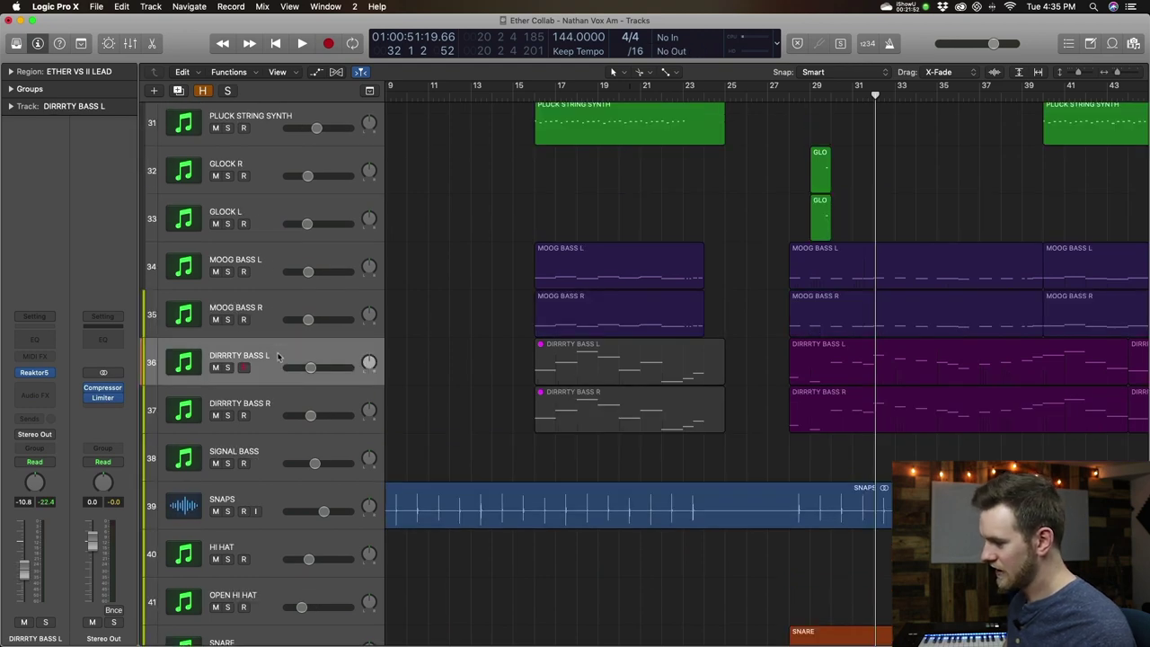
left_click(278, 399)
left_click(274, 364)
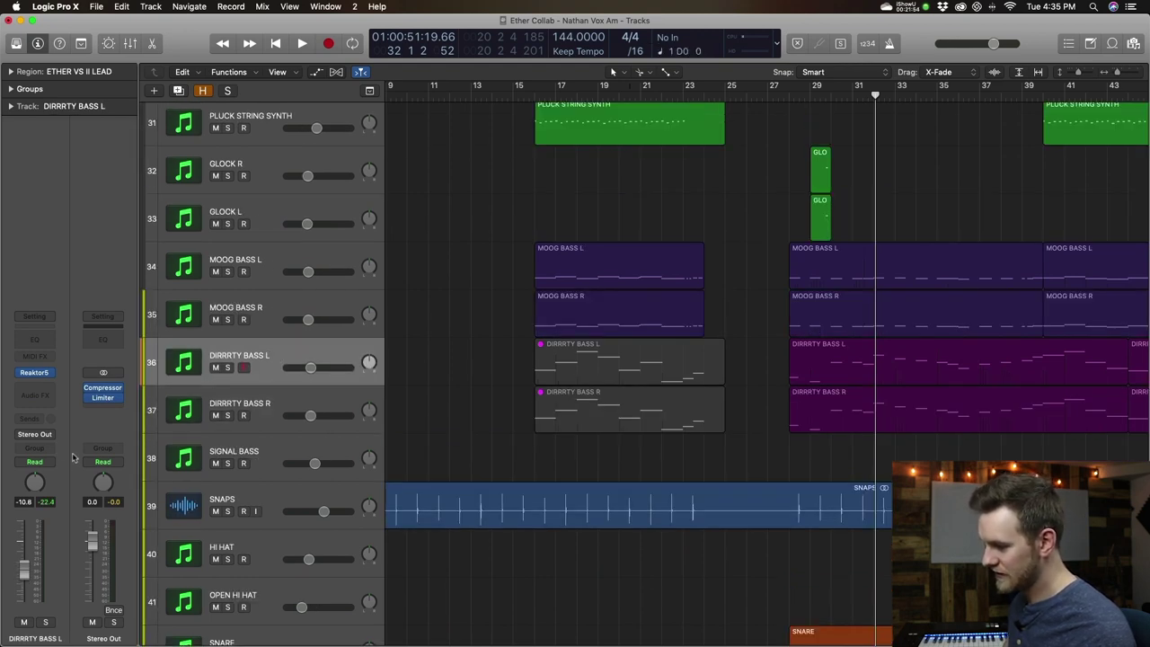
- Assign the DIRRRTY BASS L track to a new group 4 named Bass Dirty
left_click(49, 449)
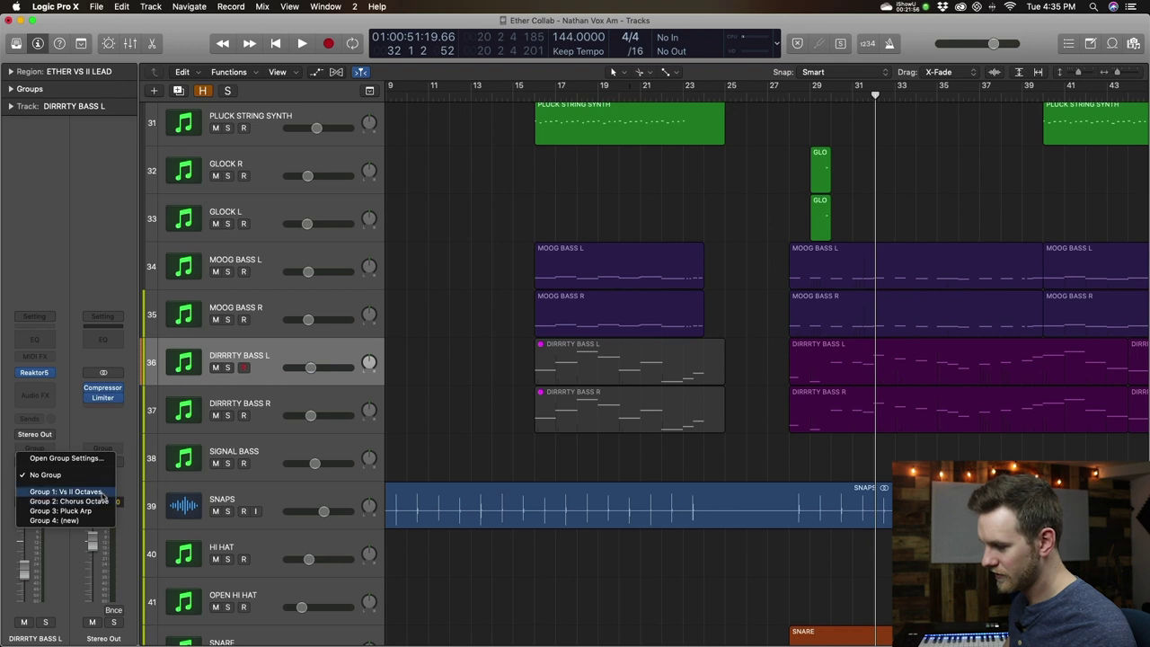
left_click(65, 521)
type("Bass Dirty")
key("Return")
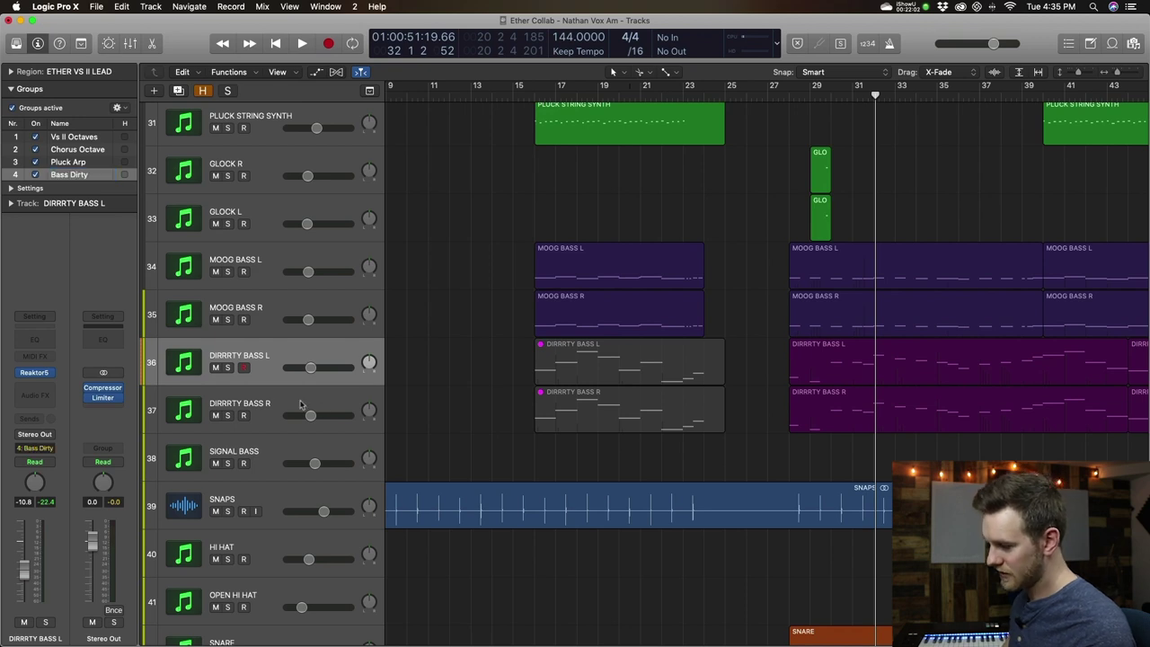
- Add the DIRRRTY BASS R track to the Bass Dirty group and try the linked volume on its fader
left_click(315, 409)
left_click(35, 447)
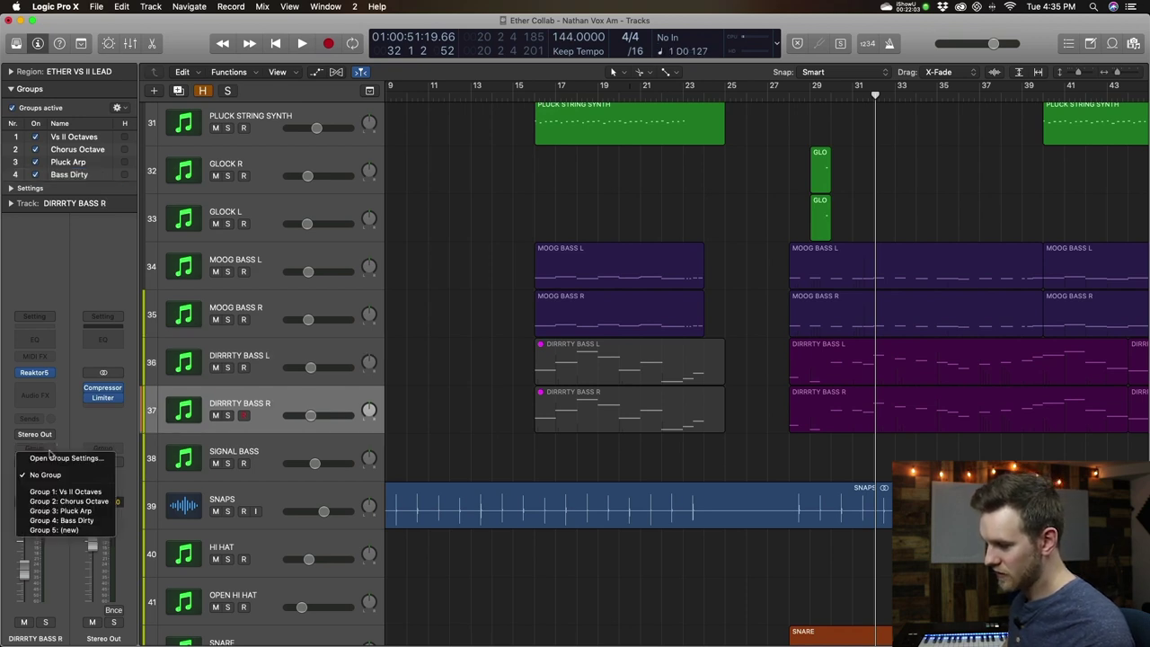
left_click(74, 521)
left_click_drag(310, 416, 311, 416)
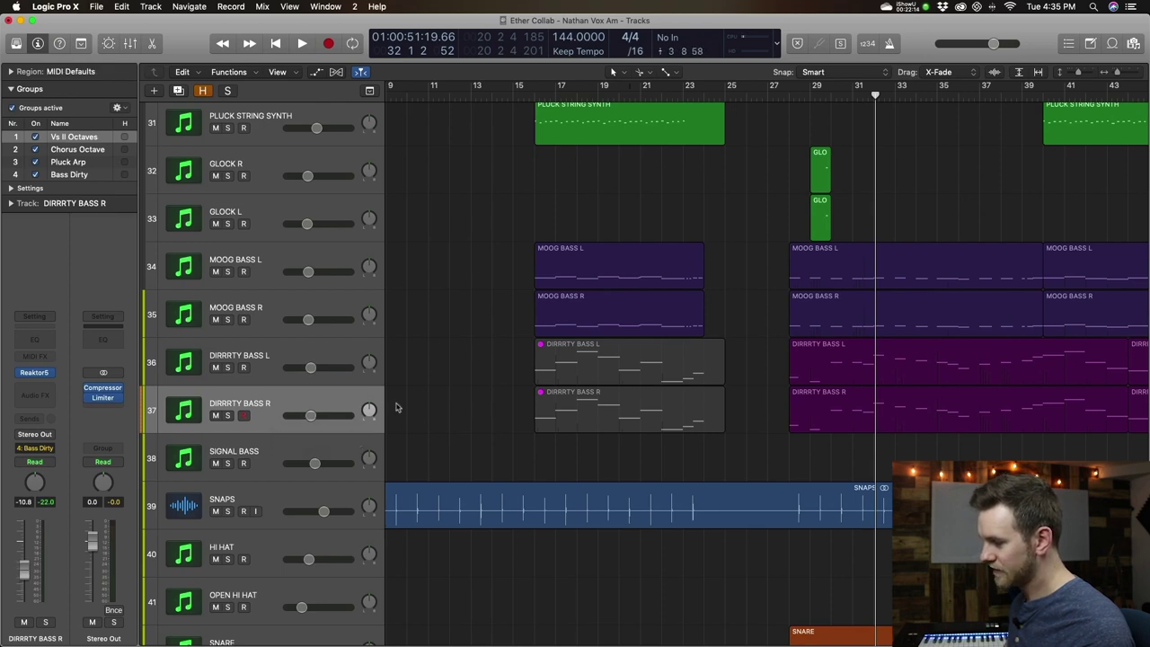
- Set the automation mode of the DIRRRTY BASS R track to Latch
key("2")
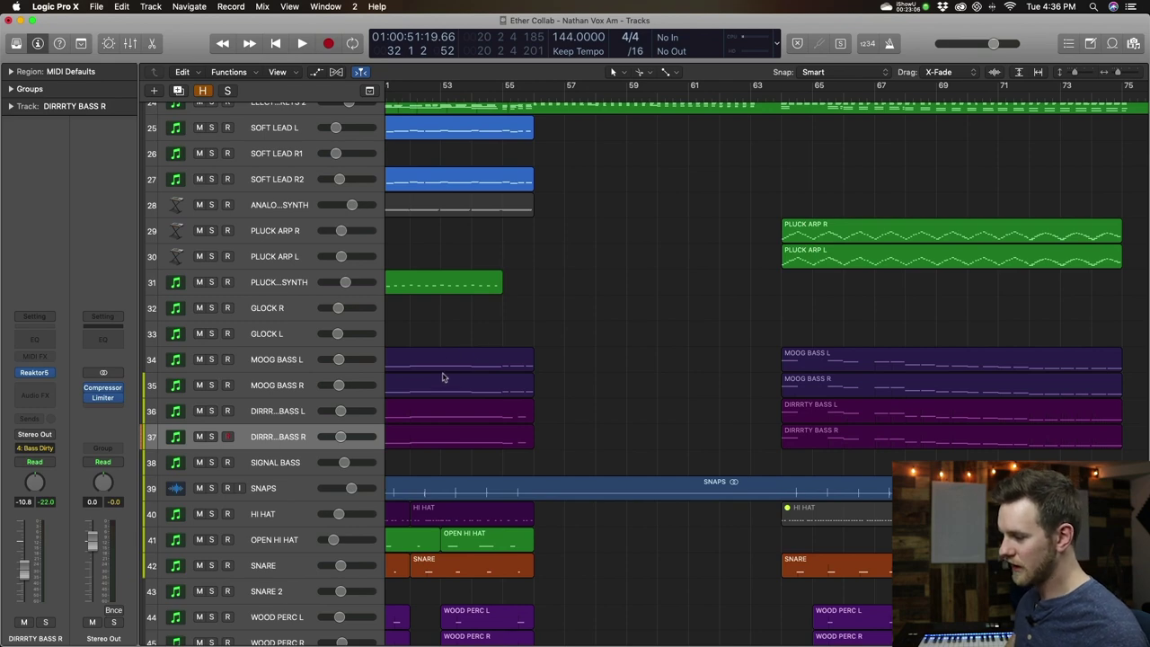
left_click(278, 437)
left_click(34, 462)
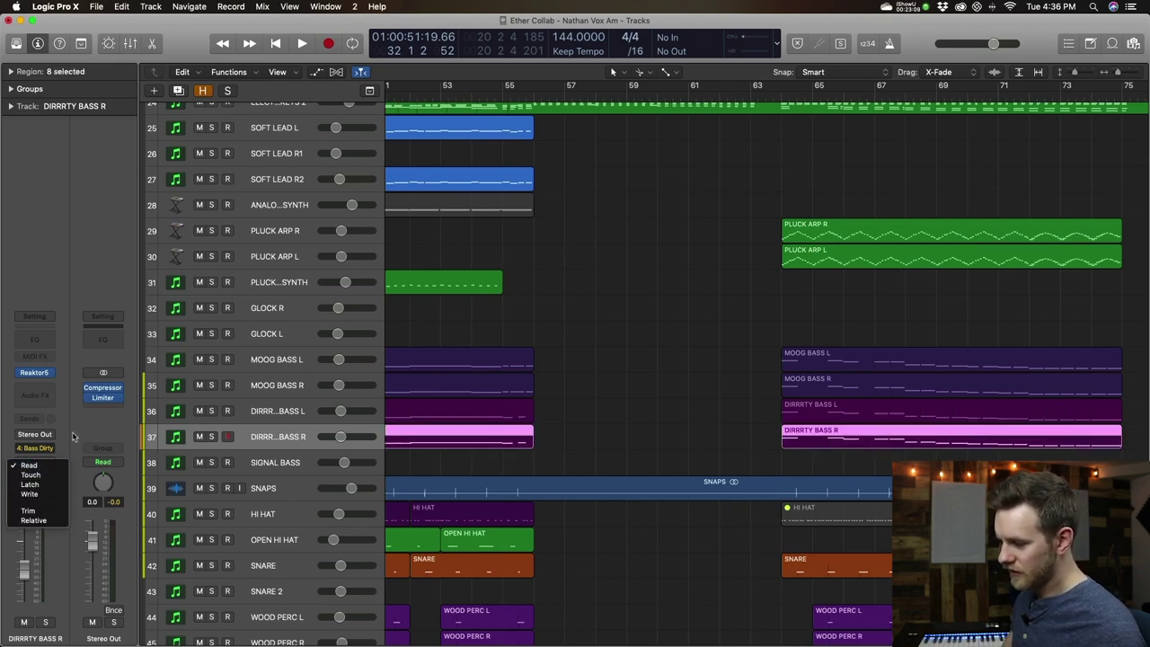
left_click(73, 437)
left_click(38, 43)
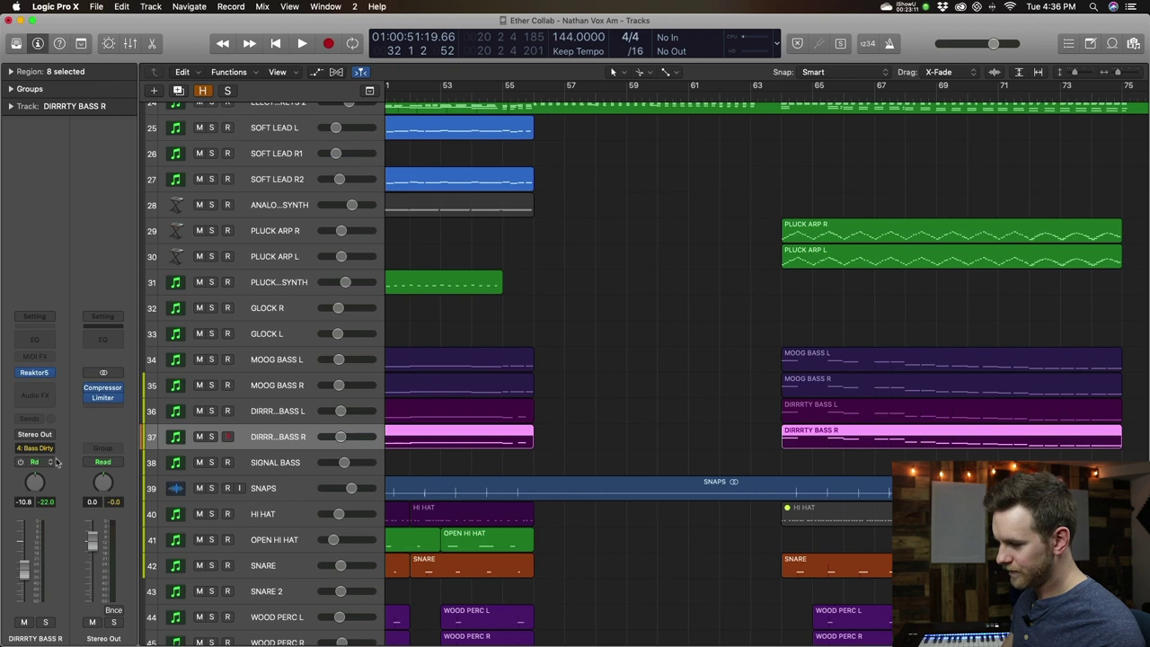
left_click(34, 466)
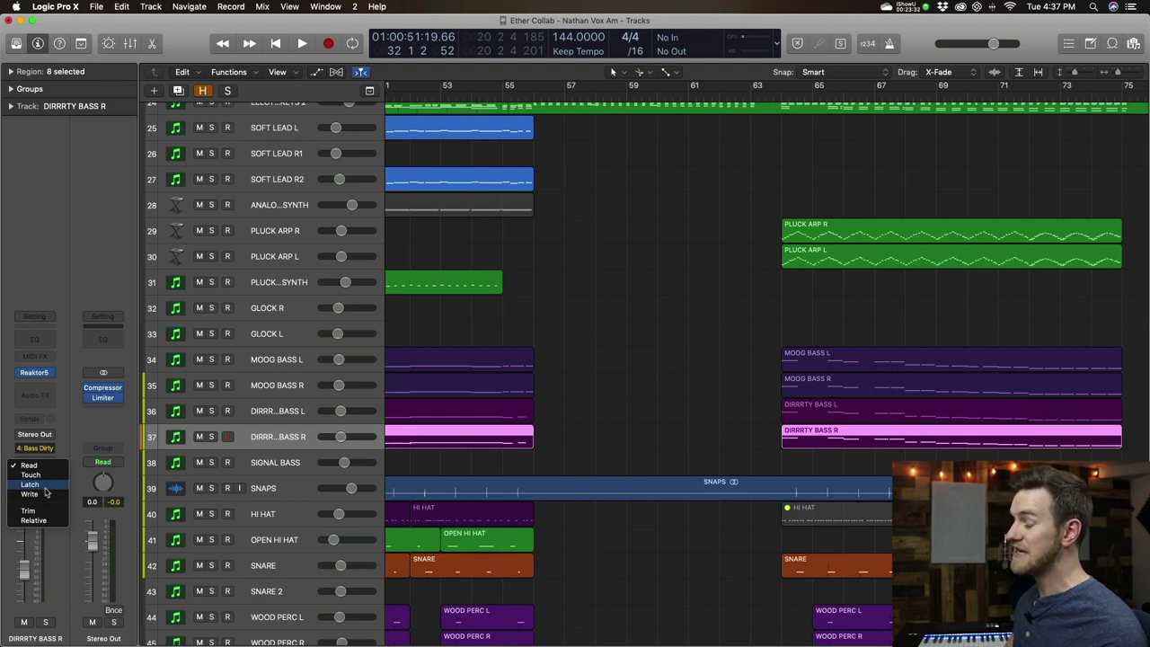
left_click(45, 490)
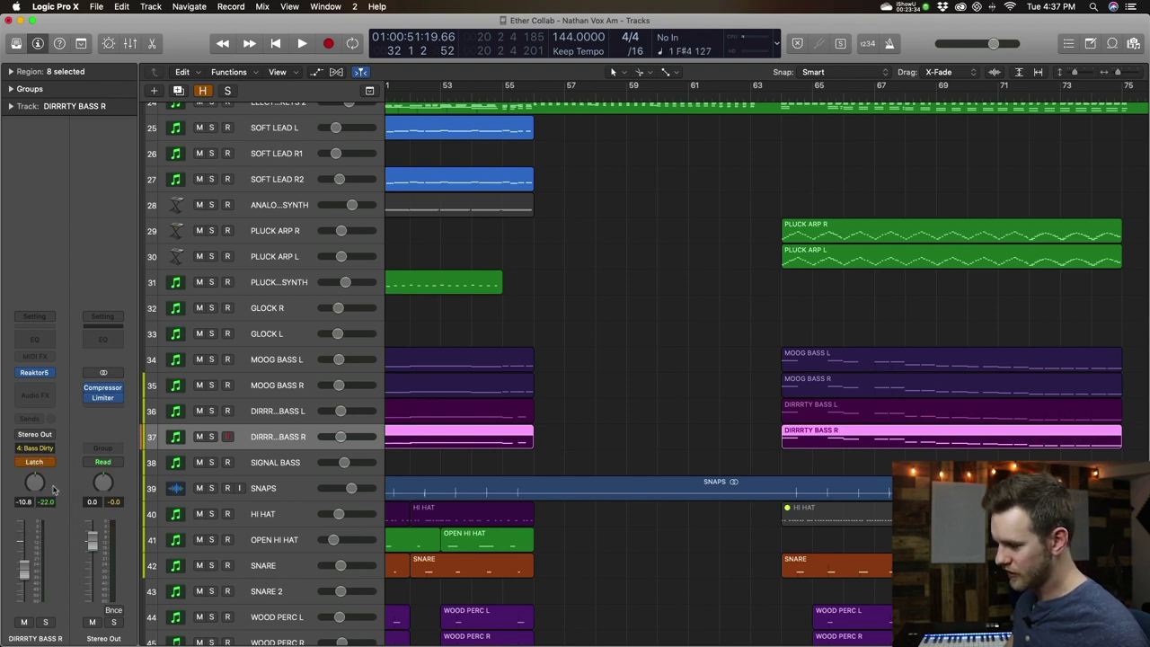
- Insert a Channel EQ on the DIRRRTY BASS R track and solo the track
scroll(878, 141, "left", 3)
scroll(879, 141, "left", 5)
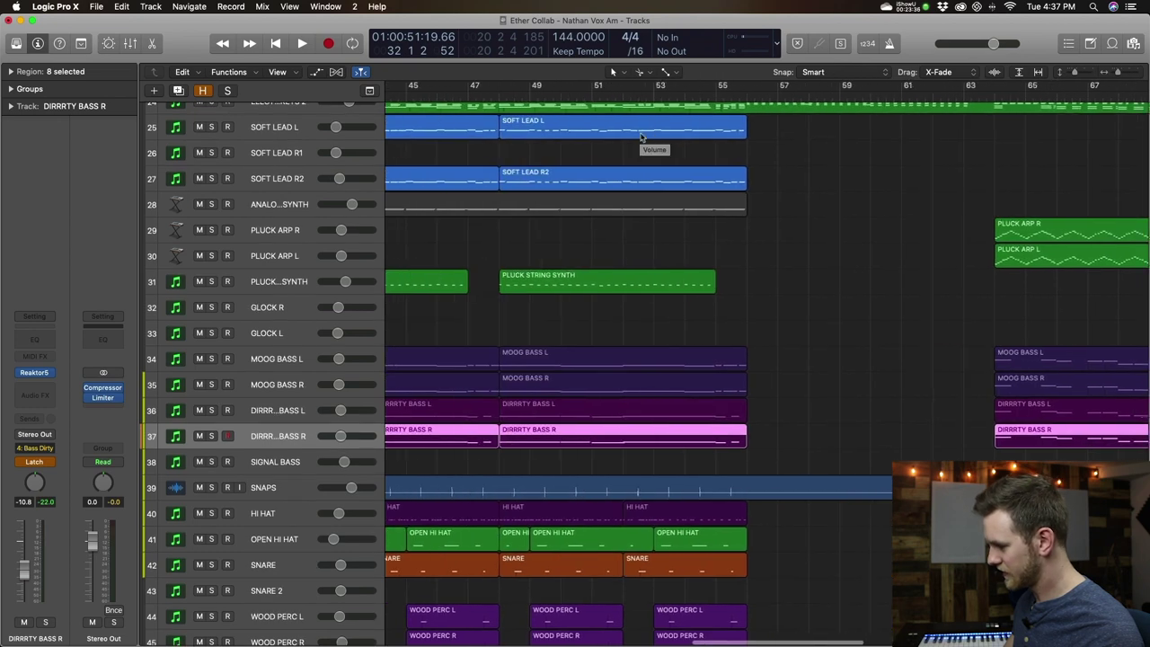
left_click(50, 340)
left_click_drag(229, 48, 484, 36)
key("s")
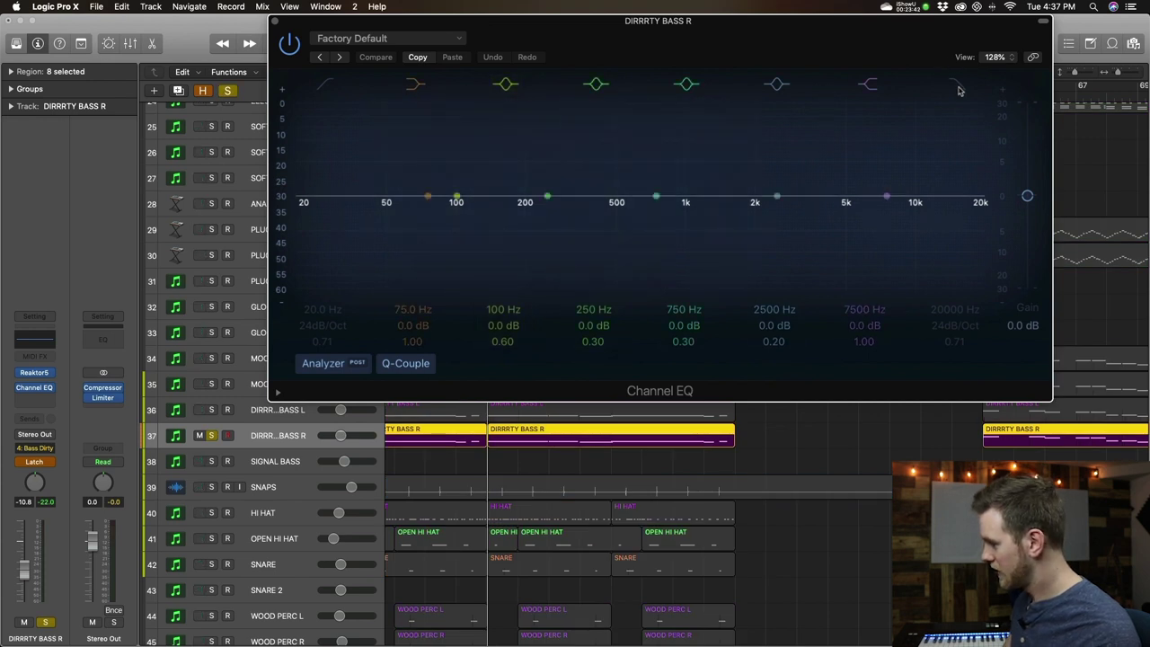
- Enable the EQ's high cut band and record sweeps of its frequency during playback from bar 48 to 56
left_click(945, 288)
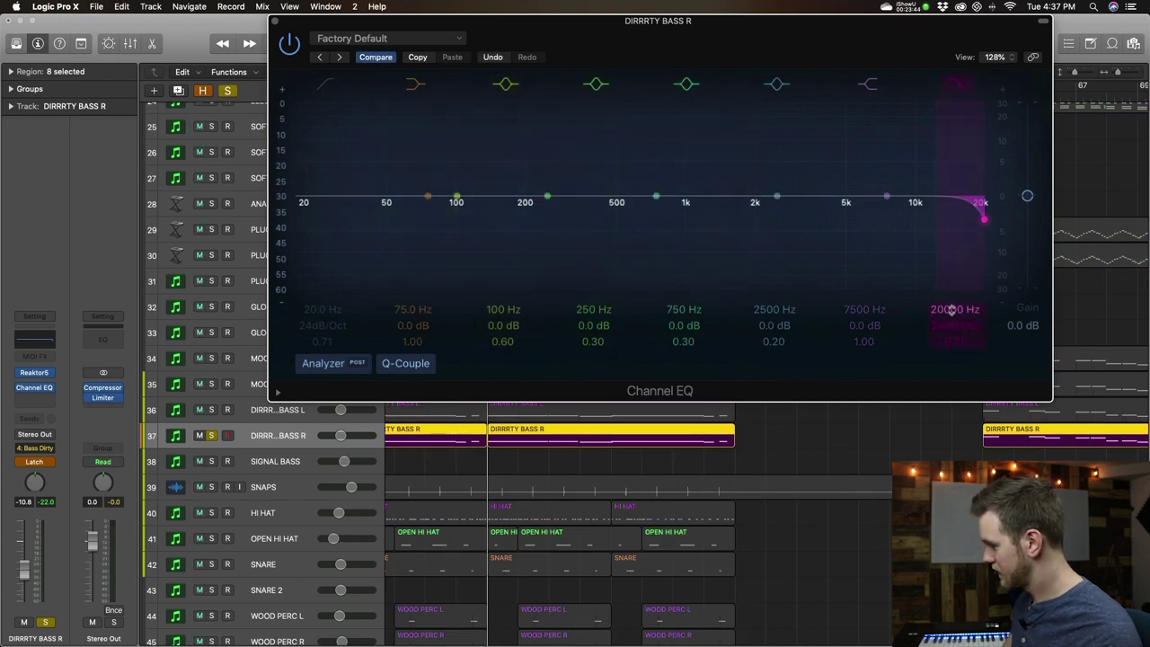
key("space")
mouse_move(951, 309)
left_mouse_down()
mouse_move(952, 396)
mouse_move(951, 310)
left_mouse_up()
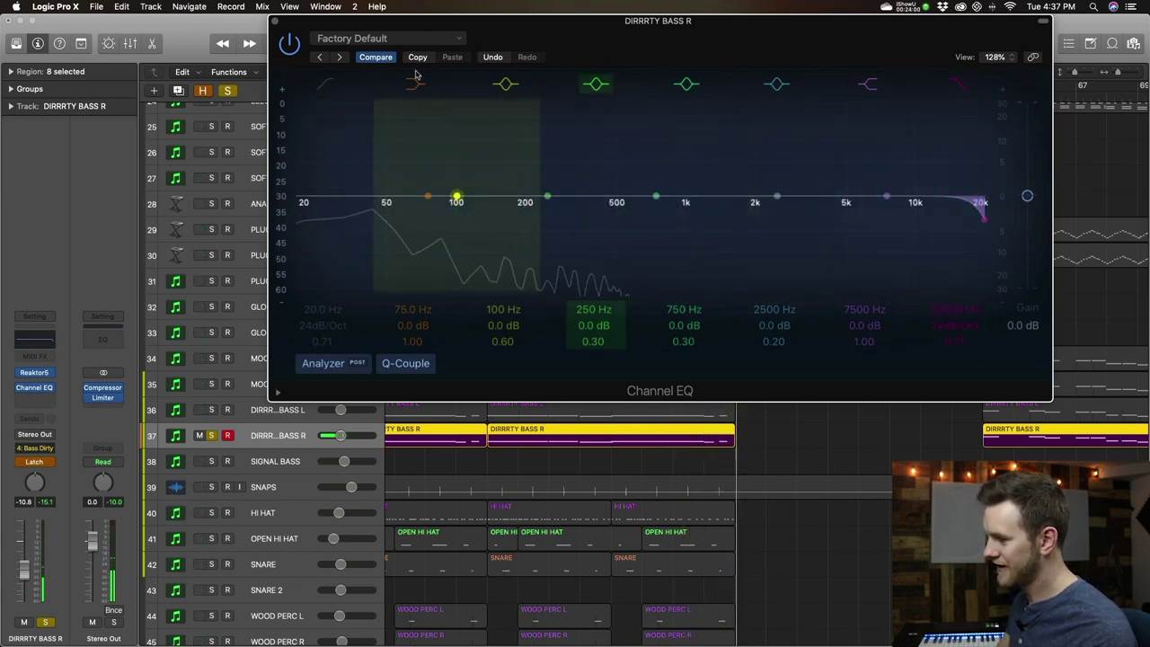
- Close the EQ, display the High Cut Frequency automation on DIRRRTY BASS R and set its automation mode to Read
key("v")
key("a")
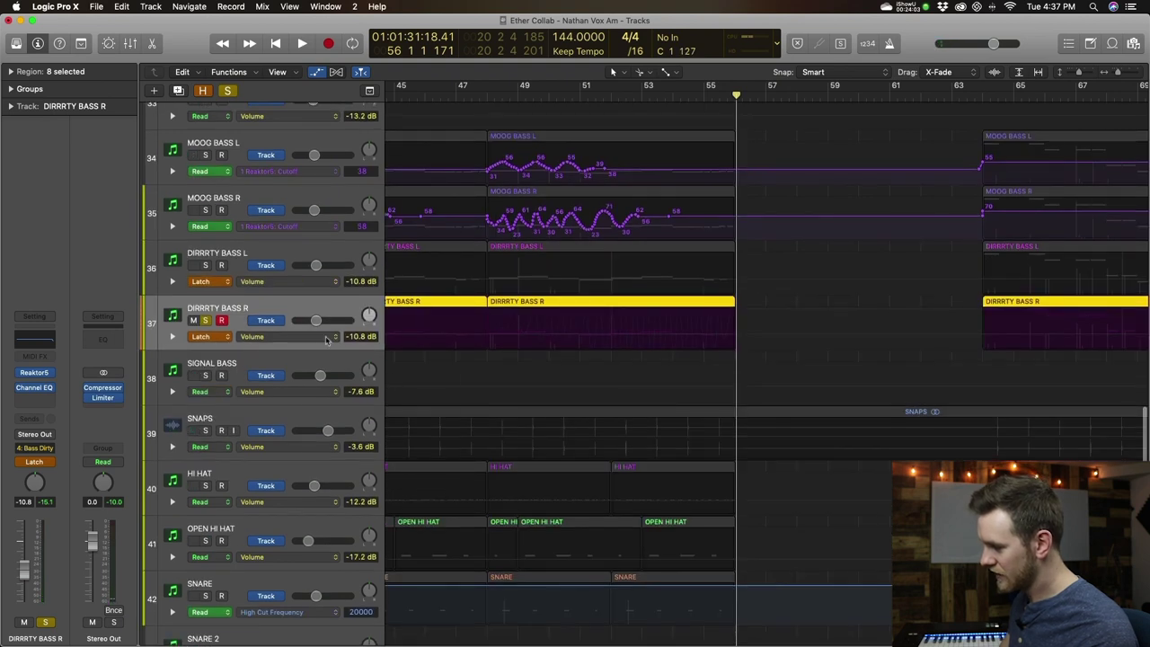
left_click(326, 339)
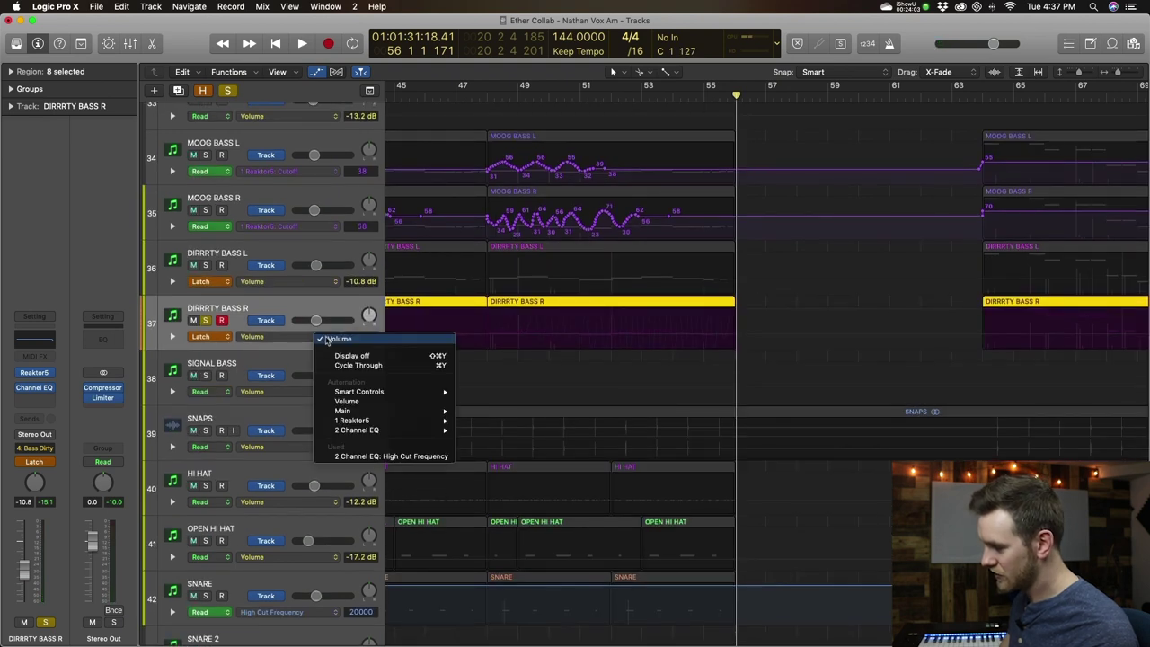
left_click(393, 454)
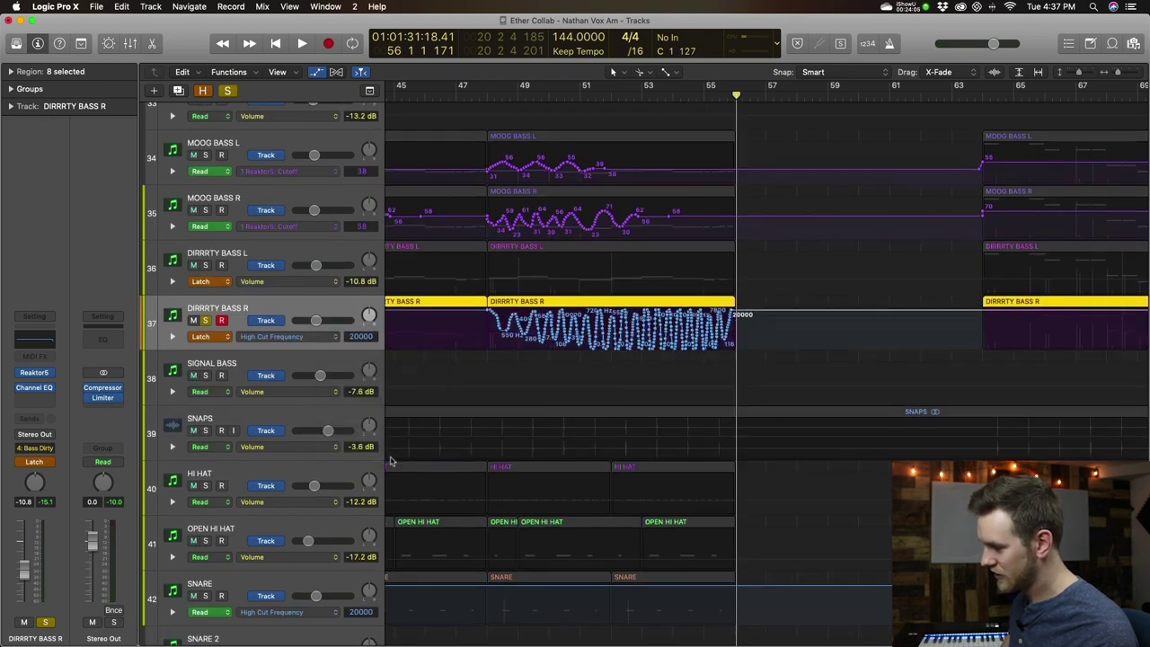
left_click(220, 338)
left_click(226, 316)
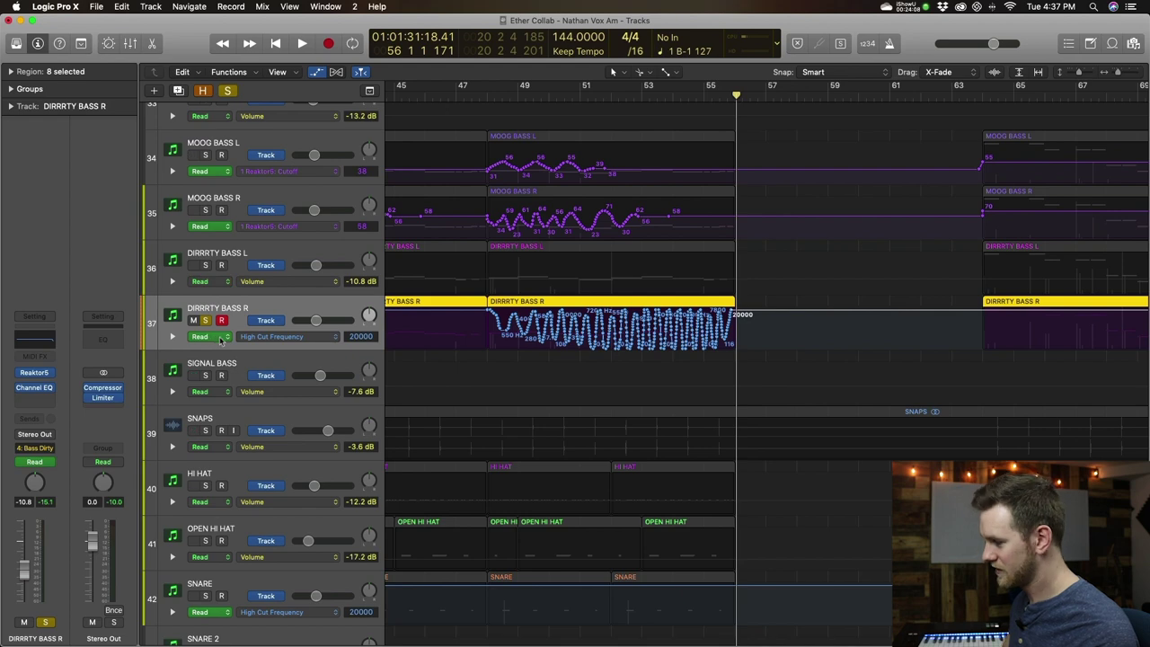
- Play the High Cut Frequency automation on DIRRRTY BASS R from bar 48 and try reshaping the curve between bars 48 and 49
key("super+Right")
scroll(482, 328, "left", 8)
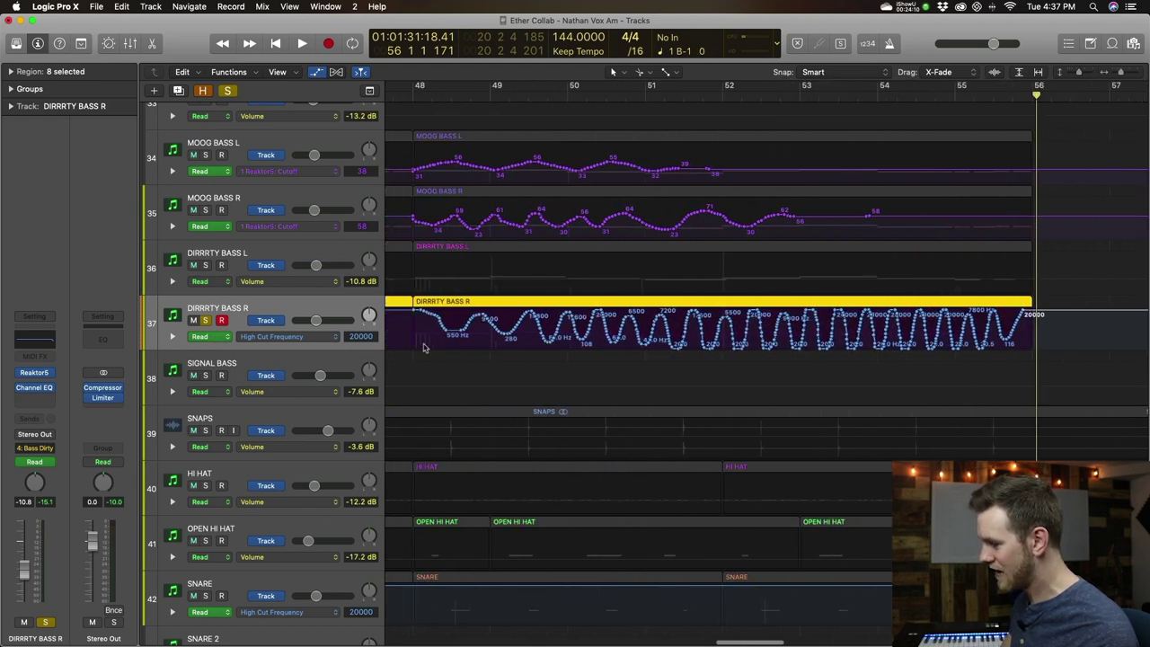
left_click(446, 96)
key("space")
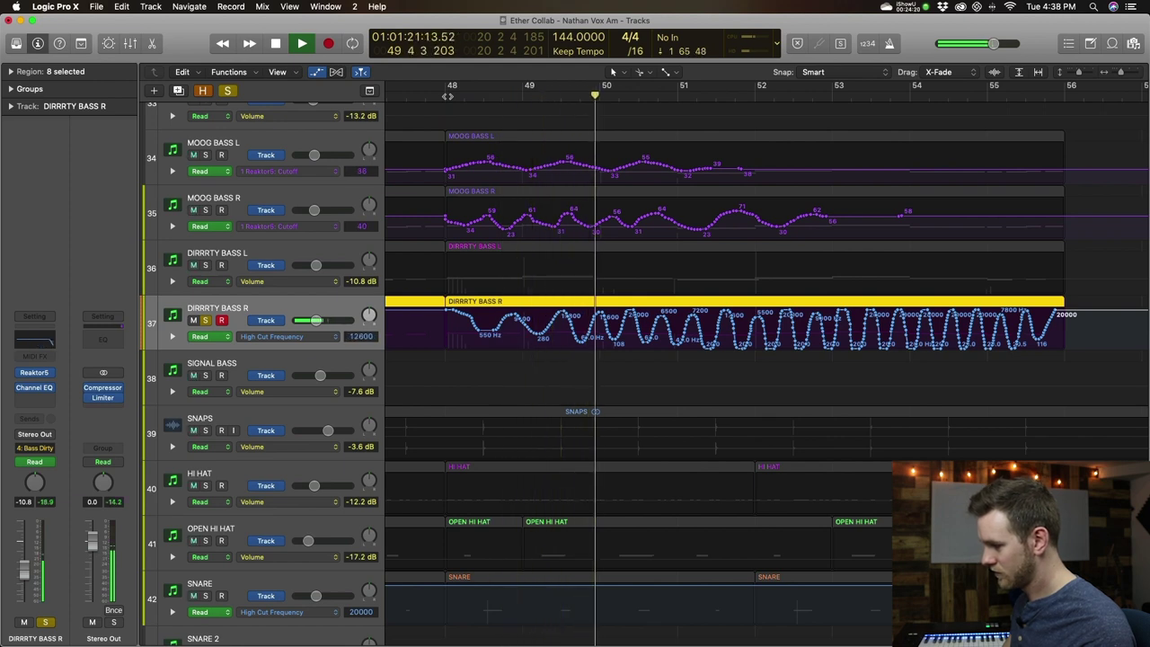
key("space")
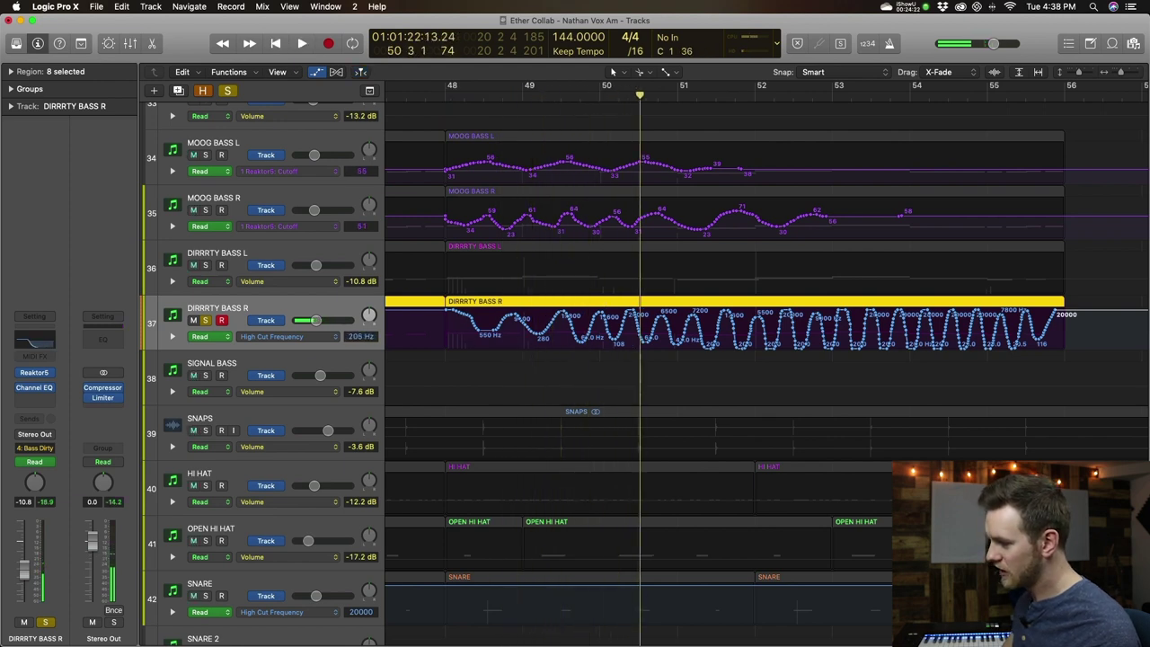
left_click(501, 318)
left_click_drag(502, 317, 449, 346)
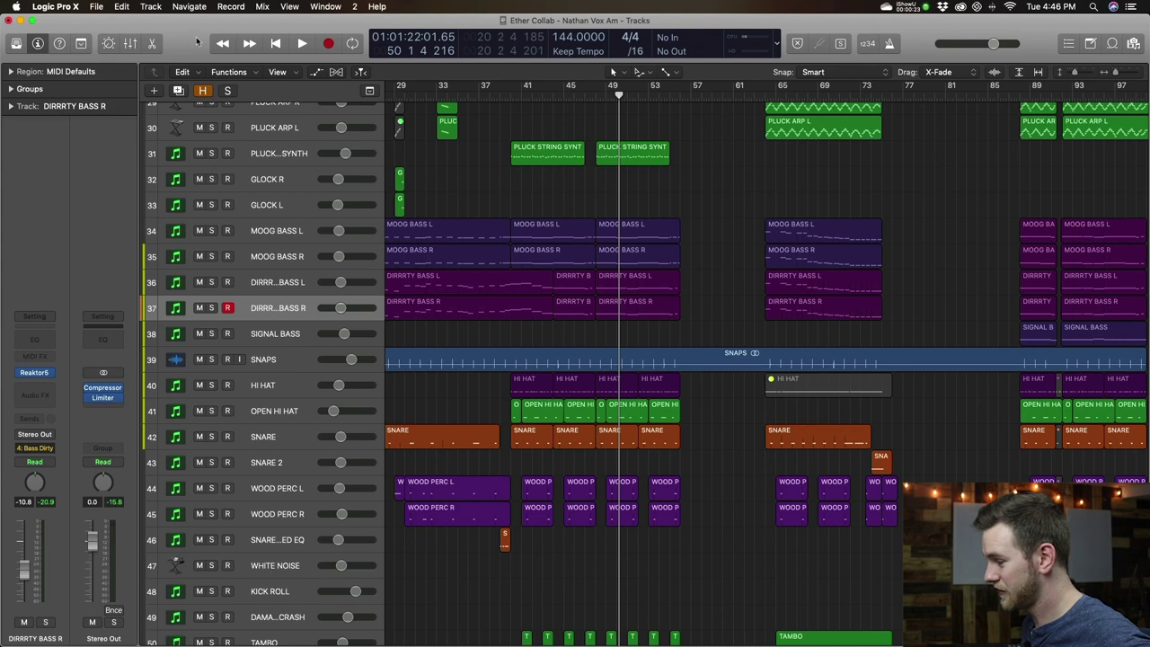
- Begin creating a new project alternative named Rough Draft, and cancel it without saving
left_click(98, 7)
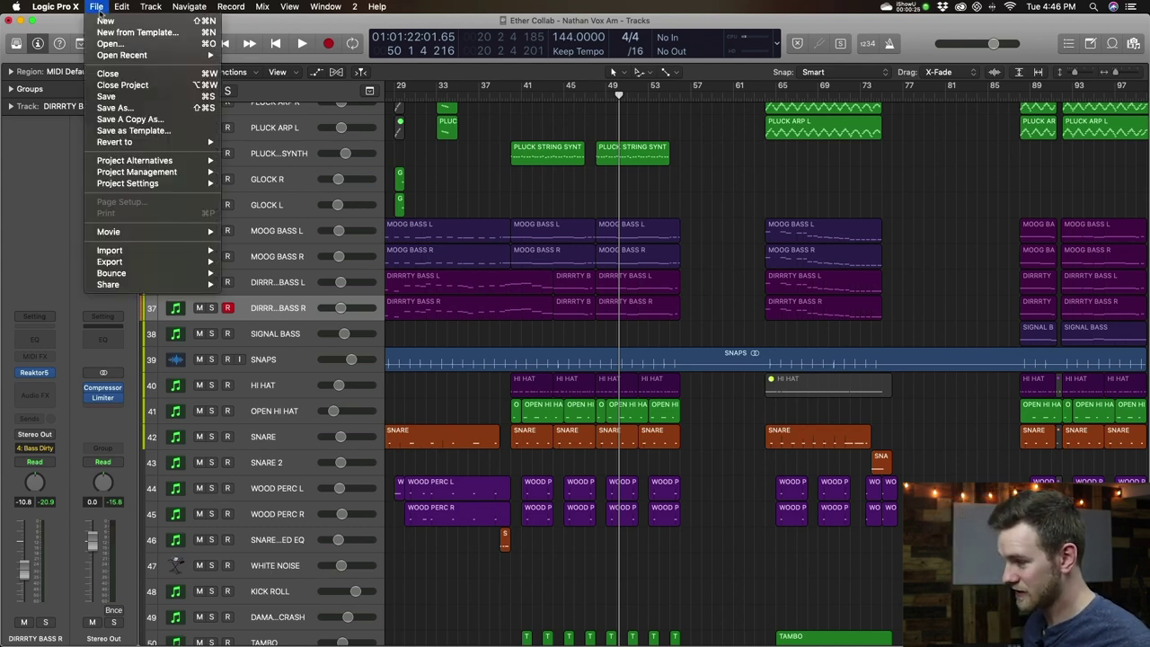
mouse_move(170, 161)
left_click(260, 161)
key("BackSpace")
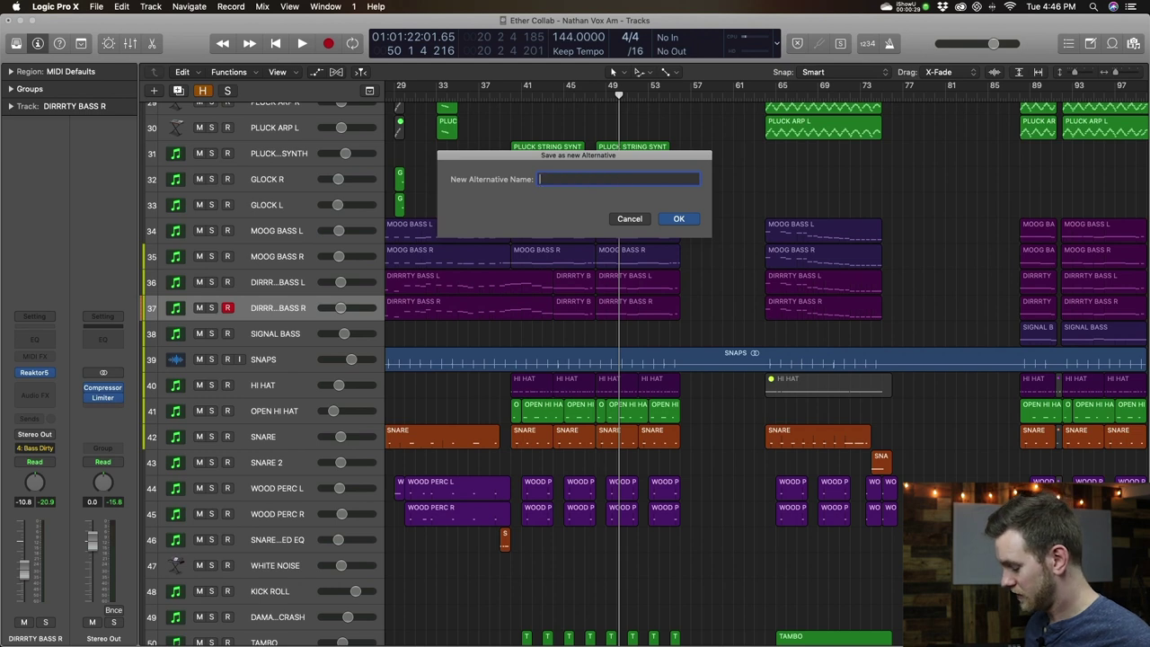
type("Rough Draf")
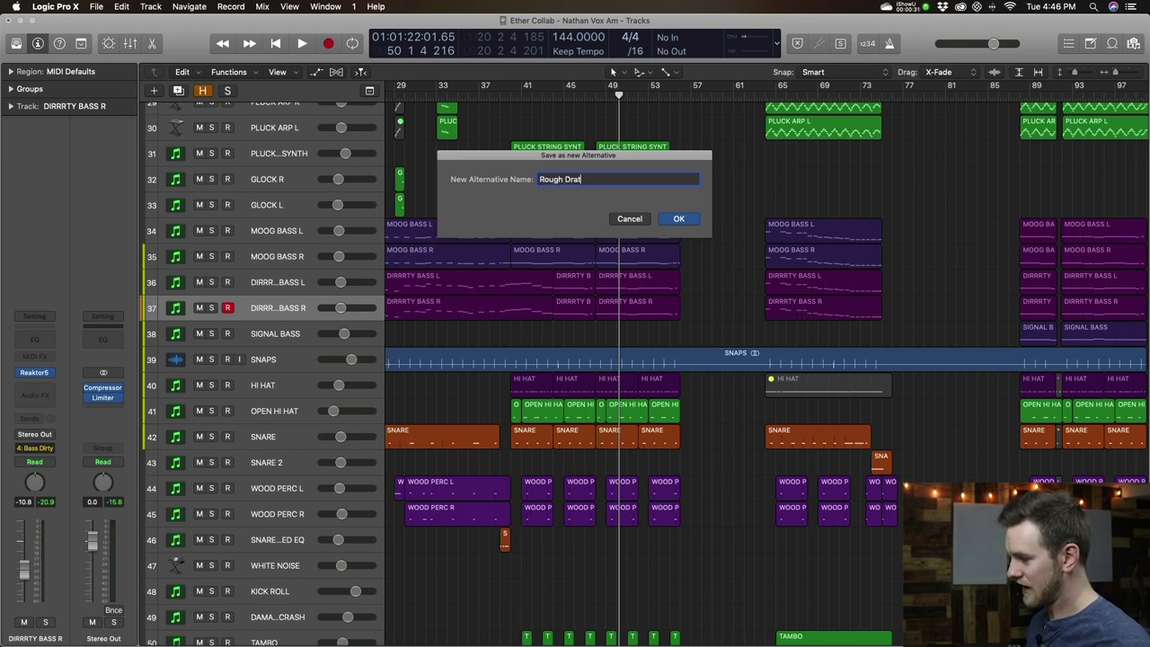
type("t")
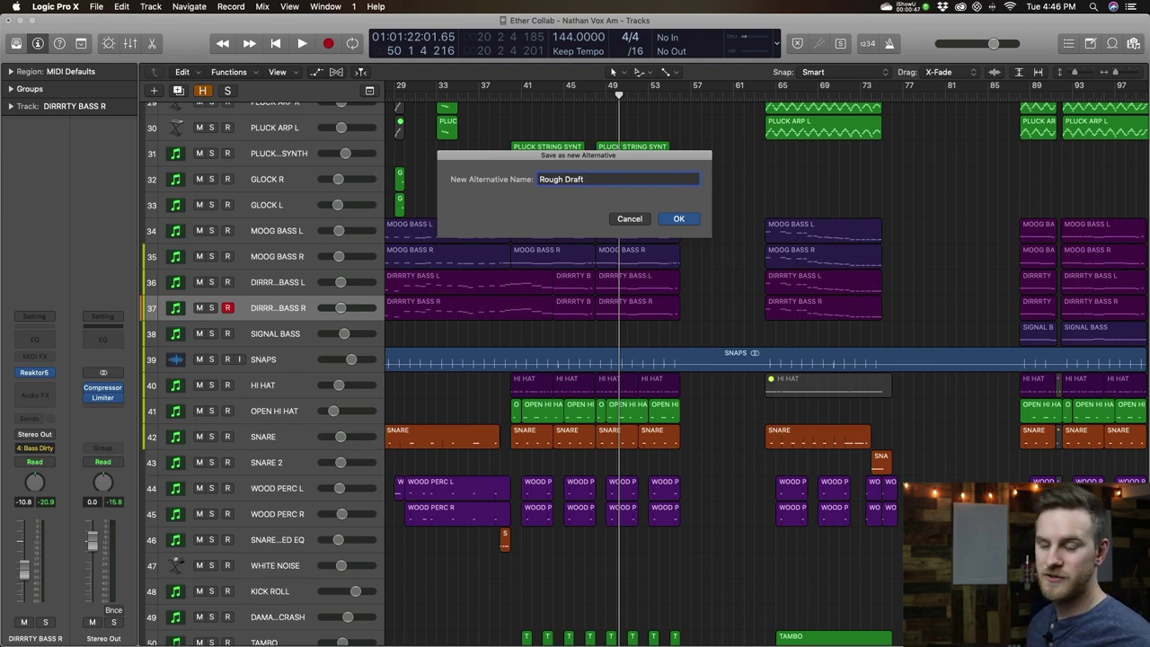
left_click(628, 220)
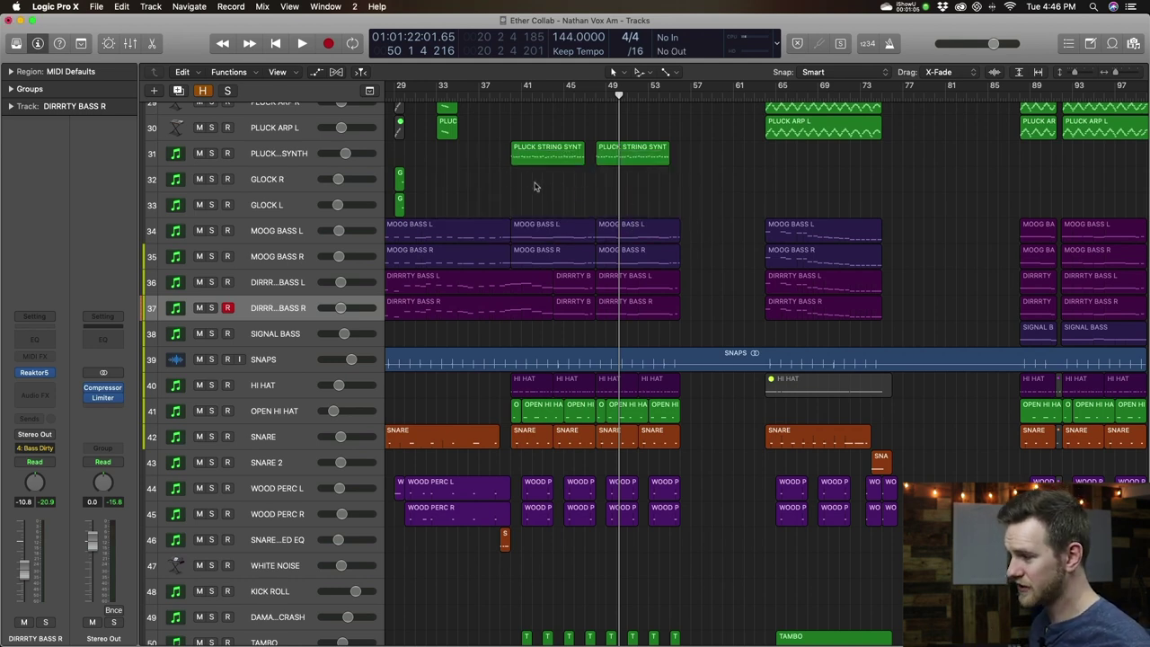
left_click(95, 7)
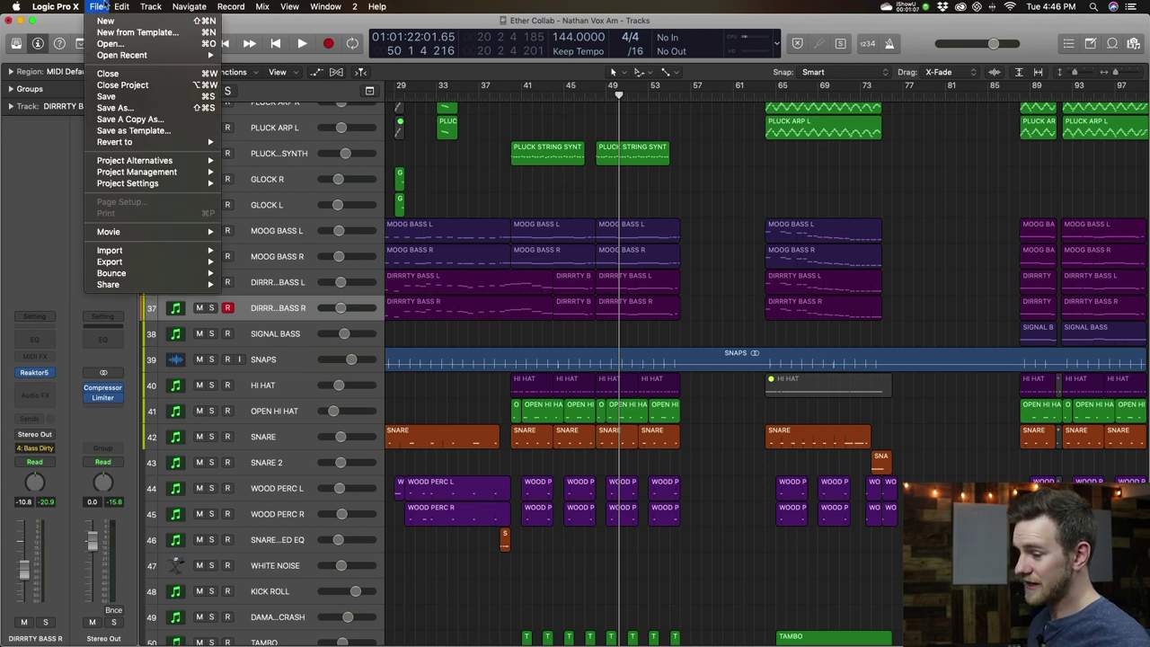
left_click(99, 7)
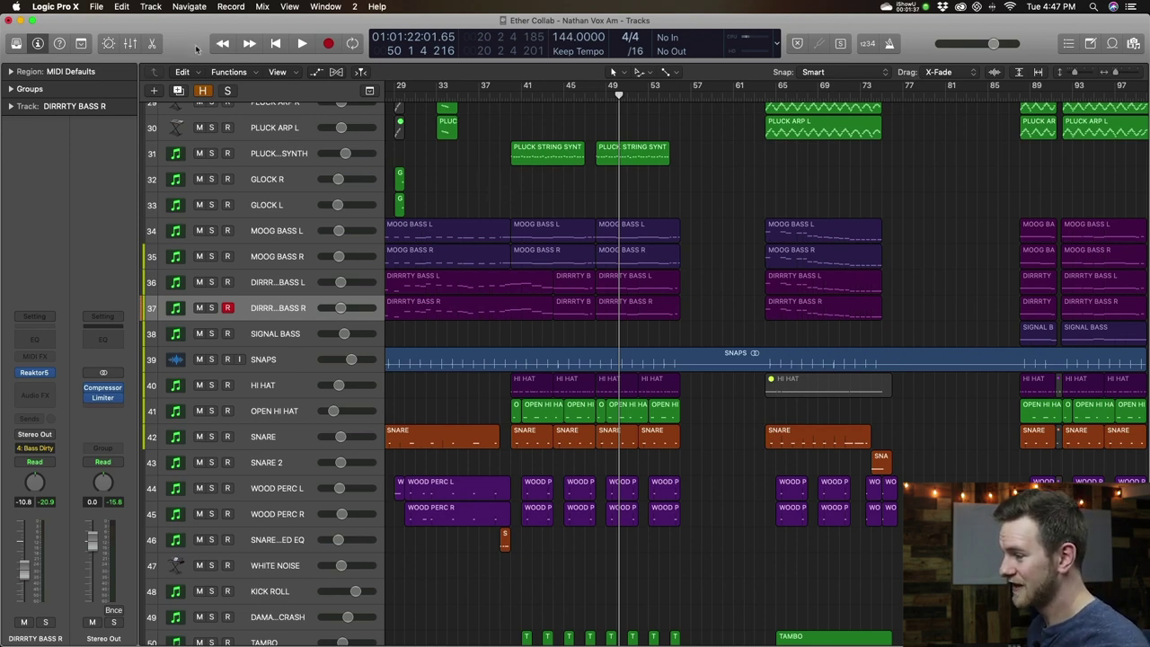
- Start exporting all tracks as audio files and set the custom filename text to BPM144Am
left_click(99, 7)
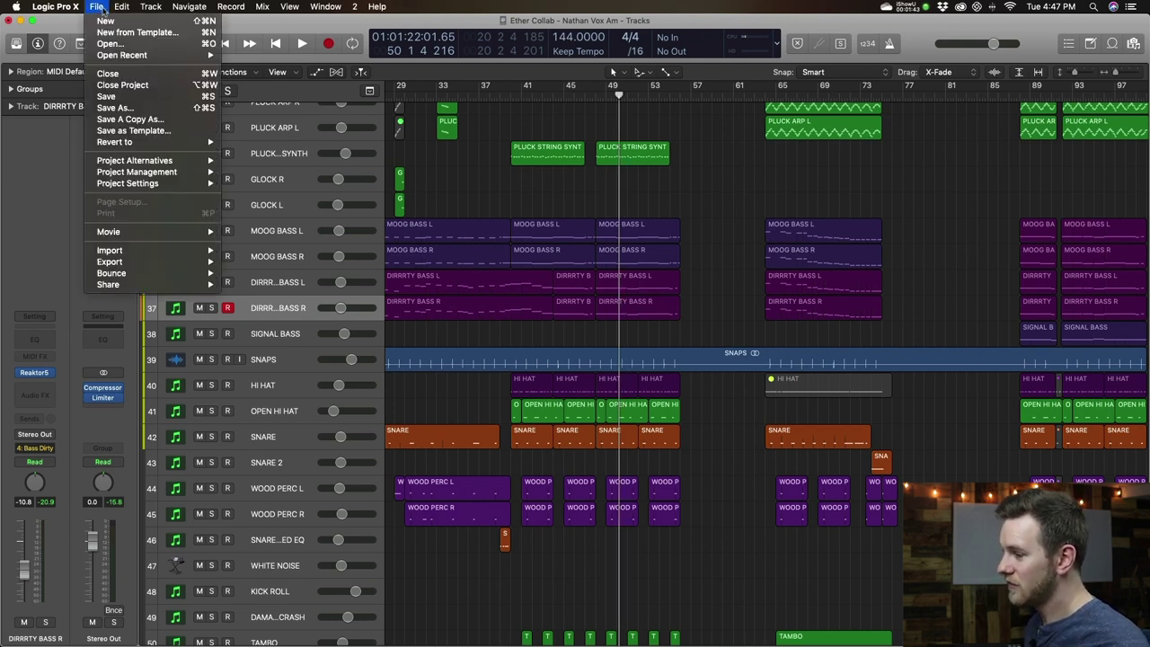
mouse_move(110, 261)
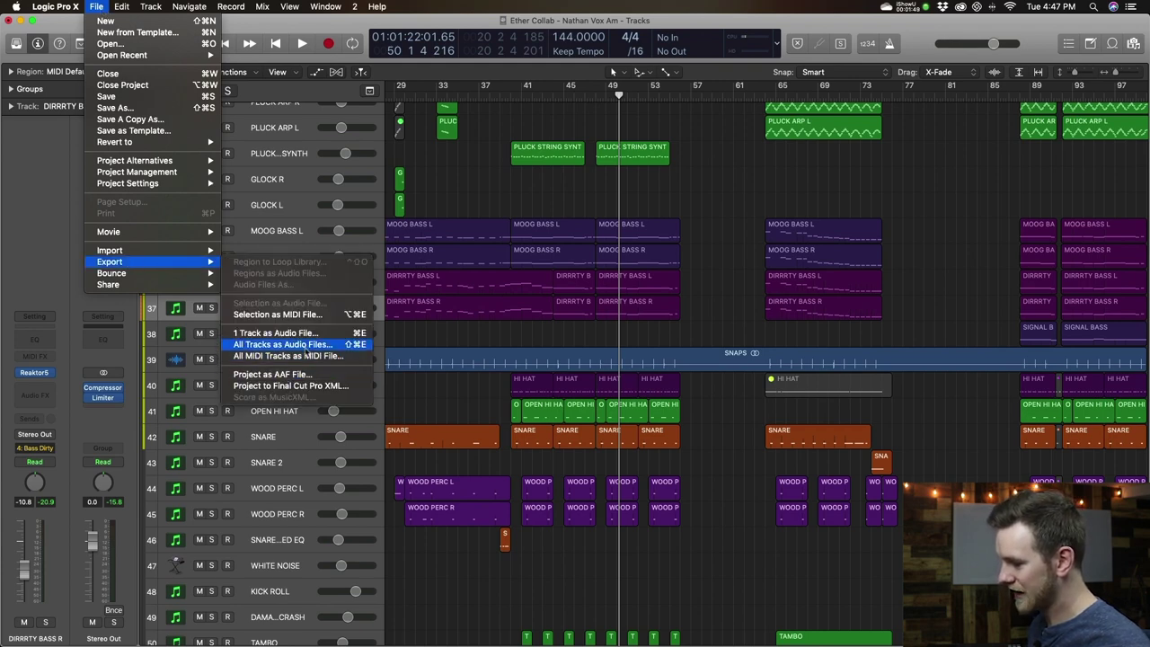
left_click(320, 347)
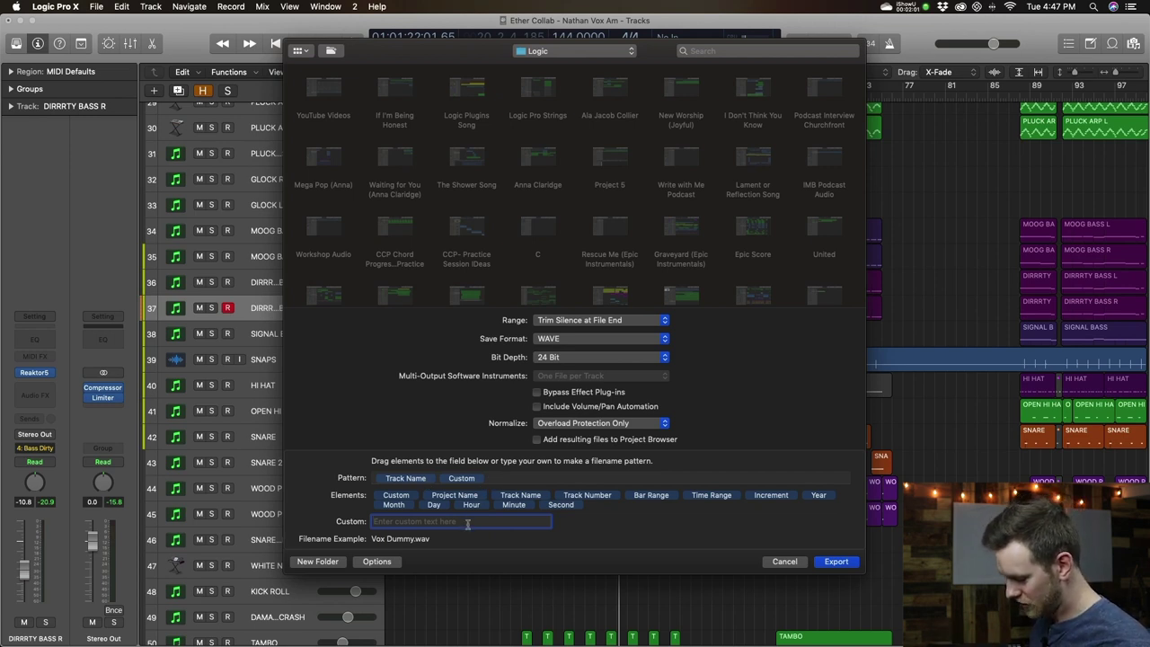
type("BPM")
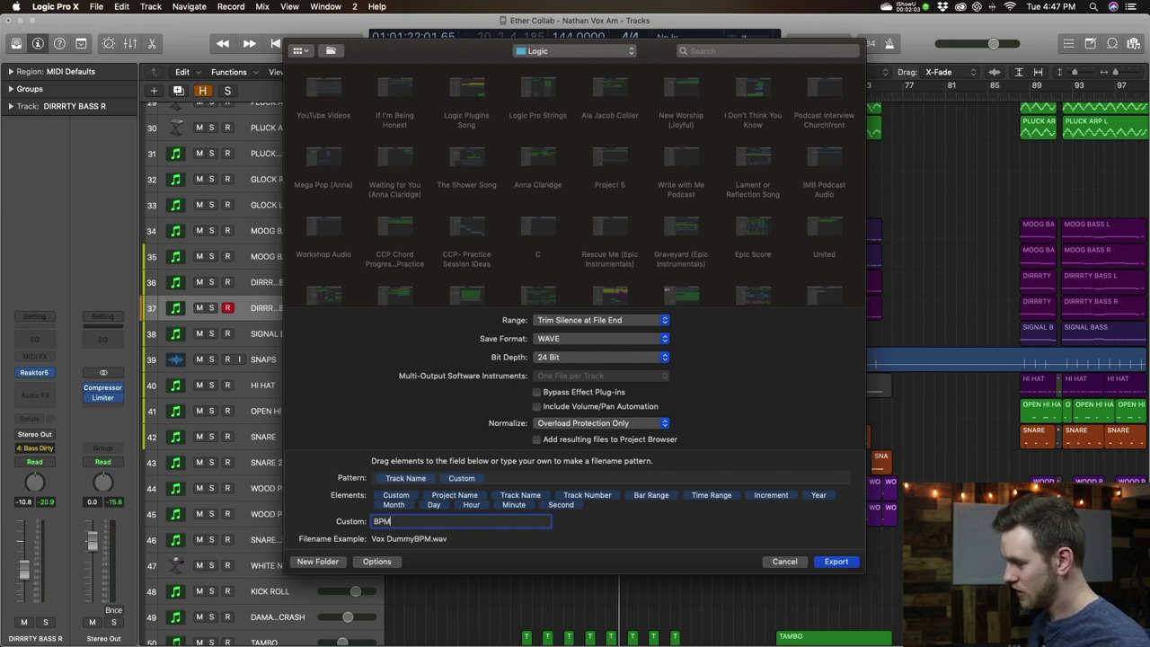
type("144Am")
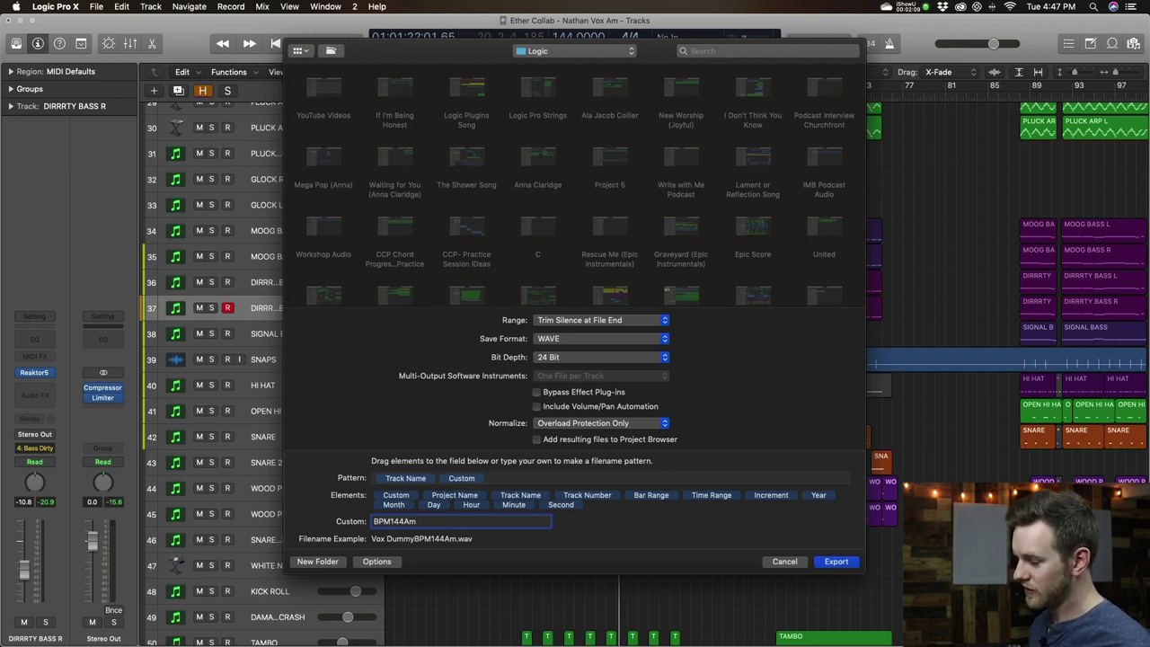
- Clear the custom filename text and cancel the export of all tracks
key("BackSpace")
key("BackSpace")
key("BackSpace")
key("BackSpace")
key("BackSpace")
key("BackSpace")
key("BackSpace")
key("BackSpace")
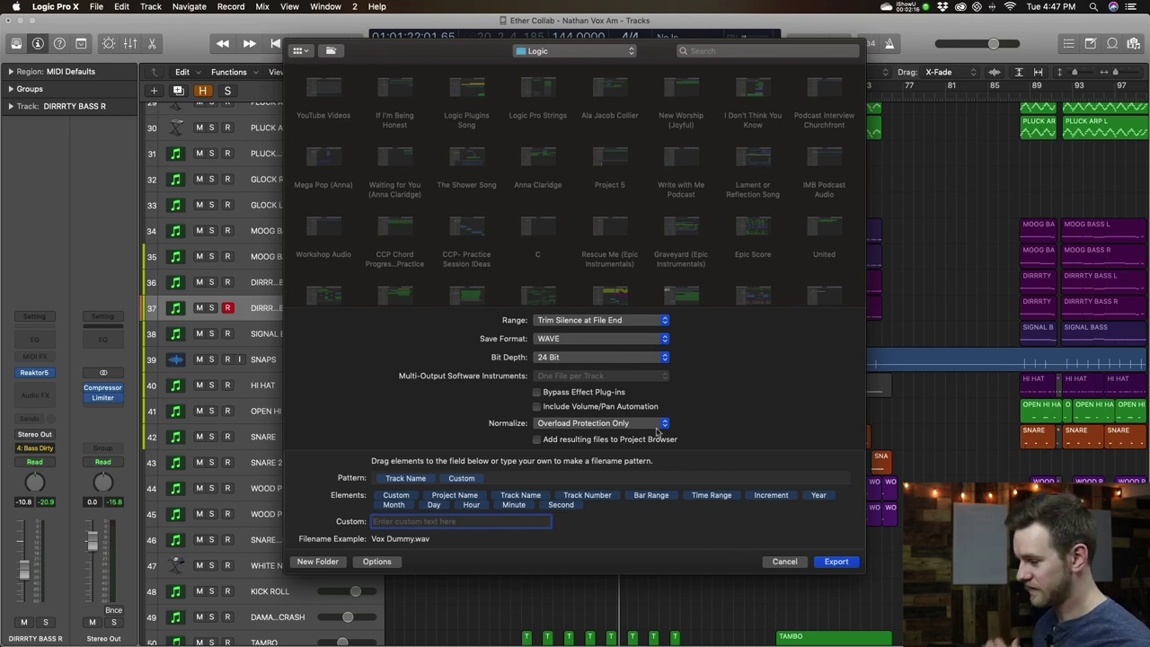
left_click(799, 566)
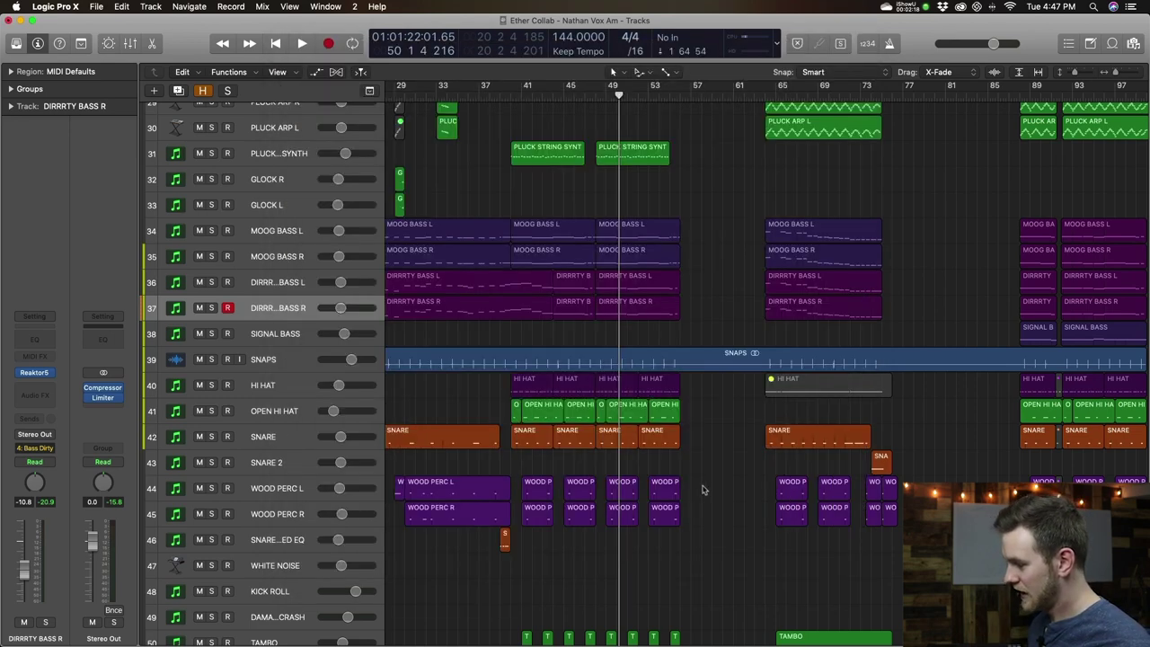